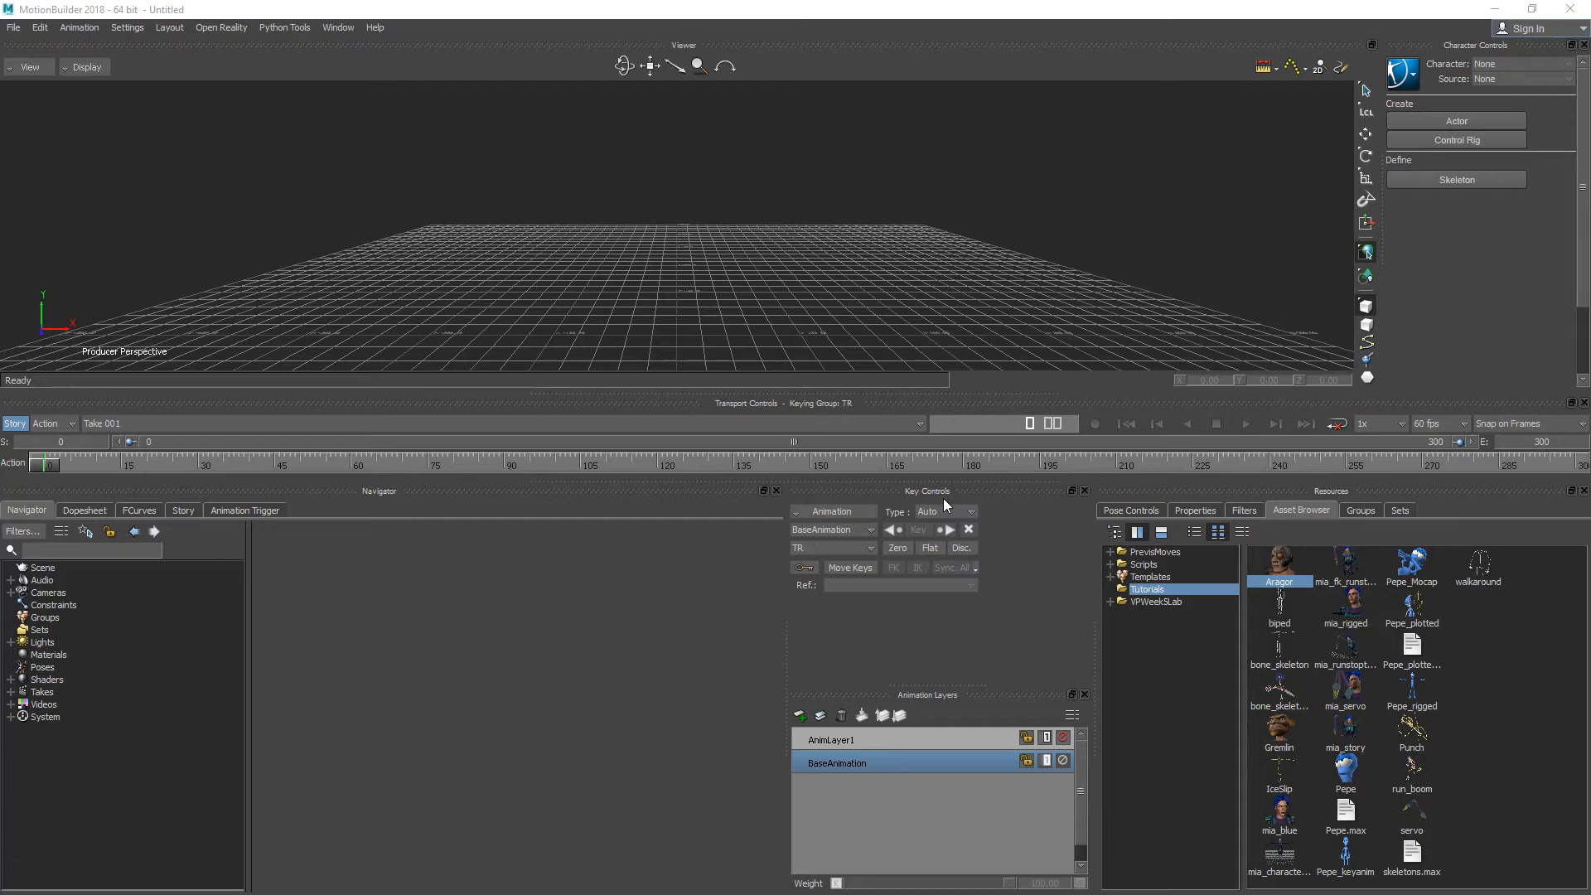
Import the 01_02.bvh motion file from the VPWeekSLab asset folder into the scene
{"action": "left_click", "coordinate": [1240, 509]}
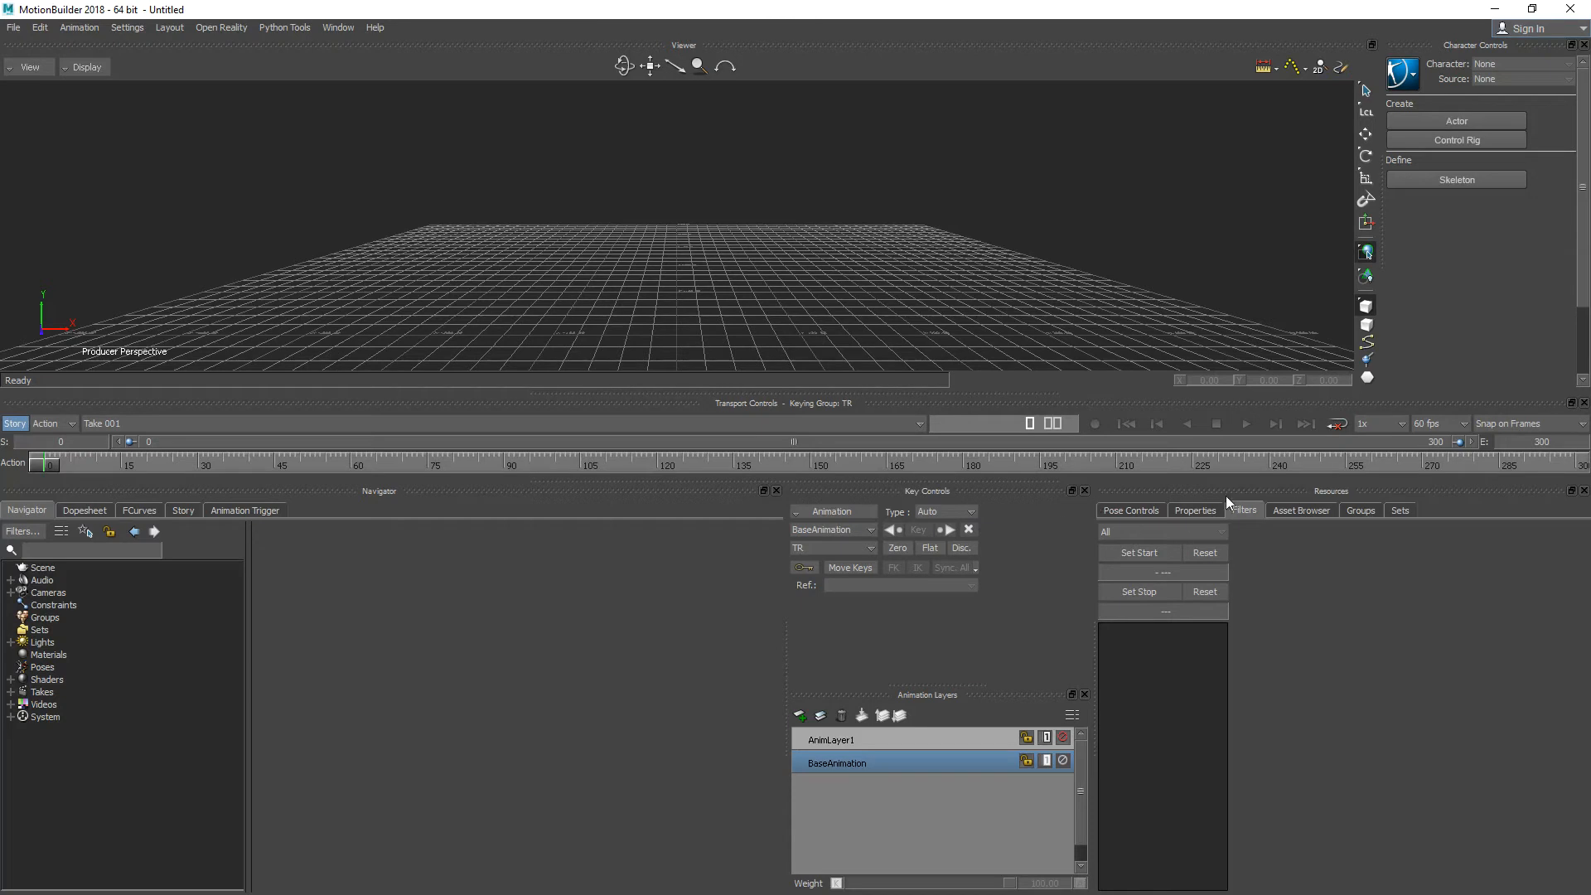
{"action": "left_click", "coordinate": [1290, 509]}
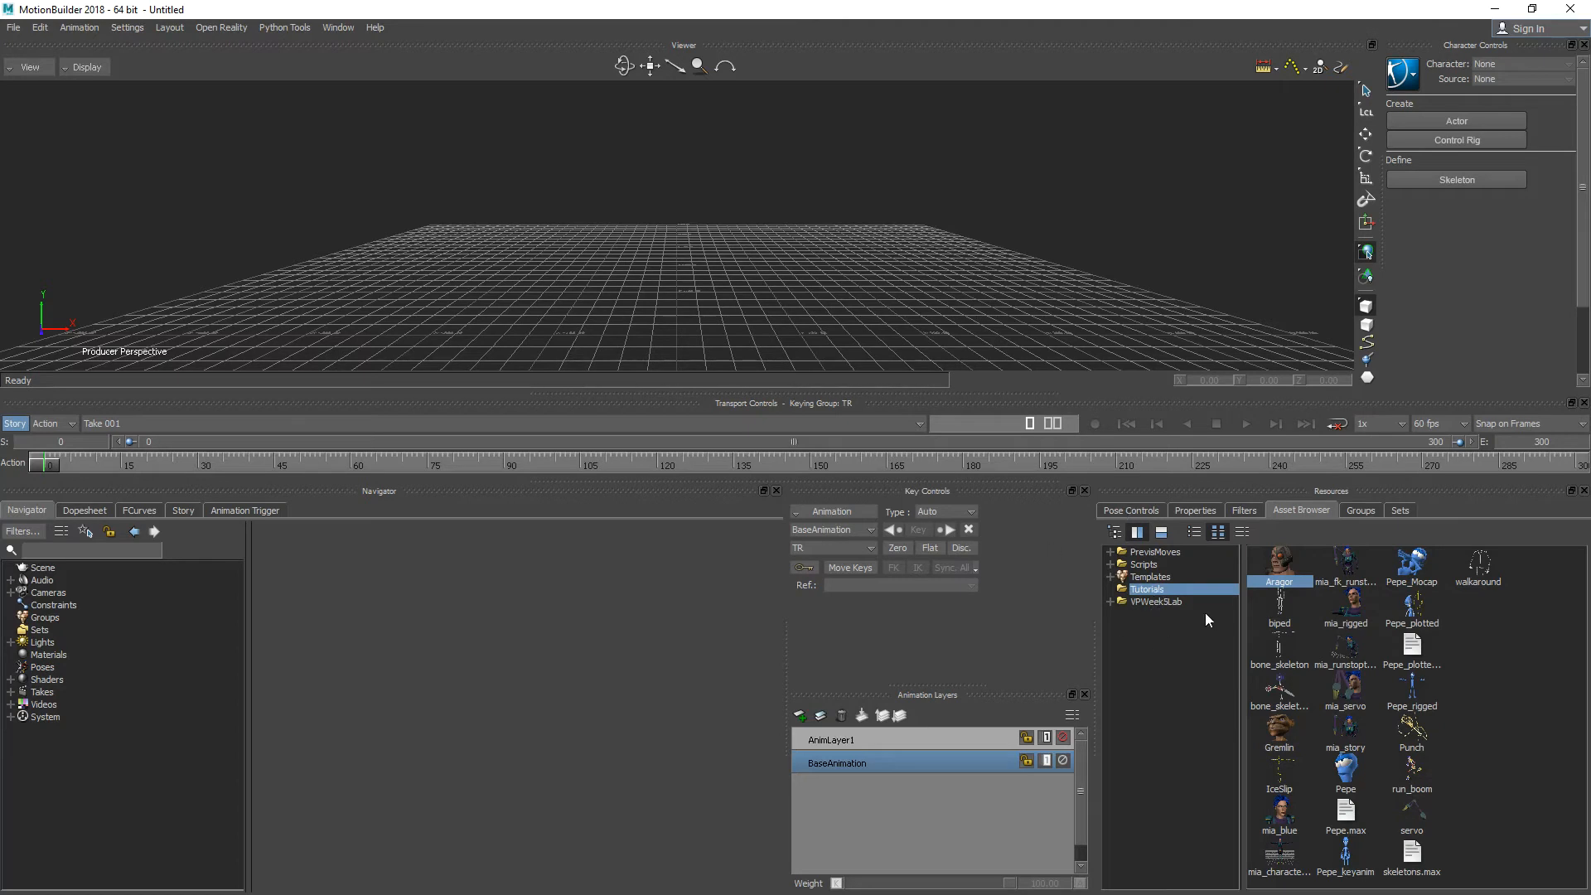
{"action": "left_click", "coordinate": [1132, 602]}
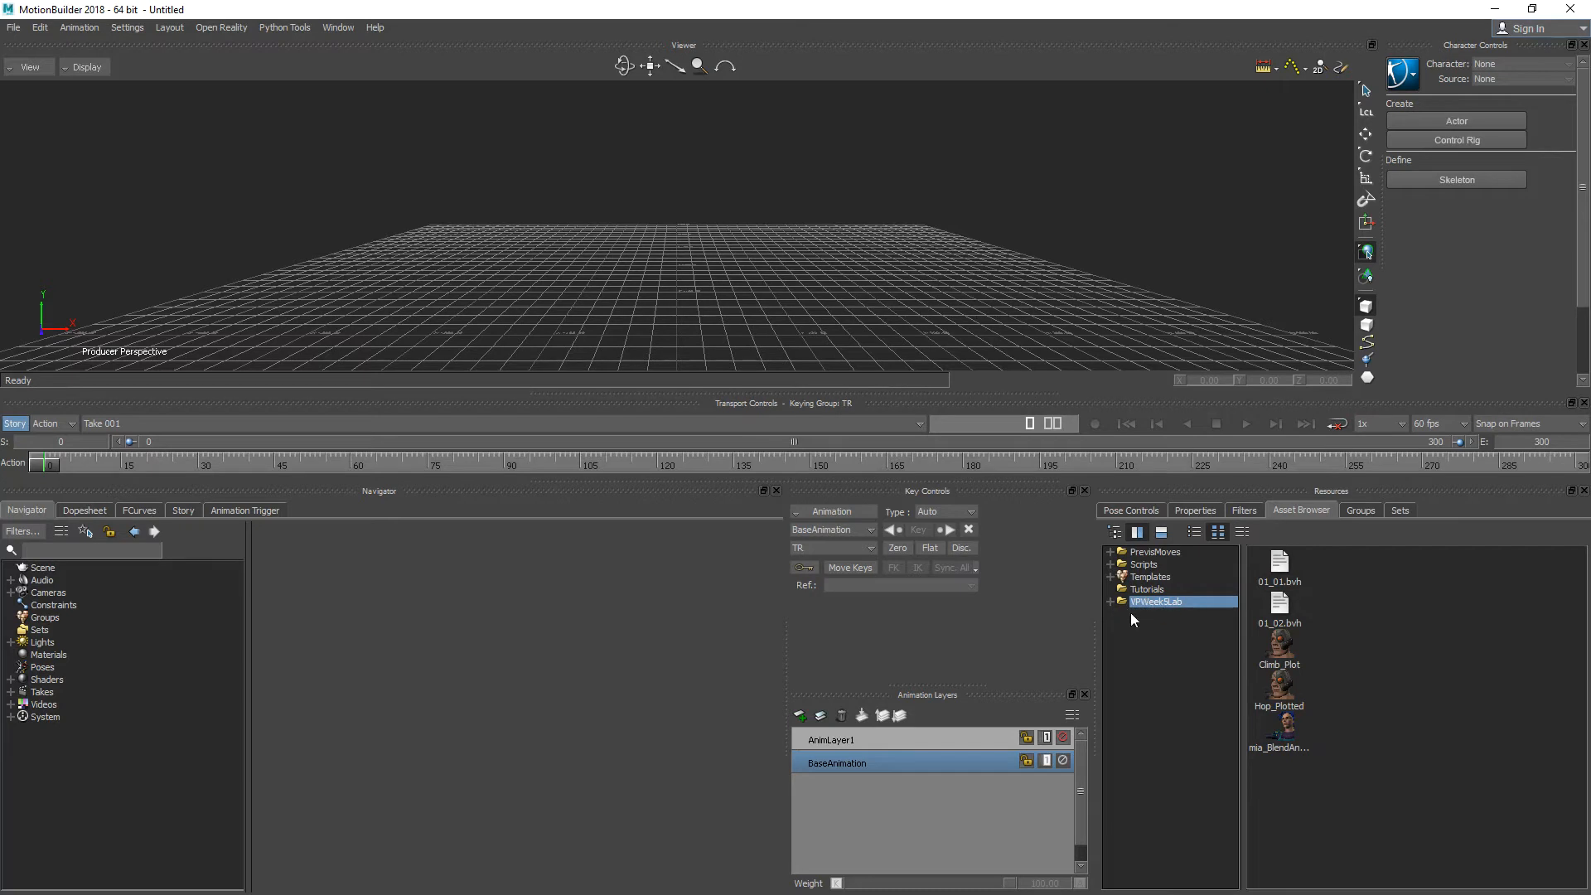
{"action": "left_click", "coordinate": [1284, 612]}
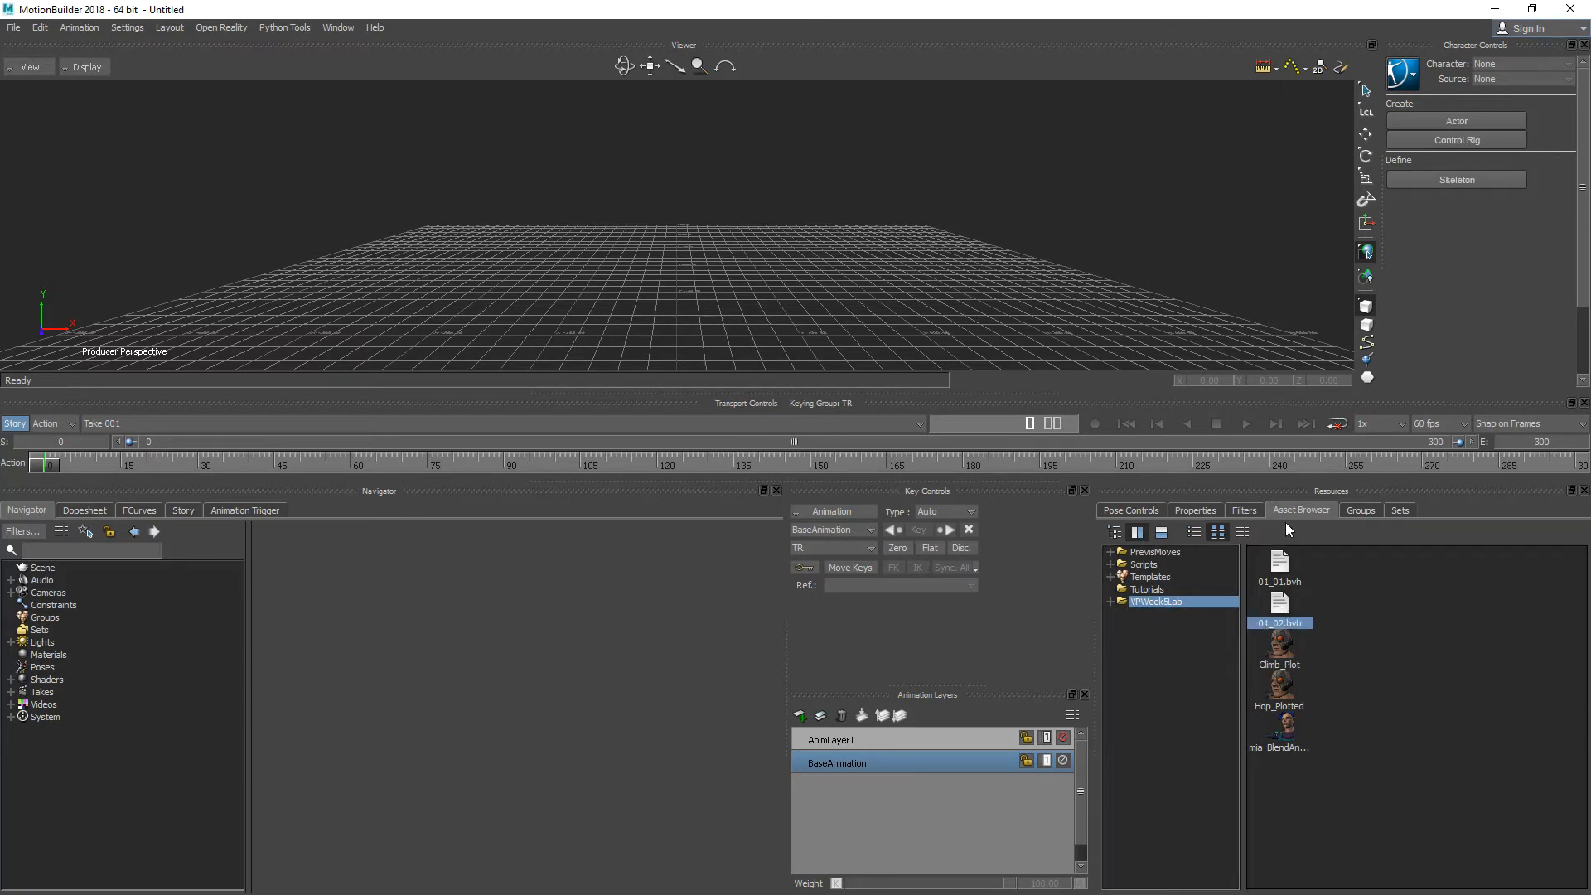
{"action": "left_click_drag", "start_coordinate": [1269, 617], "coordinate": [808, 342]}
{"action": "left_click_drag", "start_coordinate": [705, 234], "coordinate": [705, 233]}
{"action": "left_click", "coordinate": [745, 226]}
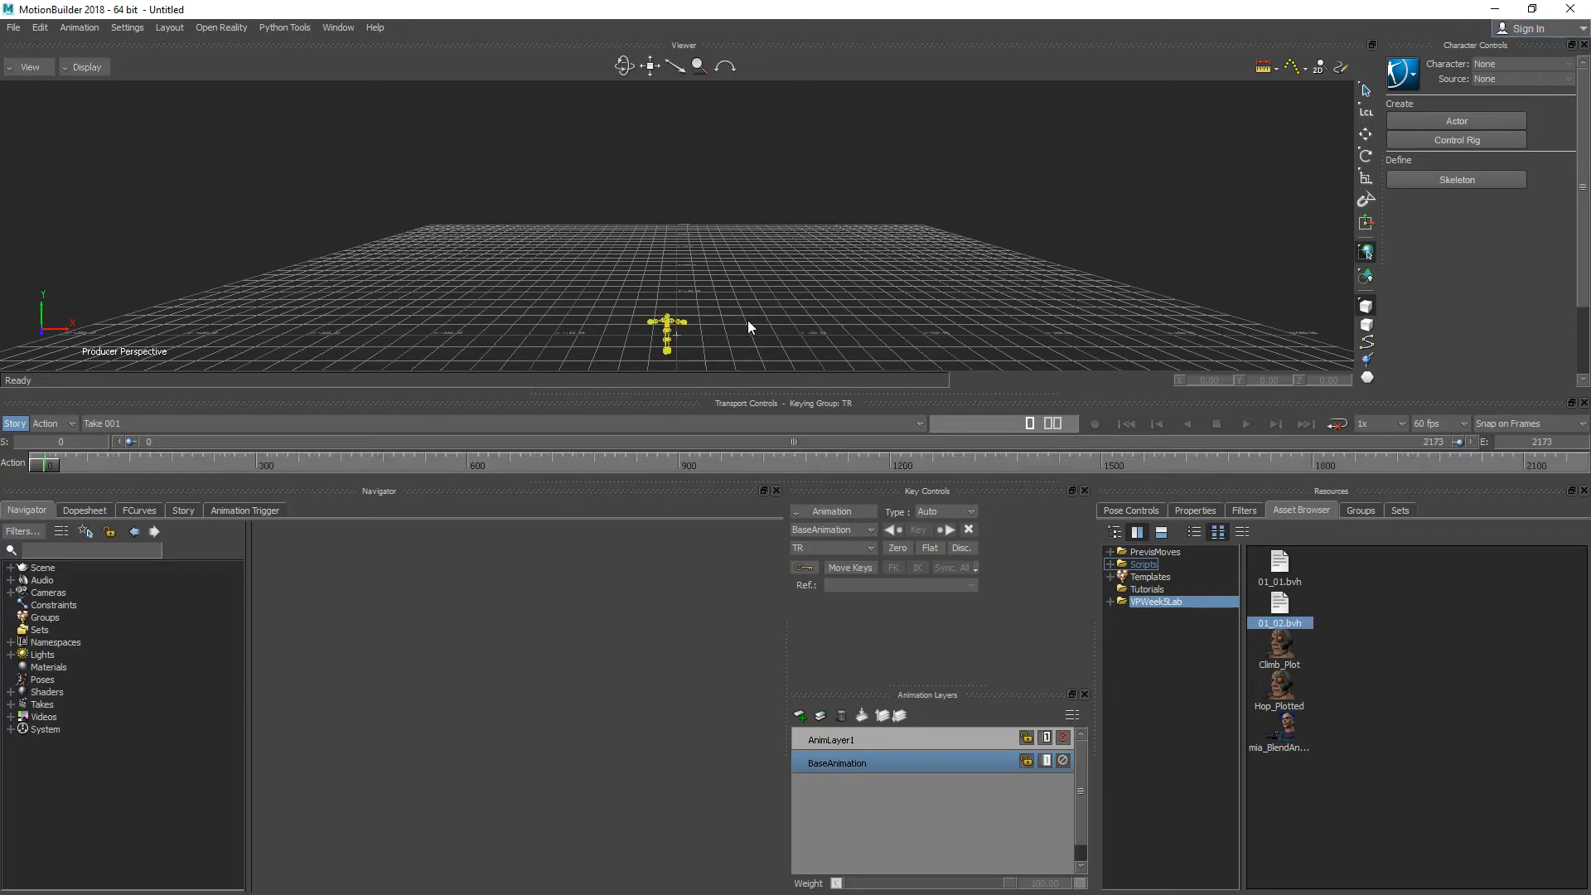
Select everything in the scene and set the skeleton nodes' Size to 43
{"action": "left_click_drag", "start_coordinate": [750, 315], "coordinate": [688, 265], "text": "ctrl+shift"}
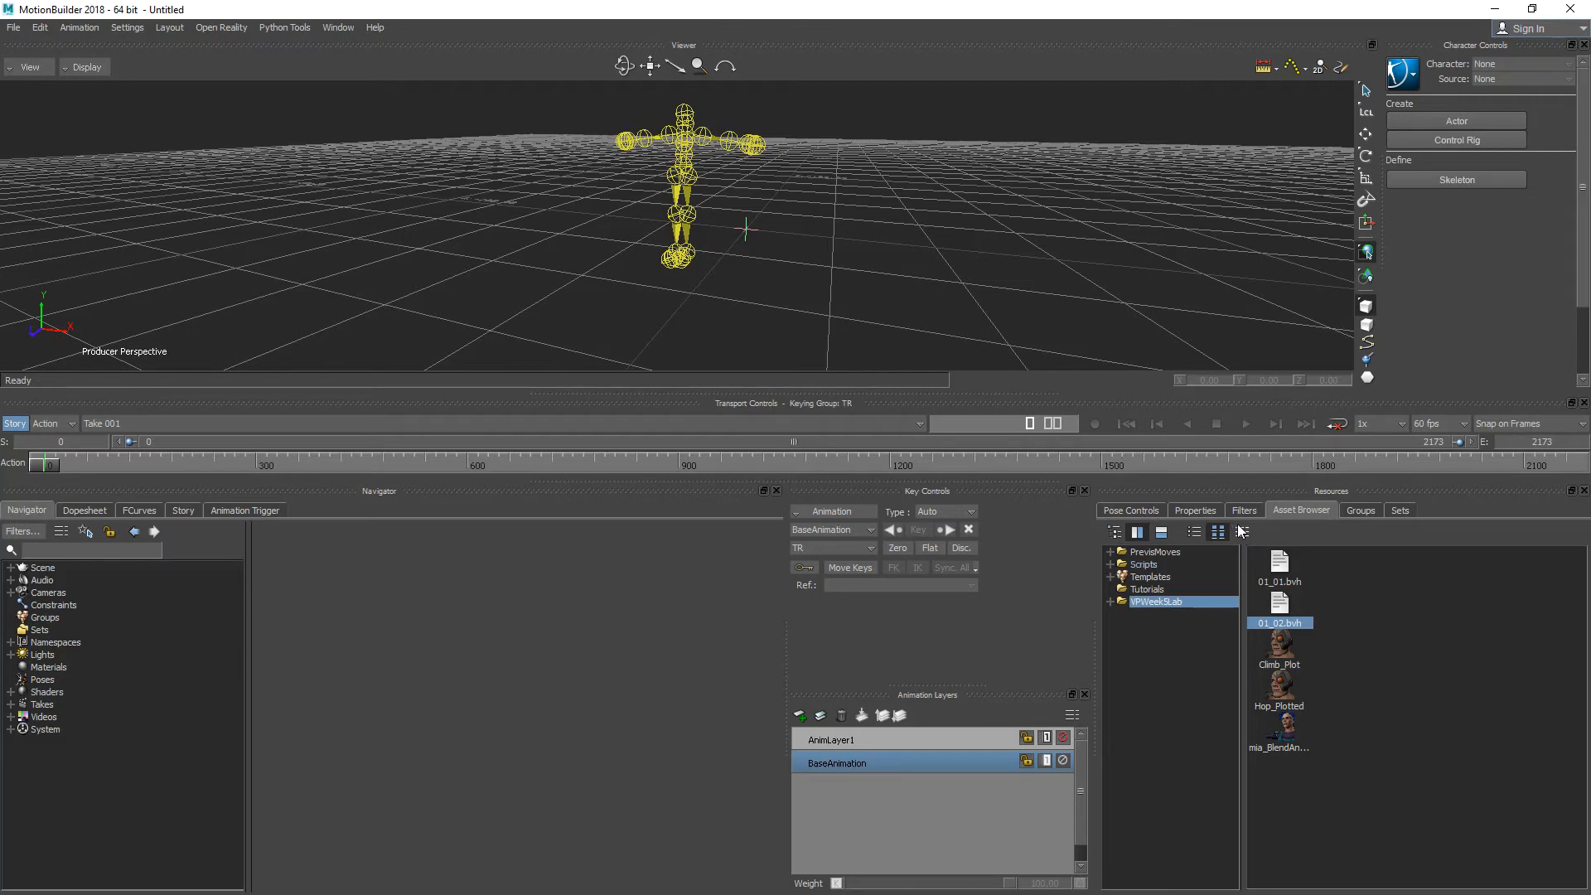
{"action": "key", "text": "ctrl+a"}
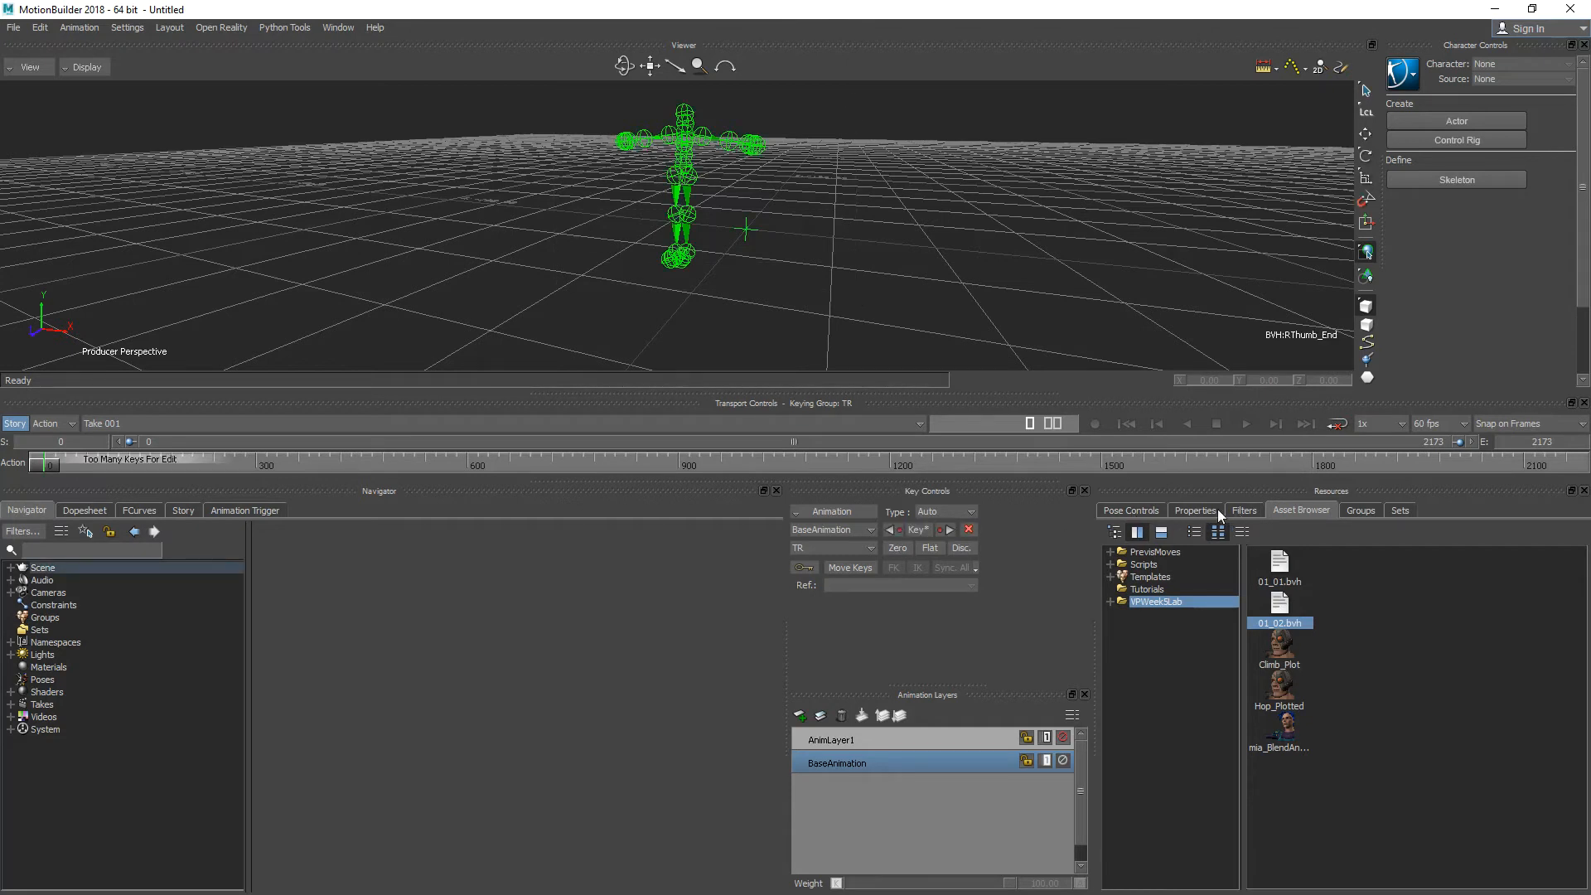
{"action": "left_click", "coordinate": [1193, 509]}
{"action": "left_click_drag", "start_coordinate": [1472, 634], "coordinate": [1406, 632]}
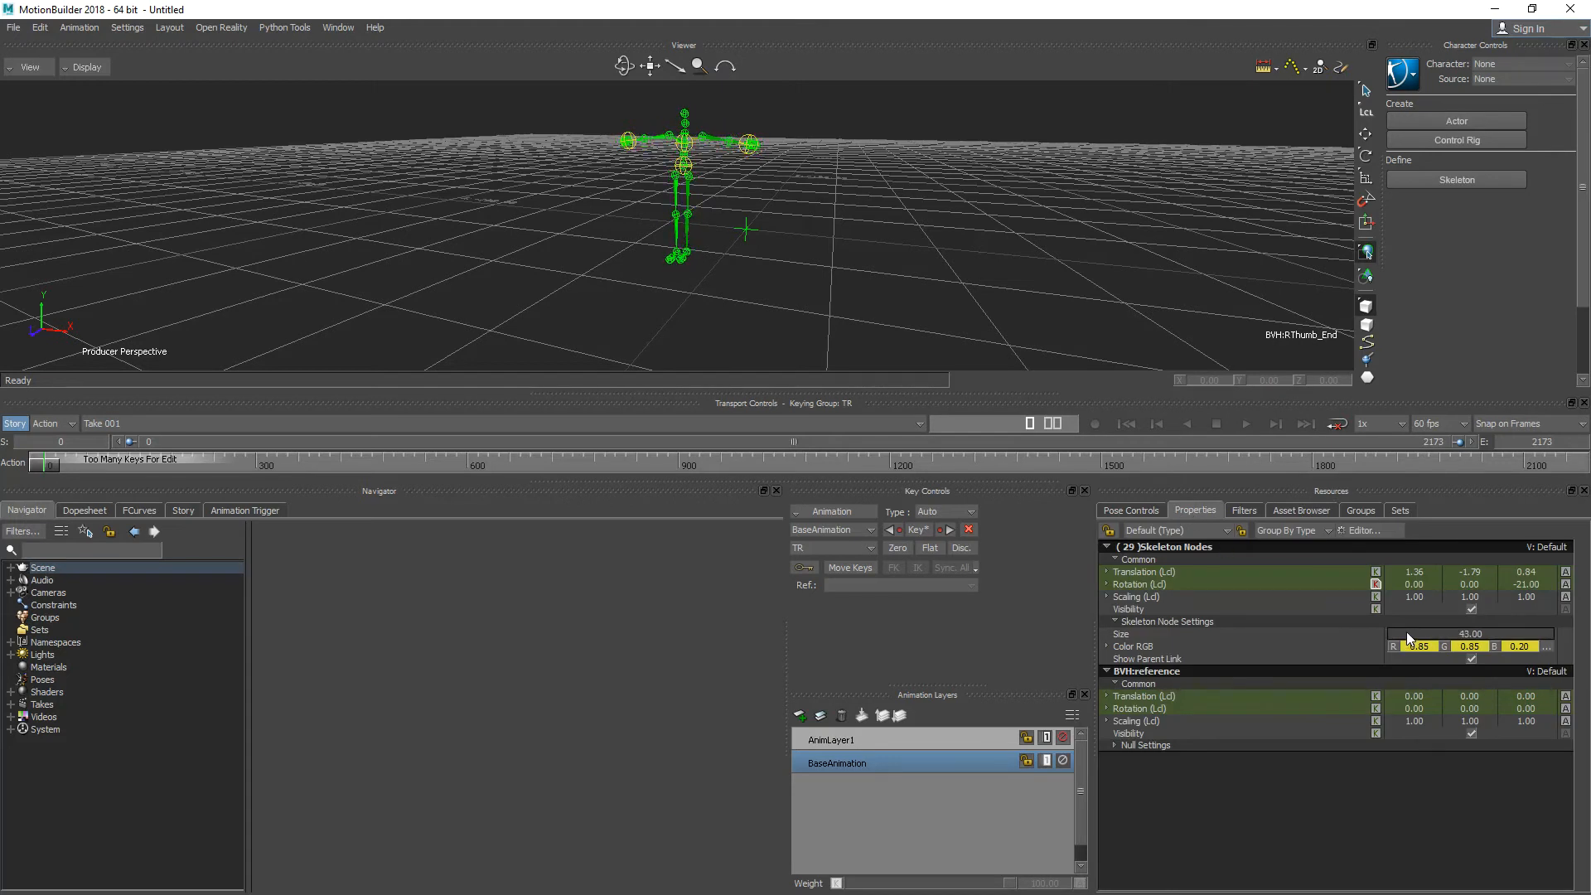
Select the two large overlapping nodes around the hips and lower back and set their Size to 59
{"action": "scroll", "coordinate": [847, 336], "scroll_direction": "up", "scroll_amount": 3}
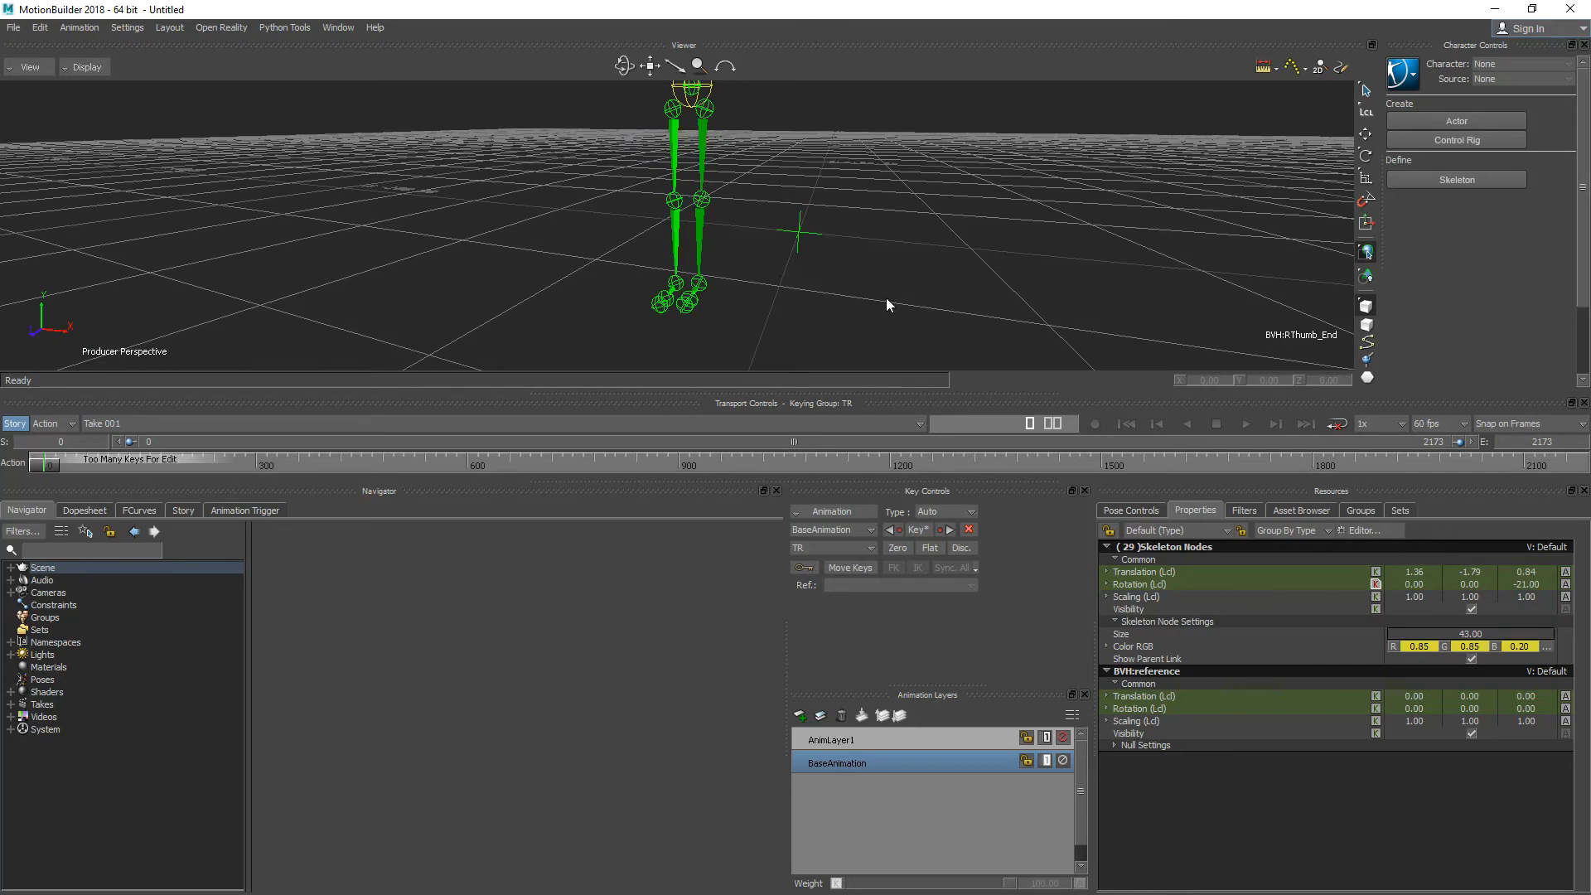
{"action": "scroll", "coordinate": [904, 331], "scroll_direction": "down", "scroll_amount": 3}
{"action": "scroll", "coordinate": [759, 208], "scroll_direction": "up", "scroll_amount": 5}
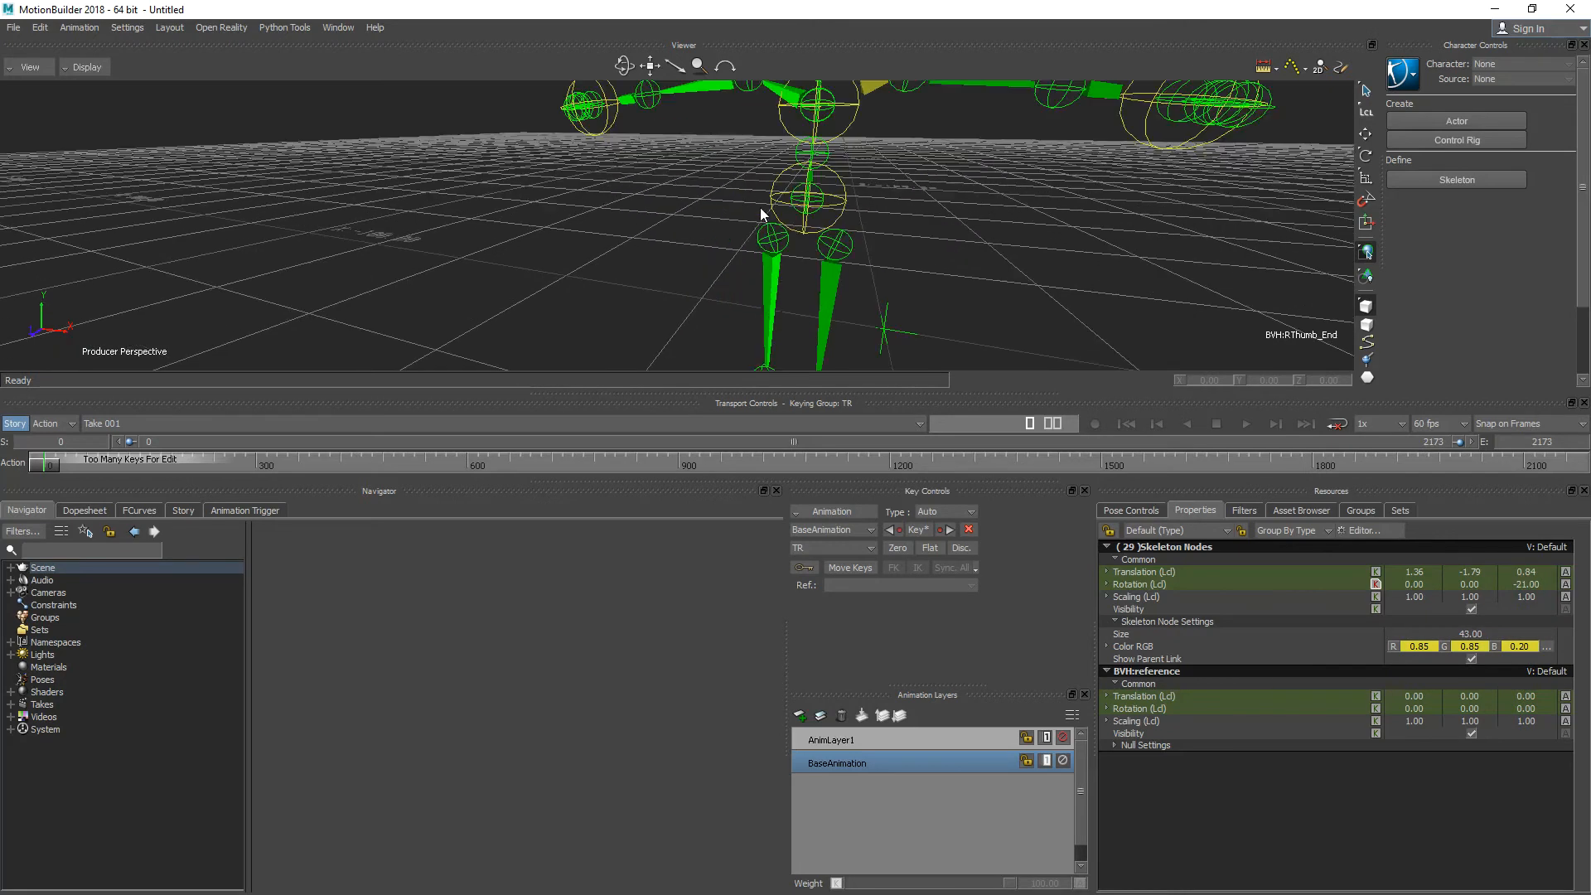
{"action": "left_click", "coordinate": [855, 205]}
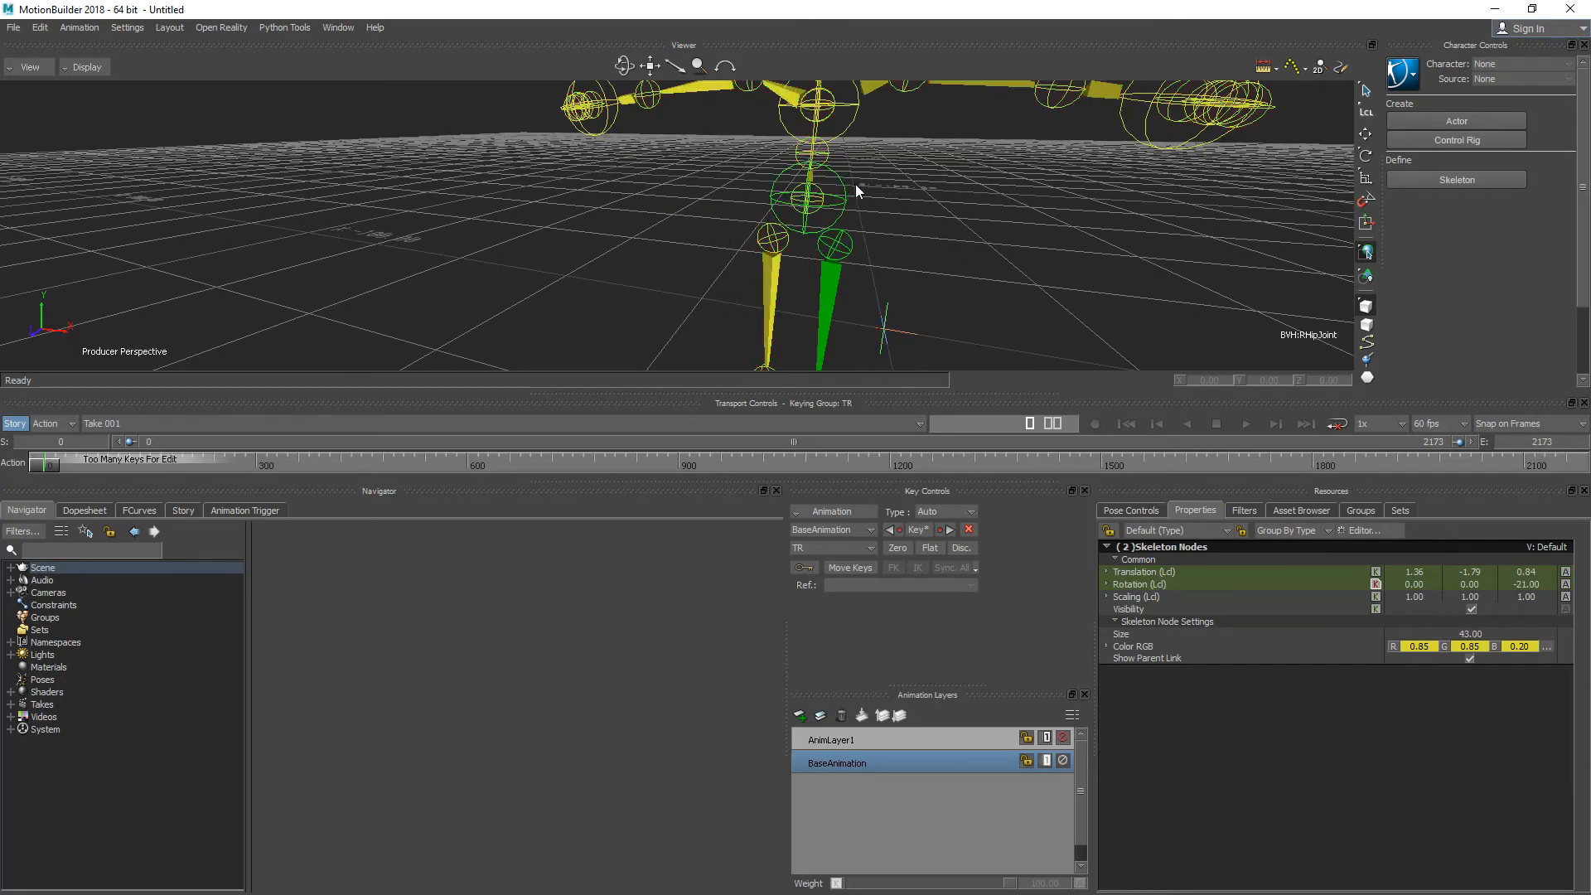
{"action": "scroll", "coordinate": [853, 184], "scroll_direction": "down", "scroll_amount": 2}
{"action": "left_click", "coordinate": [779, 155], "text": "shift"}
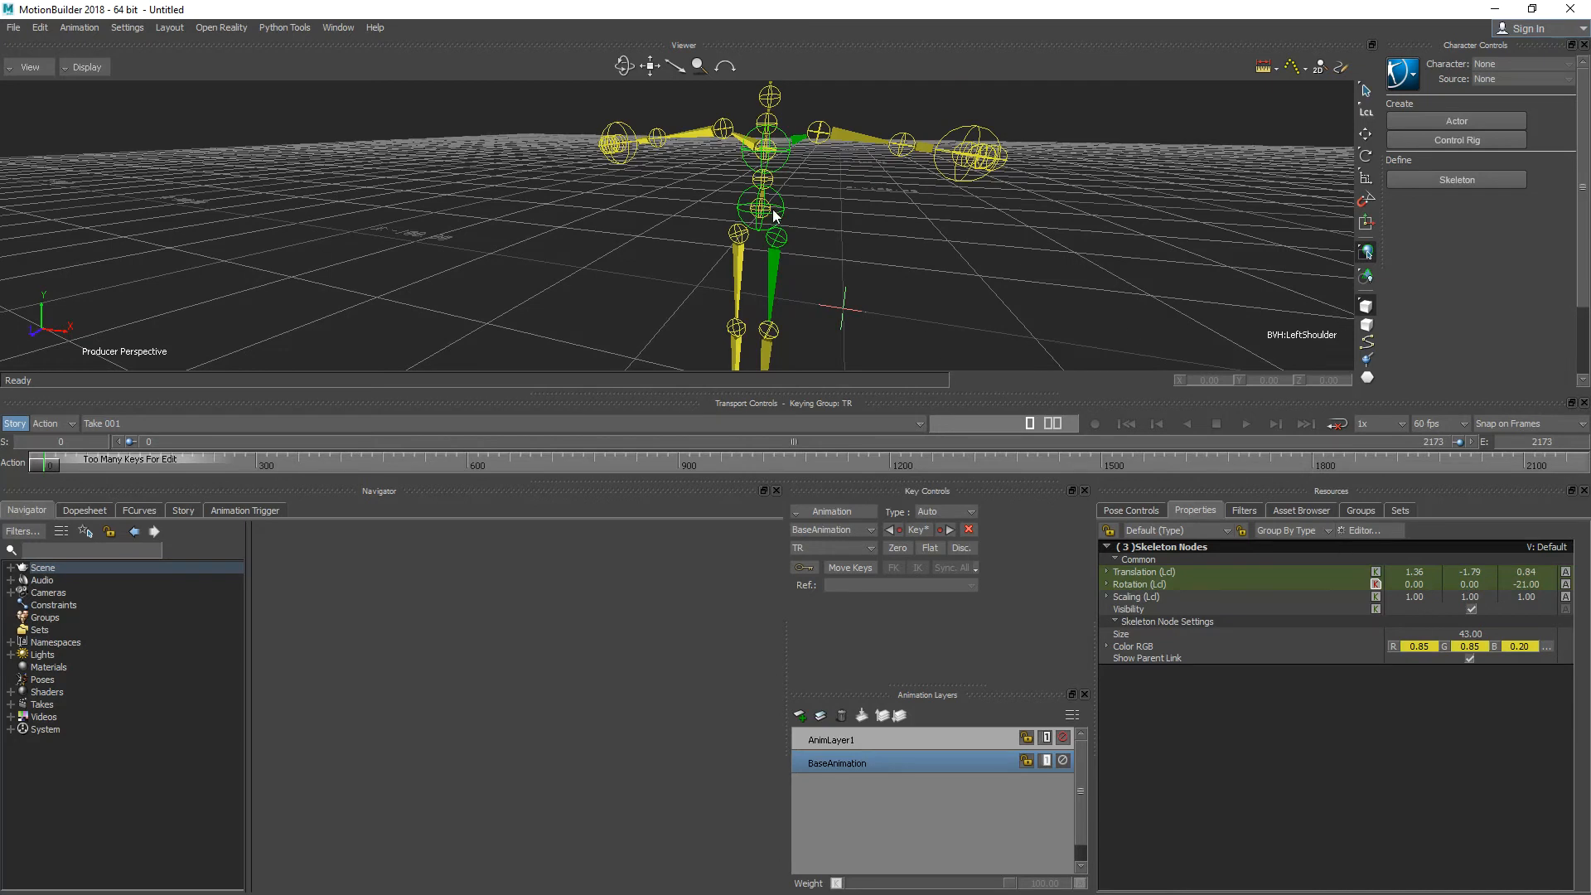
{"action": "left_click", "coordinate": [730, 250]}
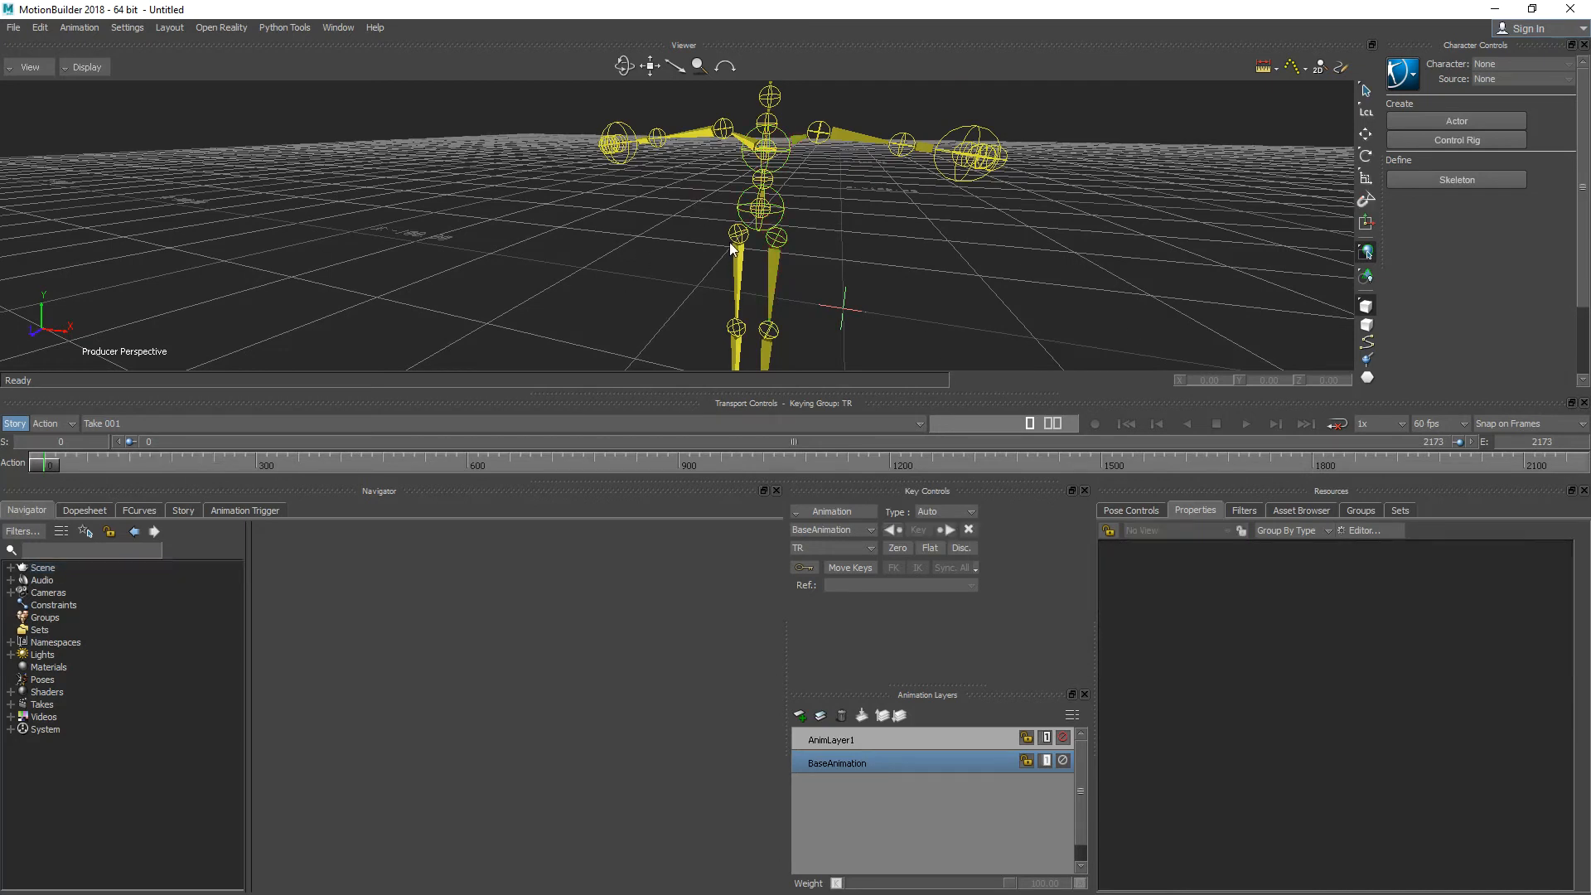
{"action": "left_click", "coordinate": [770, 197]}
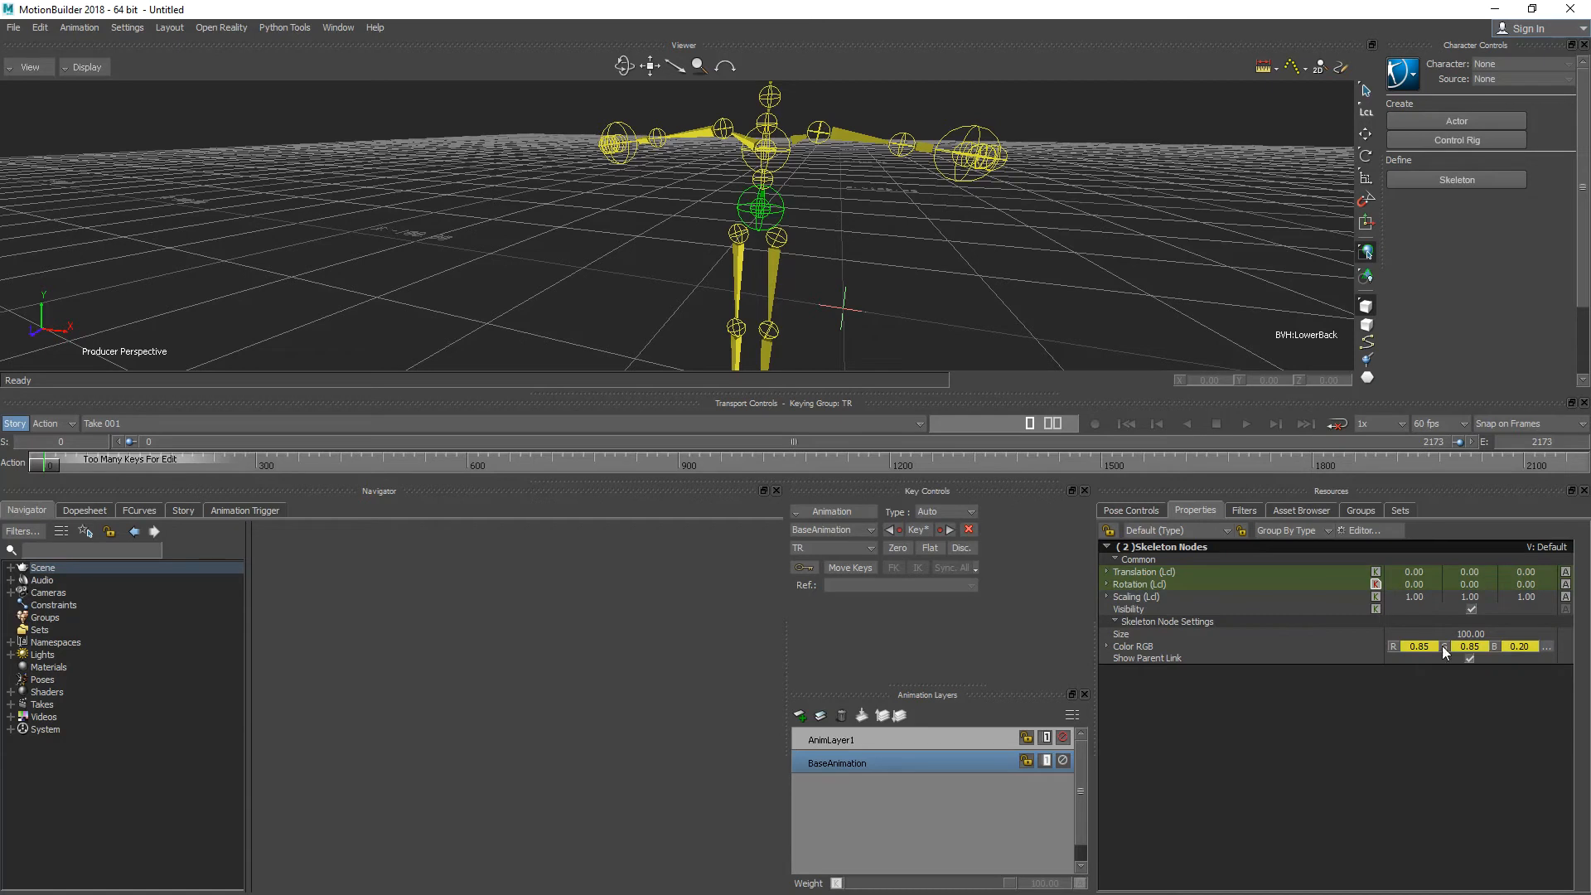
{"action": "left_click_drag", "start_coordinate": [1458, 637], "coordinate": [1412, 629]}
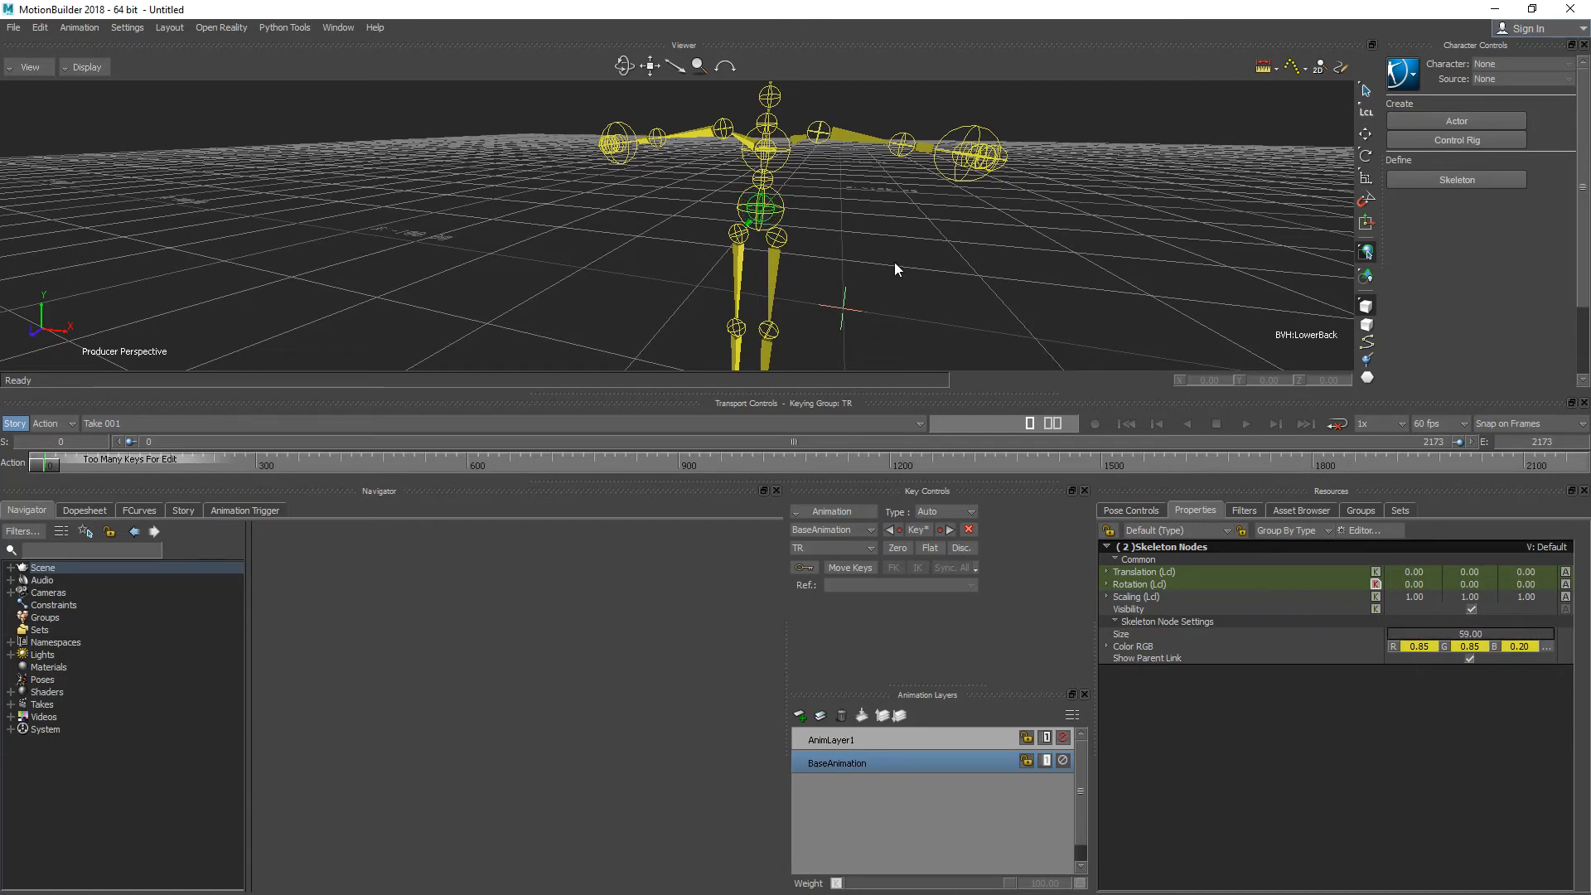
Select all branches under BVH:Hips in the scene hierarchy and set the skeleton nodes' Size to 38
{"action": "scroll", "coordinate": [859, 206], "scroll_direction": "up", "scroll_amount": 2}
{"action": "scroll", "coordinate": [903, 214], "scroll_direction": "down", "scroll_amount": 1}
{"action": "left_click", "coordinate": [901, 162]}
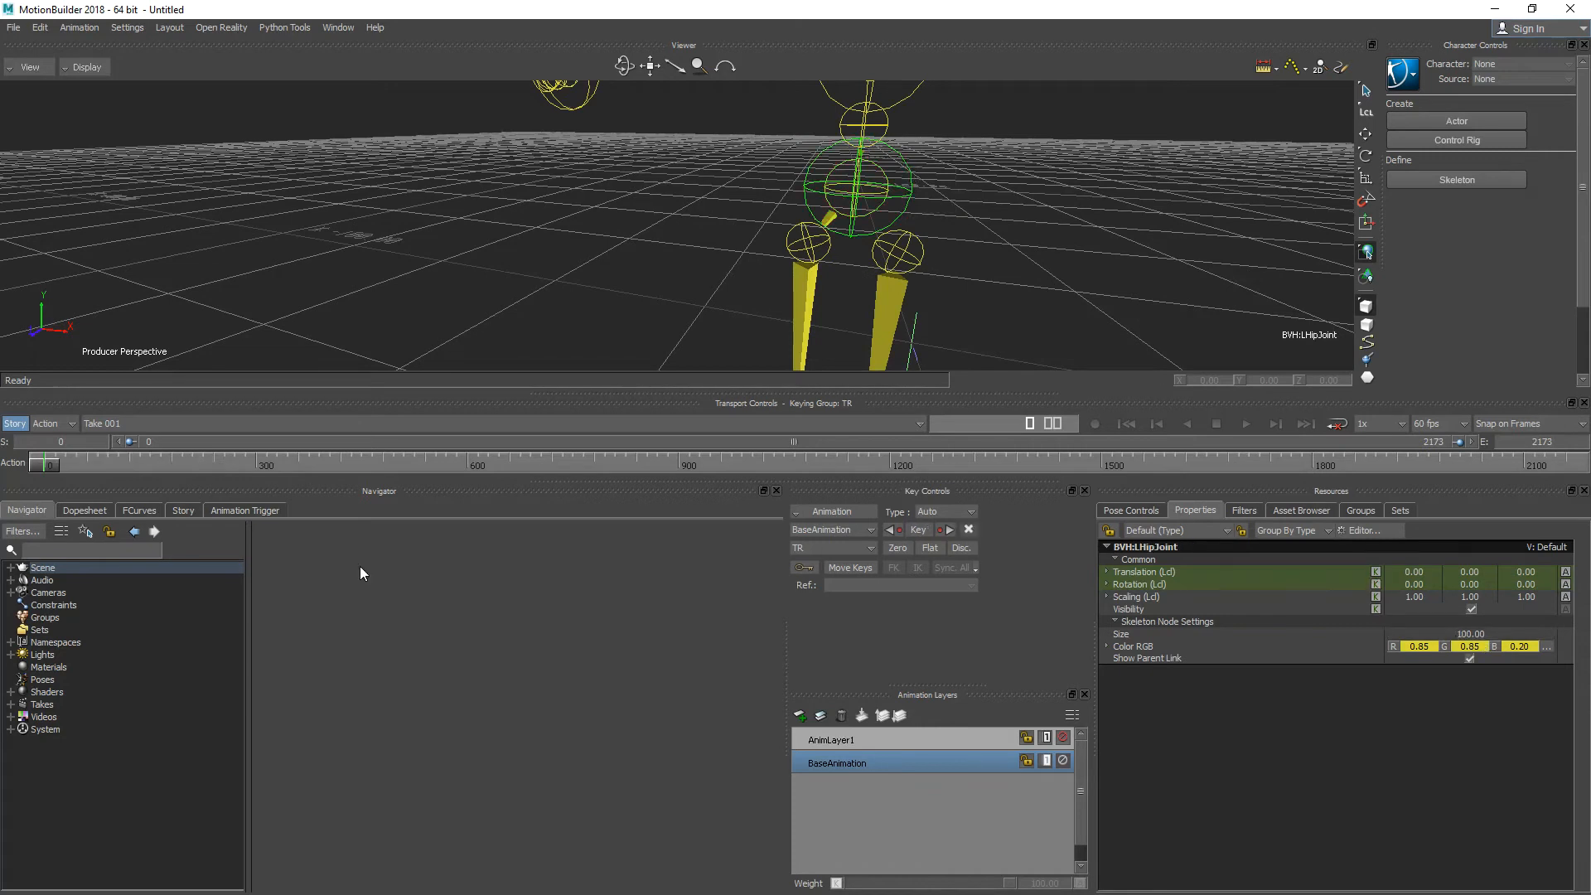
{"action": "left_click", "coordinate": [10, 568]}
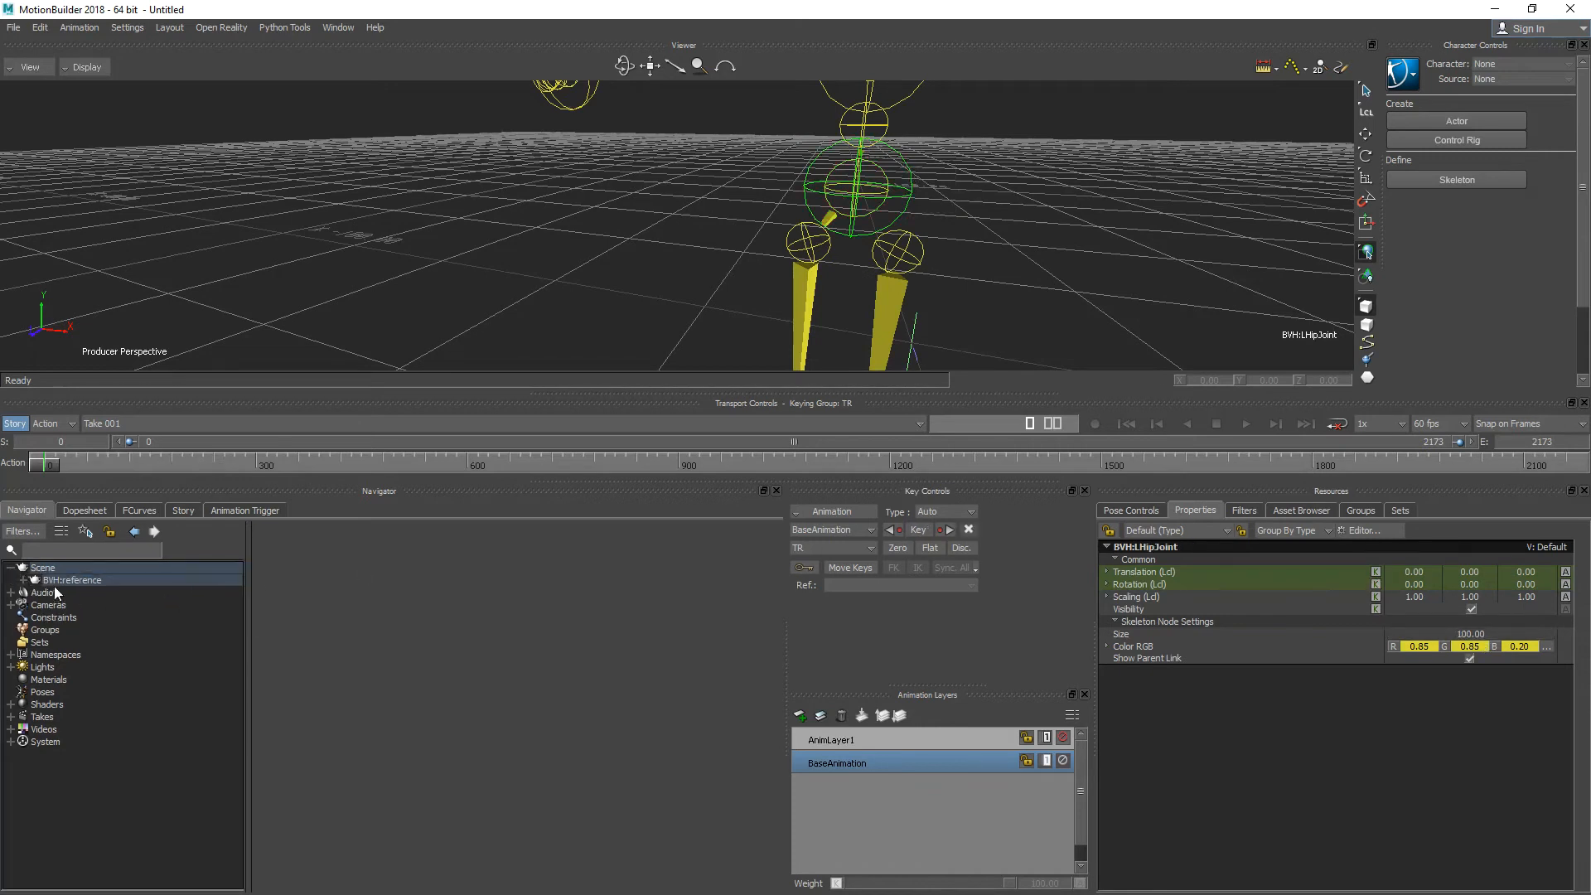
{"action": "left_click", "coordinate": [23, 581]}
{"action": "left_click", "coordinate": [77, 594]}
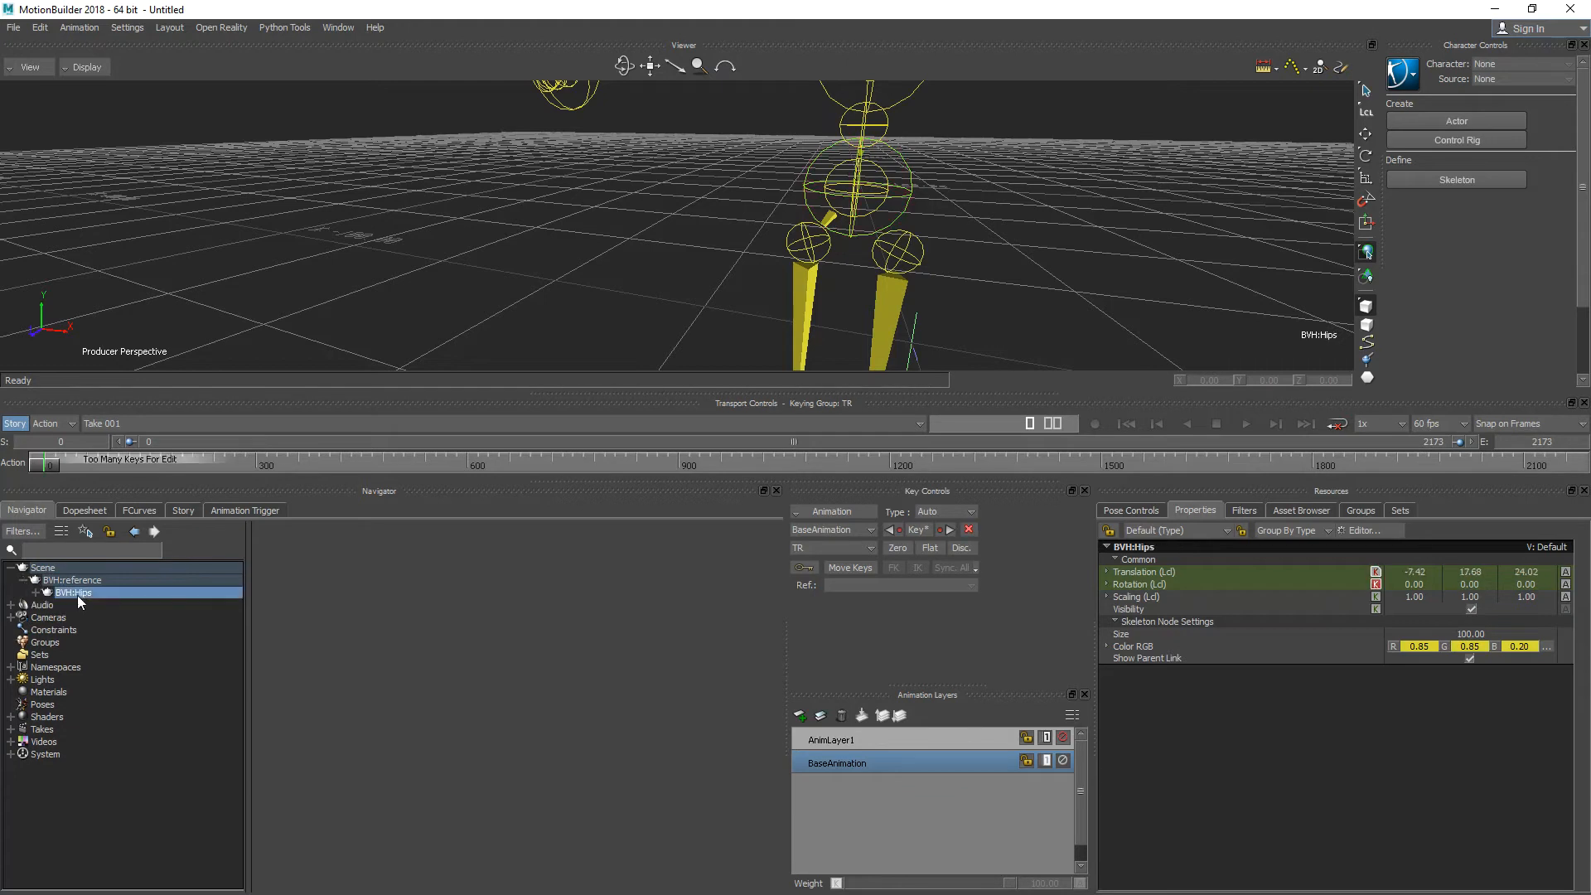
{"action": "right_click", "coordinate": [76, 593]}
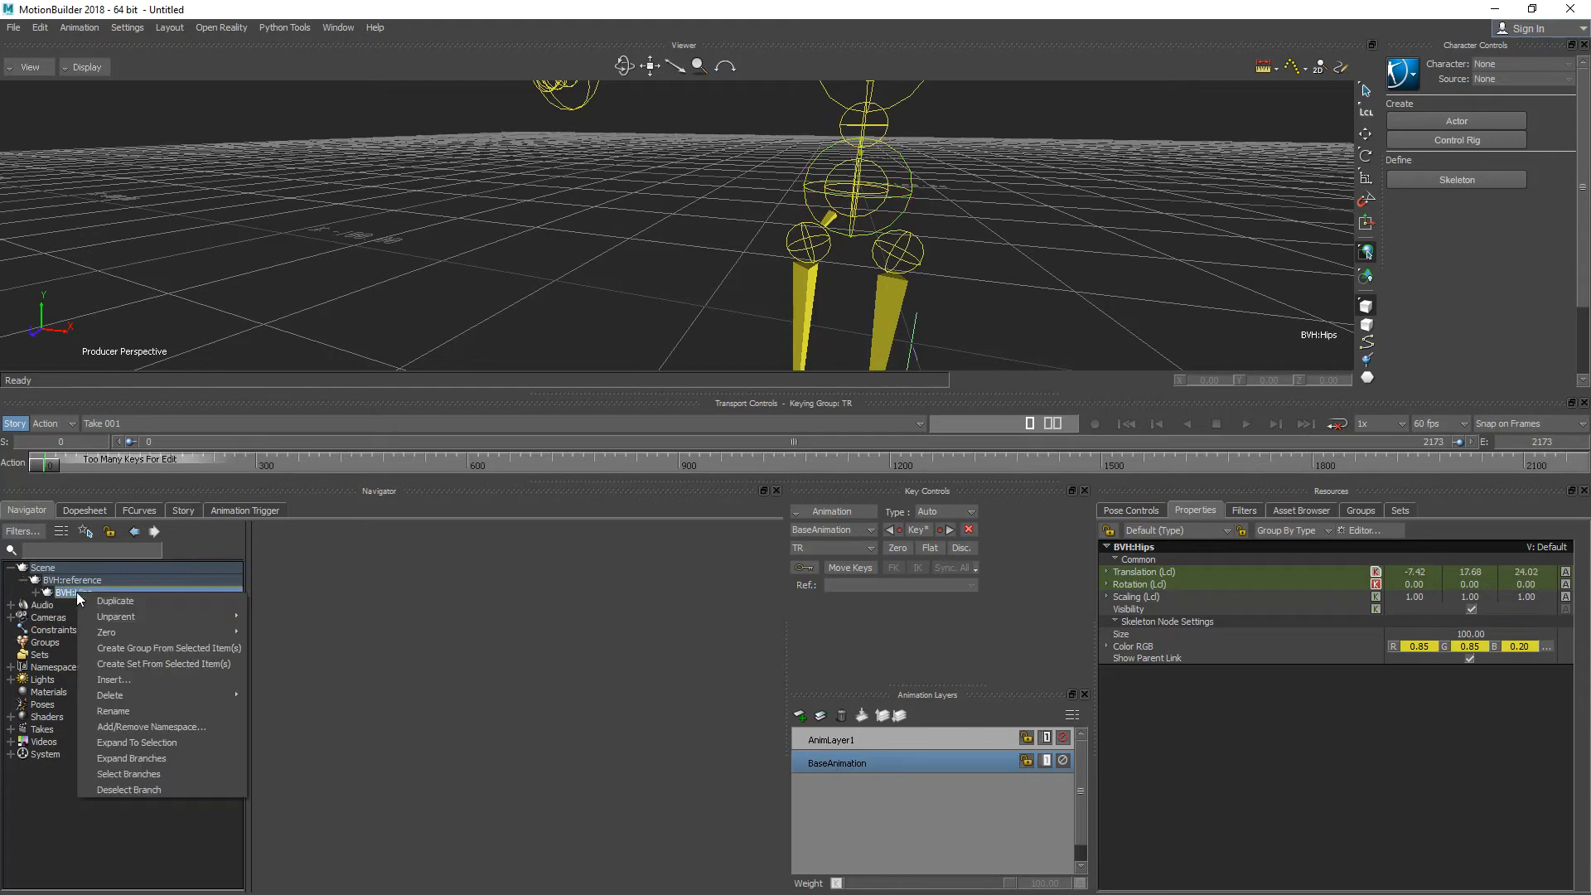
{"action": "left_click", "coordinate": [166, 774]}
{"action": "left_click_drag", "start_coordinate": [1463, 635], "coordinate": [1376, 629]}
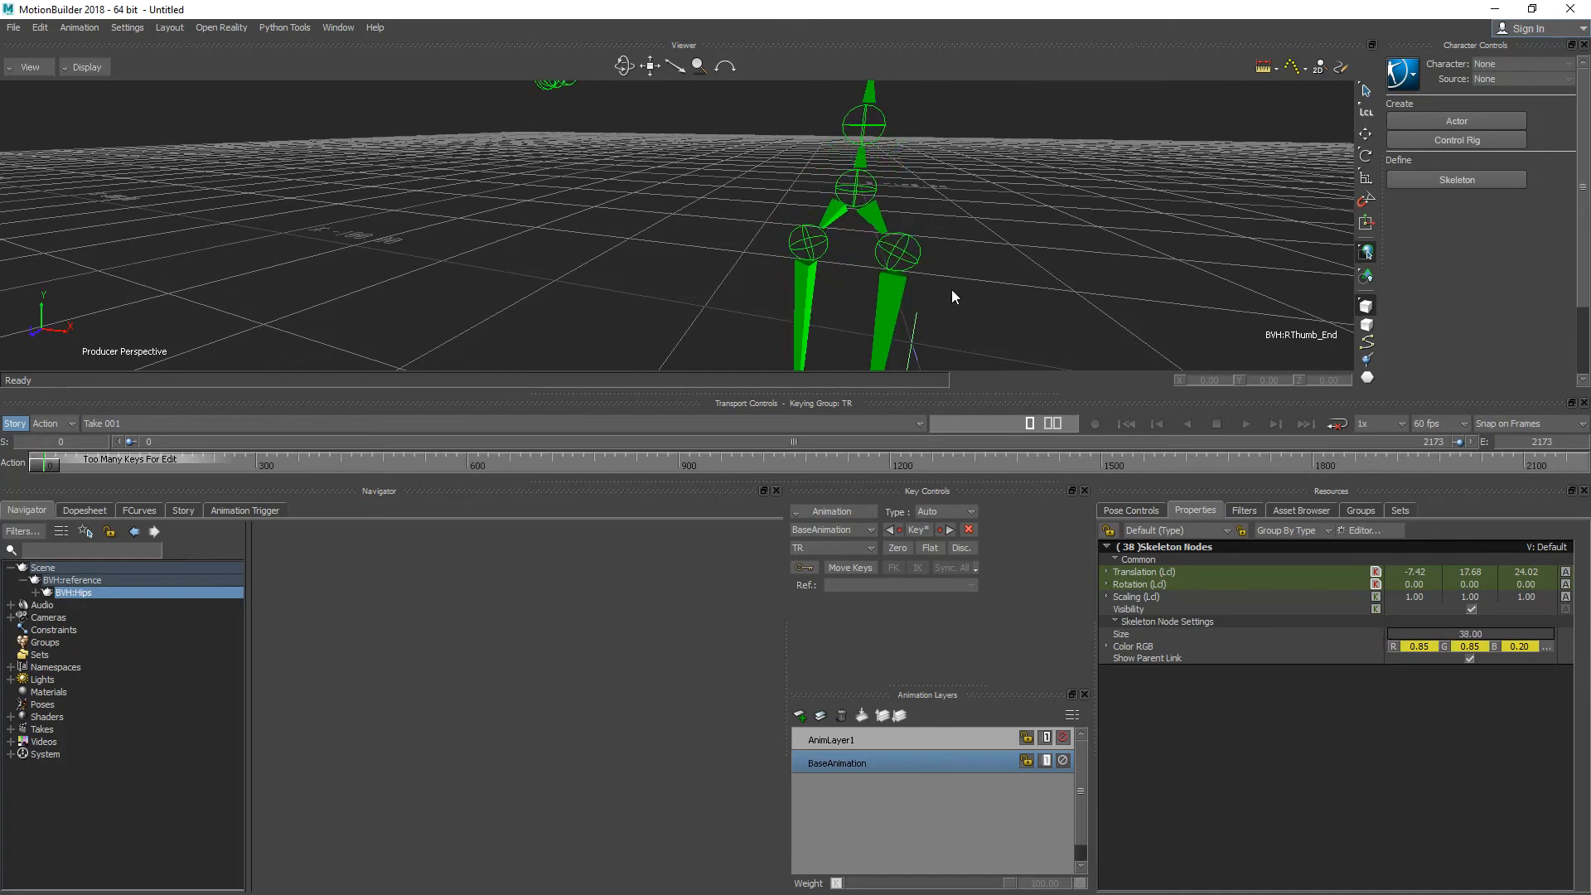
Play the imported motion through Take 001, examine the skeleton's movement from several angles, and return to the first frame
{"action": "scroll", "coordinate": [953, 312], "scroll_direction": "down", "scroll_amount": 4}
{"action": "scroll", "coordinate": [794, 241], "scroll_direction": "down", "scroll_amount": 3}
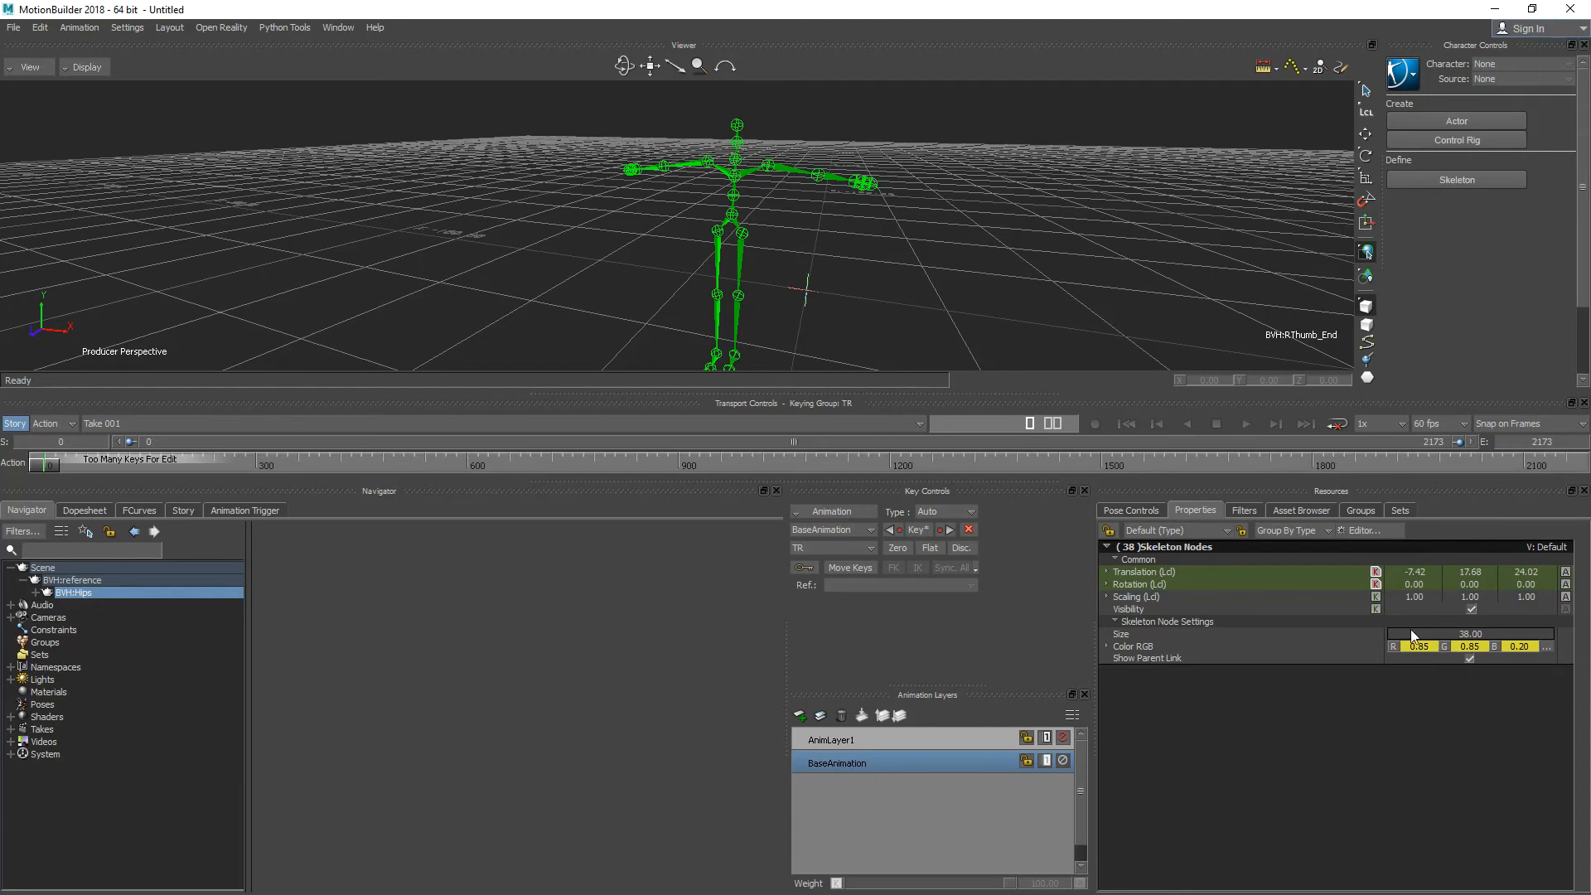
{"action": "scroll", "coordinate": [789, 193], "scroll_direction": "up", "scroll_amount": 2}
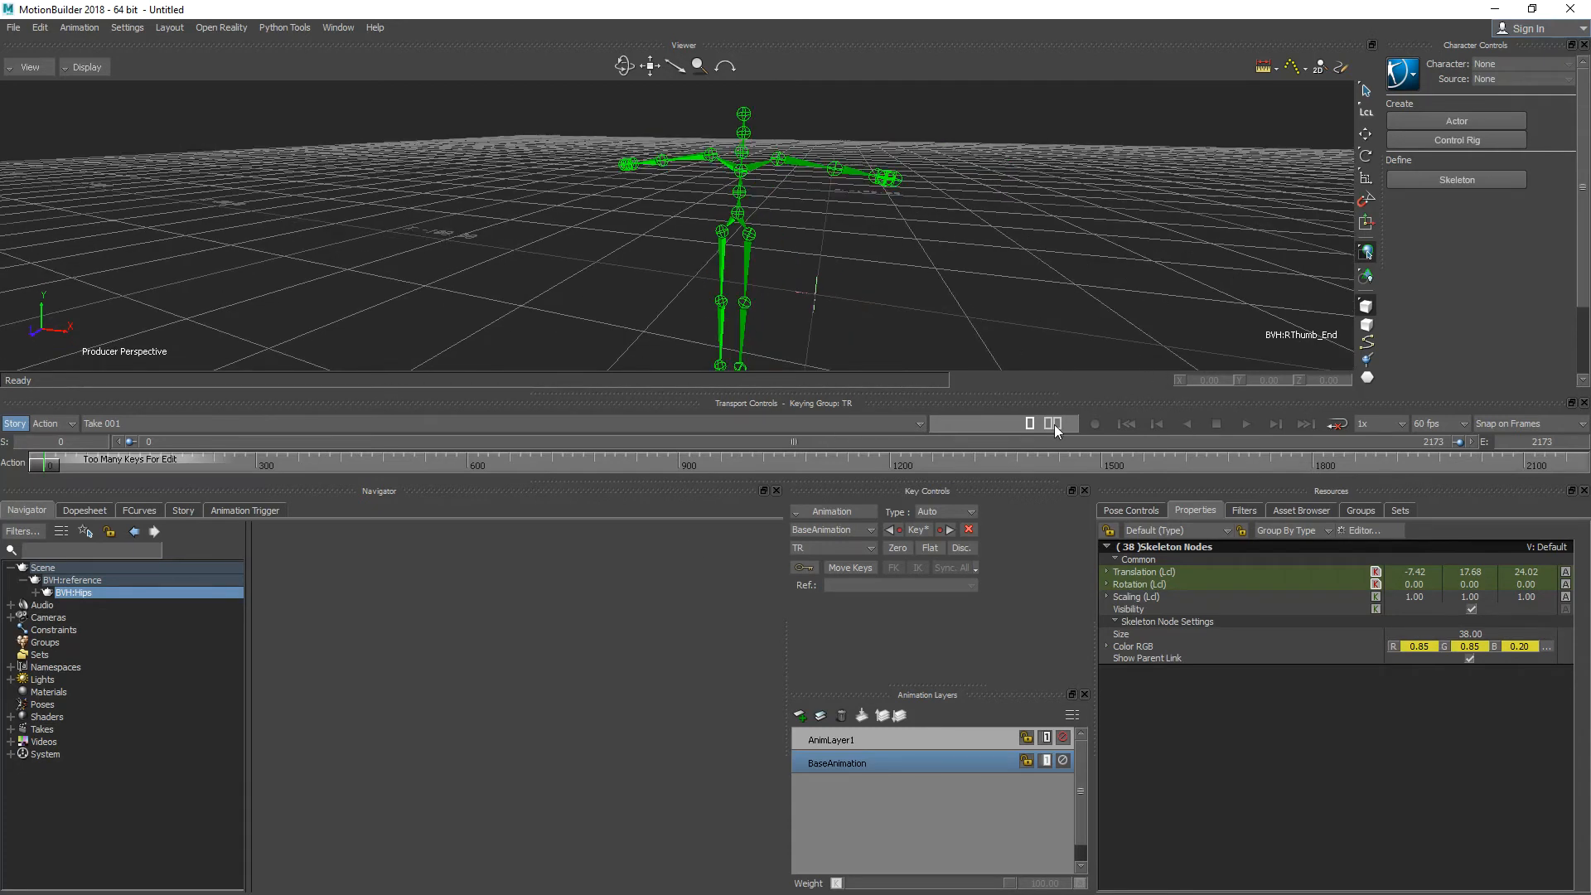
{"action": "left_click", "coordinate": [1246, 424]}
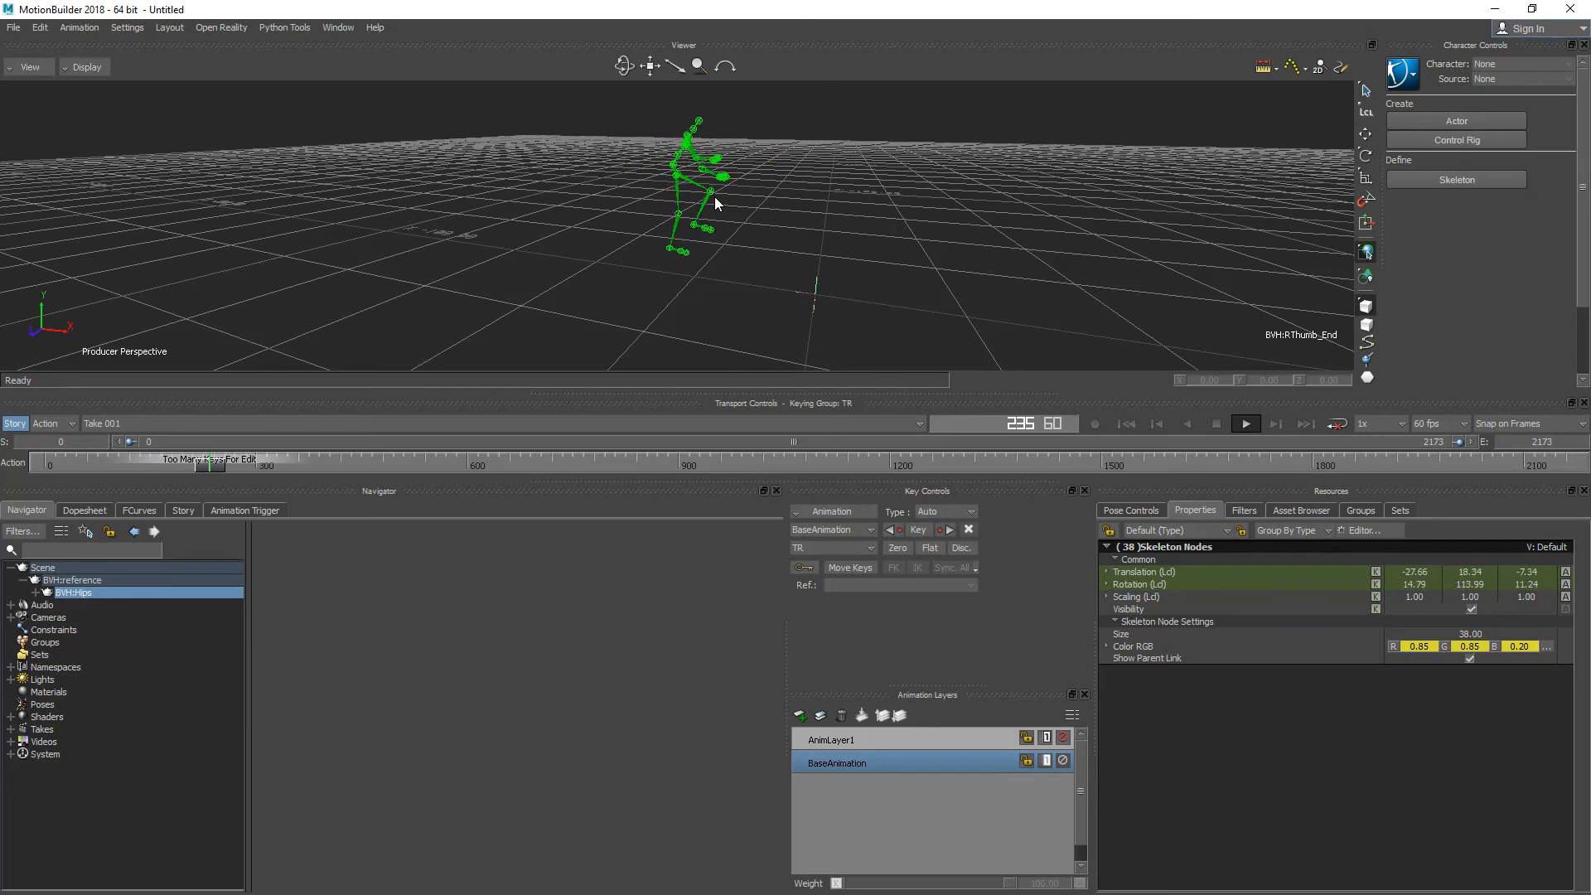
{"action": "scroll", "coordinate": [718, 244], "scroll_direction": "up", "scroll_amount": 3}
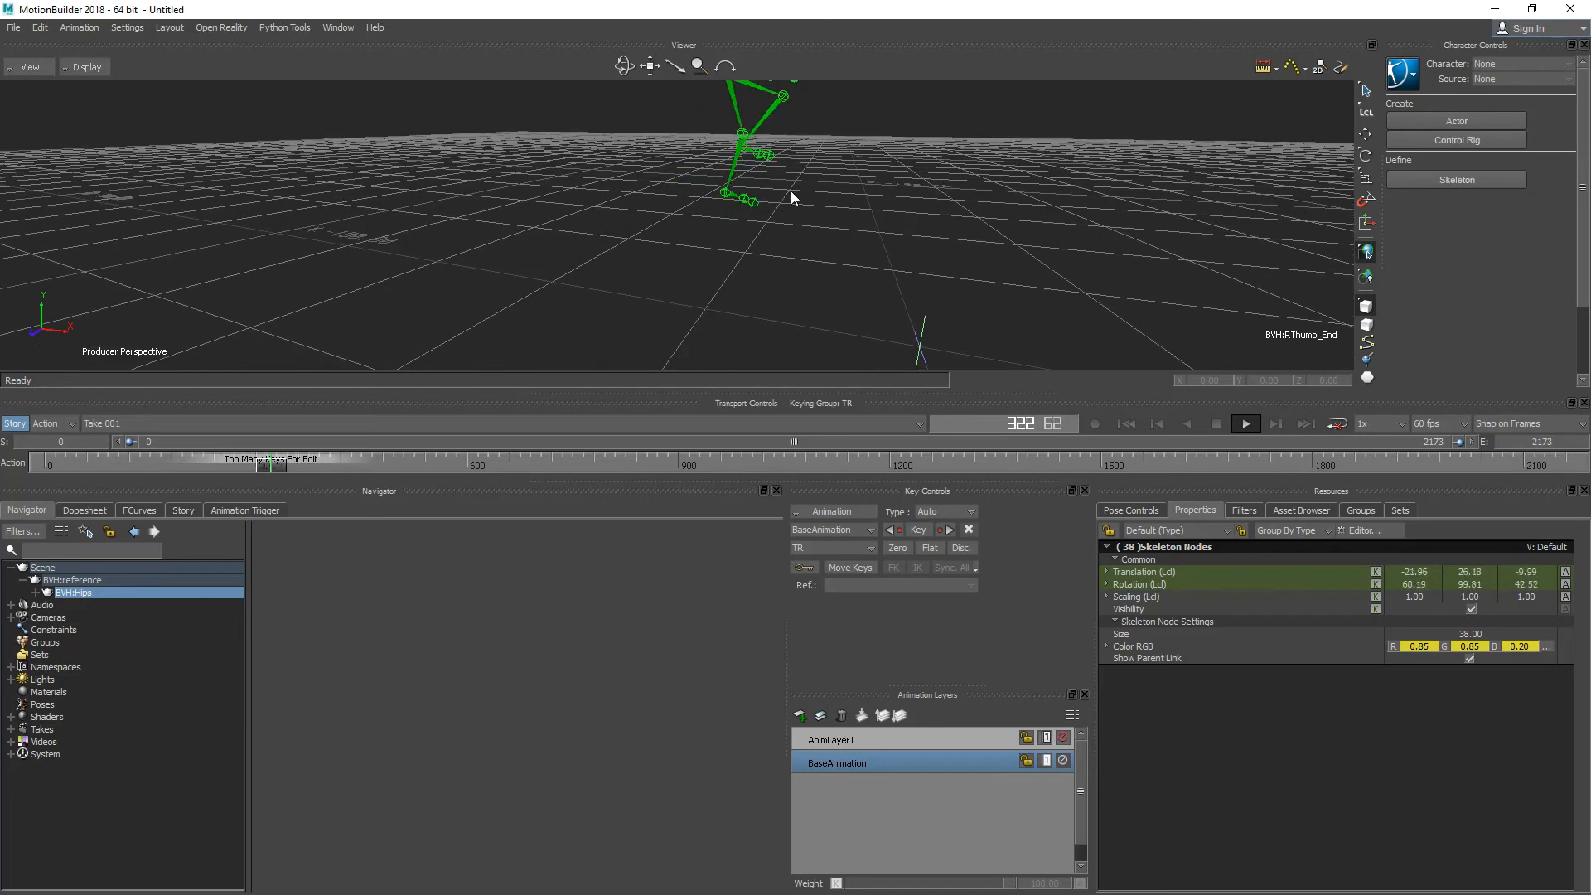
{"action": "scroll", "coordinate": [815, 169], "scroll_direction": "down", "scroll_amount": 2}
{"action": "scroll", "coordinate": [819, 167], "scroll_direction": "up", "scroll_amount": 2}
{"action": "scroll", "coordinate": [754, 181], "scroll_direction": "down", "scroll_amount": 2}
{"action": "scroll", "coordinate": [755, 181], "scroll_direction": "down", "scroll_amount": 2}
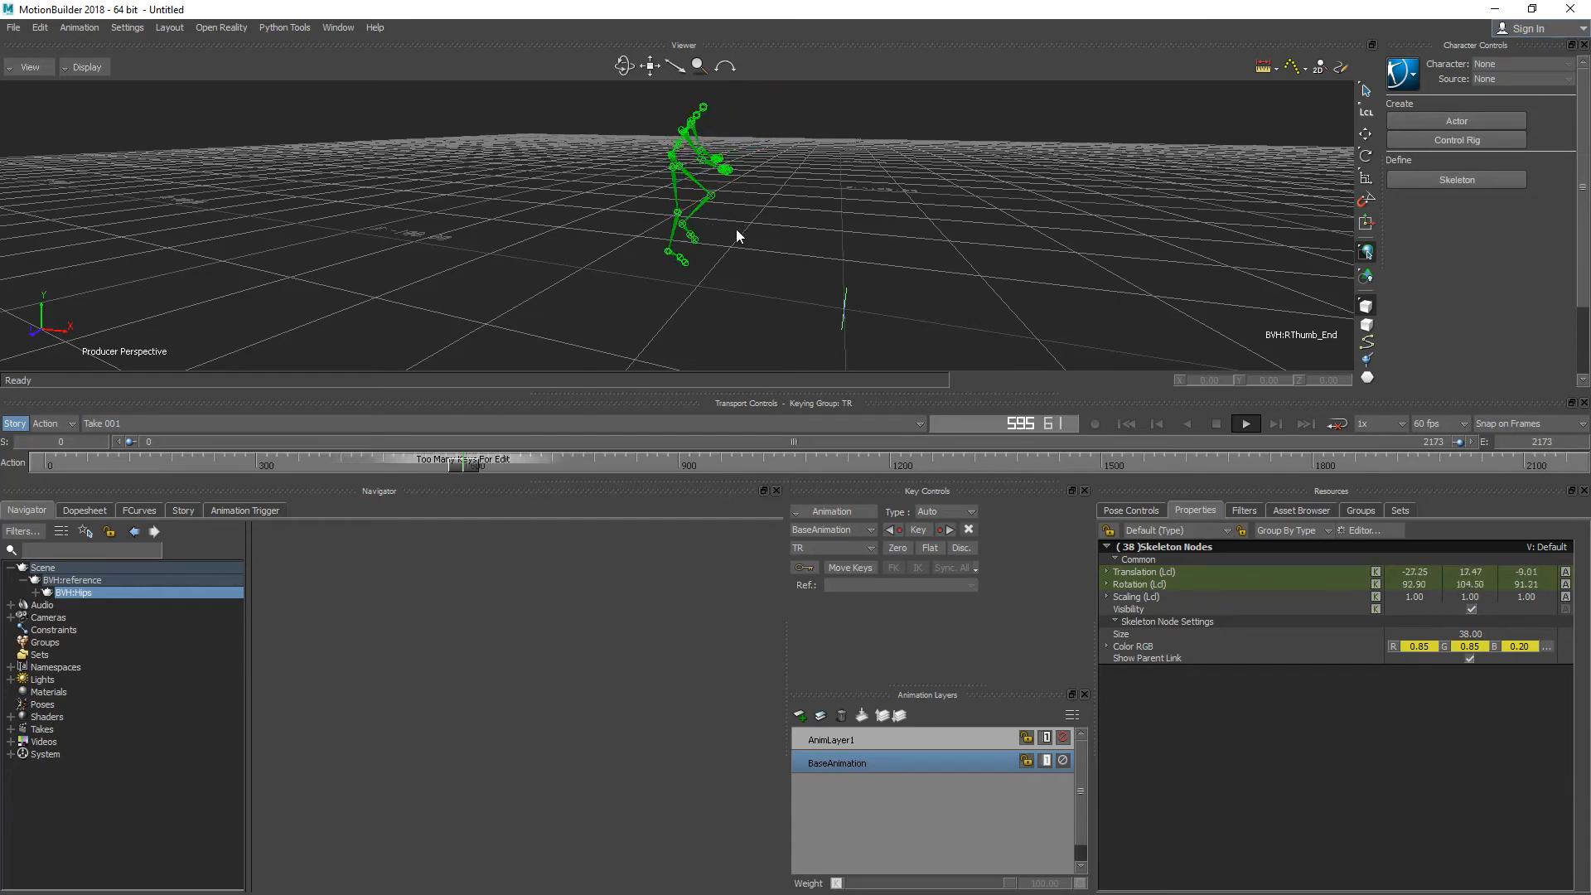
{"action": "scroll", "coordinate": [669, 327], "scroll_direction": "down", "scroll_amount": 3}
{"action": "left_click_drag", "start_coordinate": [674, 321], "coordinate": [714, 204], "text": "ctrl+shift"}
{"action": "scroll", "coordinate": [843, 187], "scroll_direction": "up", "scroll_amount": 3}
{"action": "left_click_drag", "start_coordinate": [862, 250], "coordinate": [795, 197], "text": "ctrl+shift"}
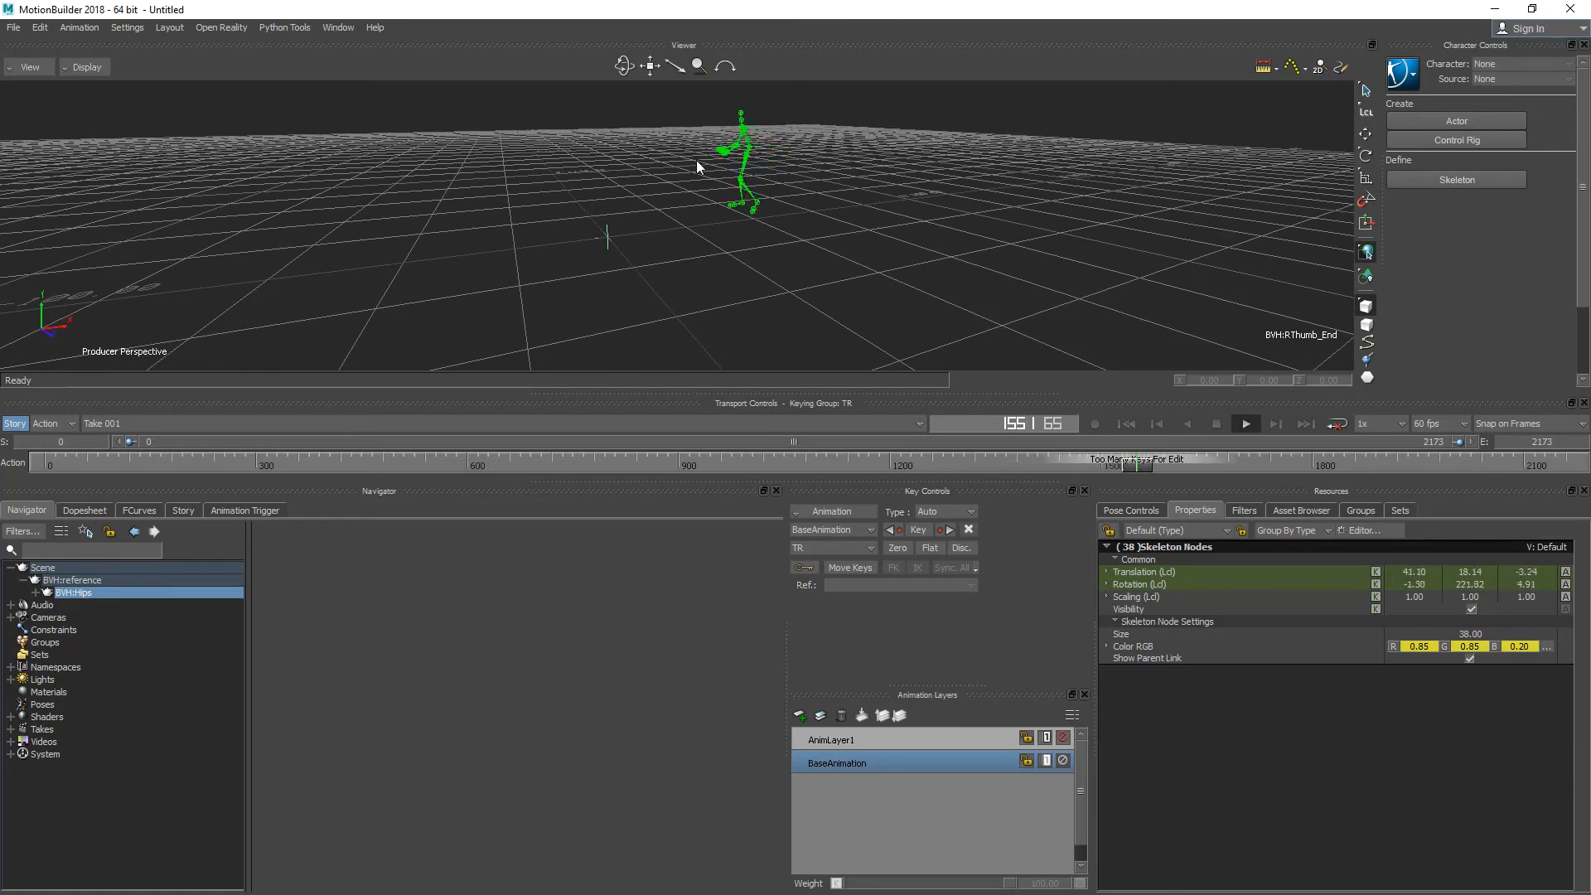
{"action": "left_click_drag", "start_coordinate": [720, 126], "coordinate": [697, 241], "text": "ctrl+shift"}
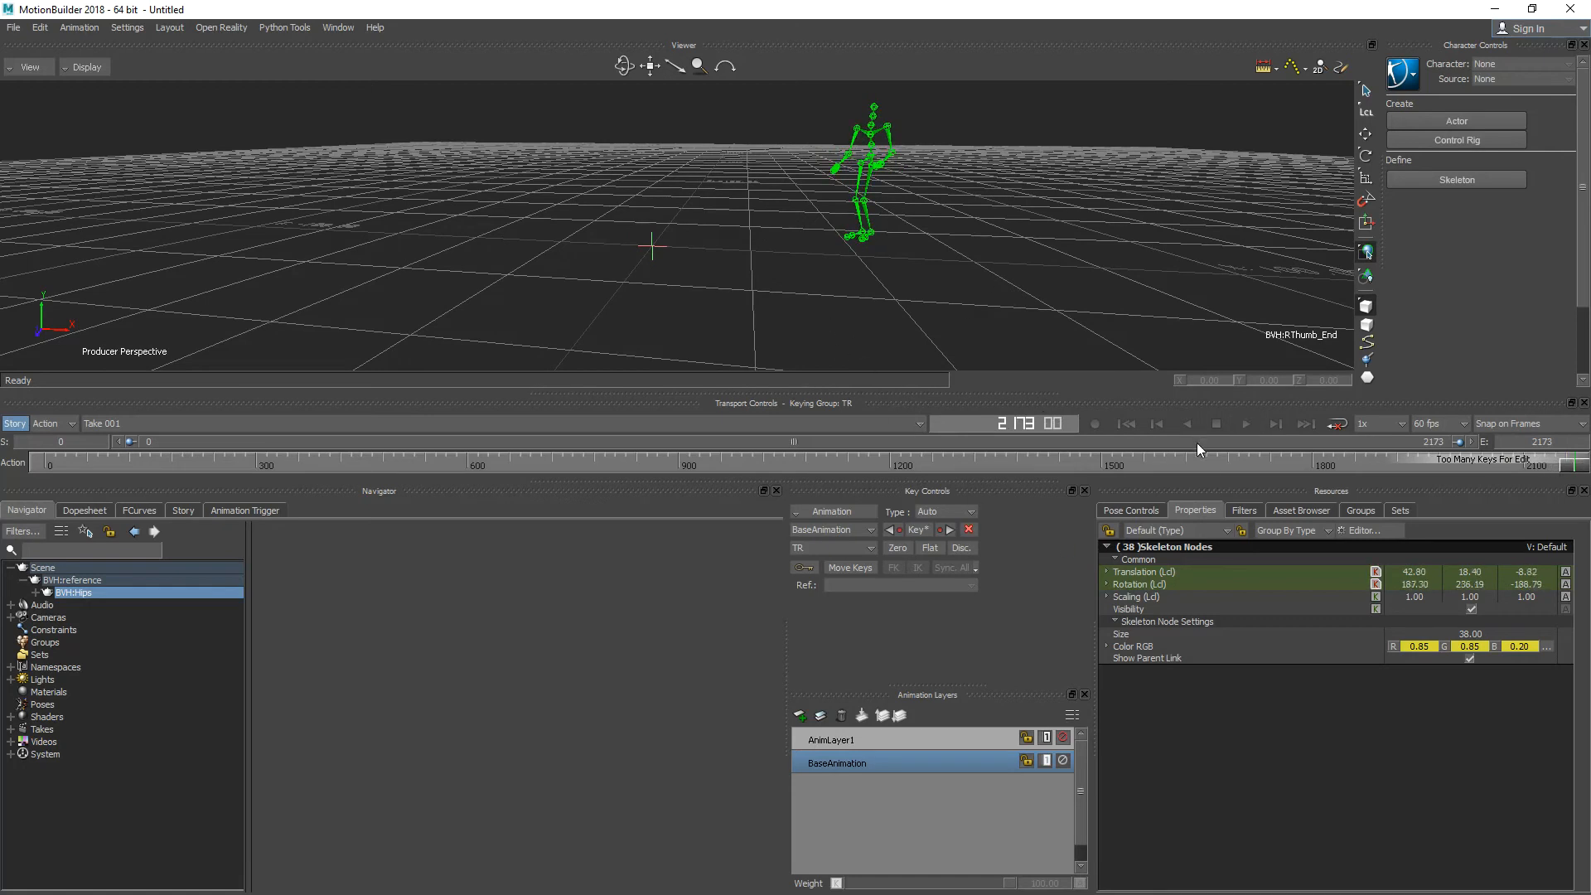
{"action": "left_click", "coordinate": [1126, 424]}
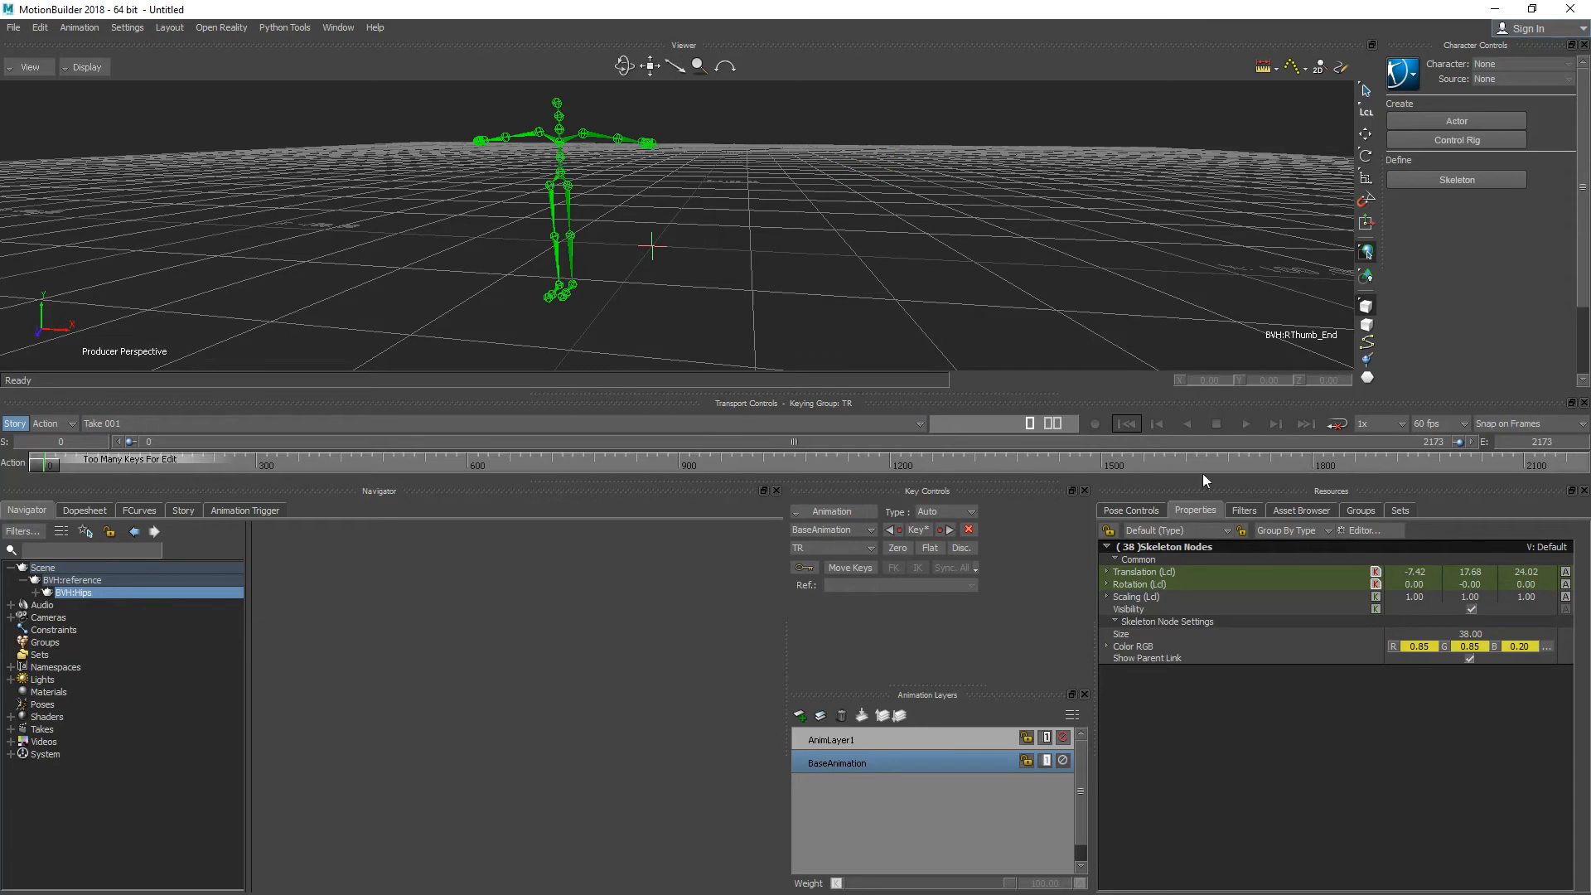
Reselect the entire skeleton through the branches of the BVH:Hips node
{"action": "right_click", "coordinate": [83, 594]}
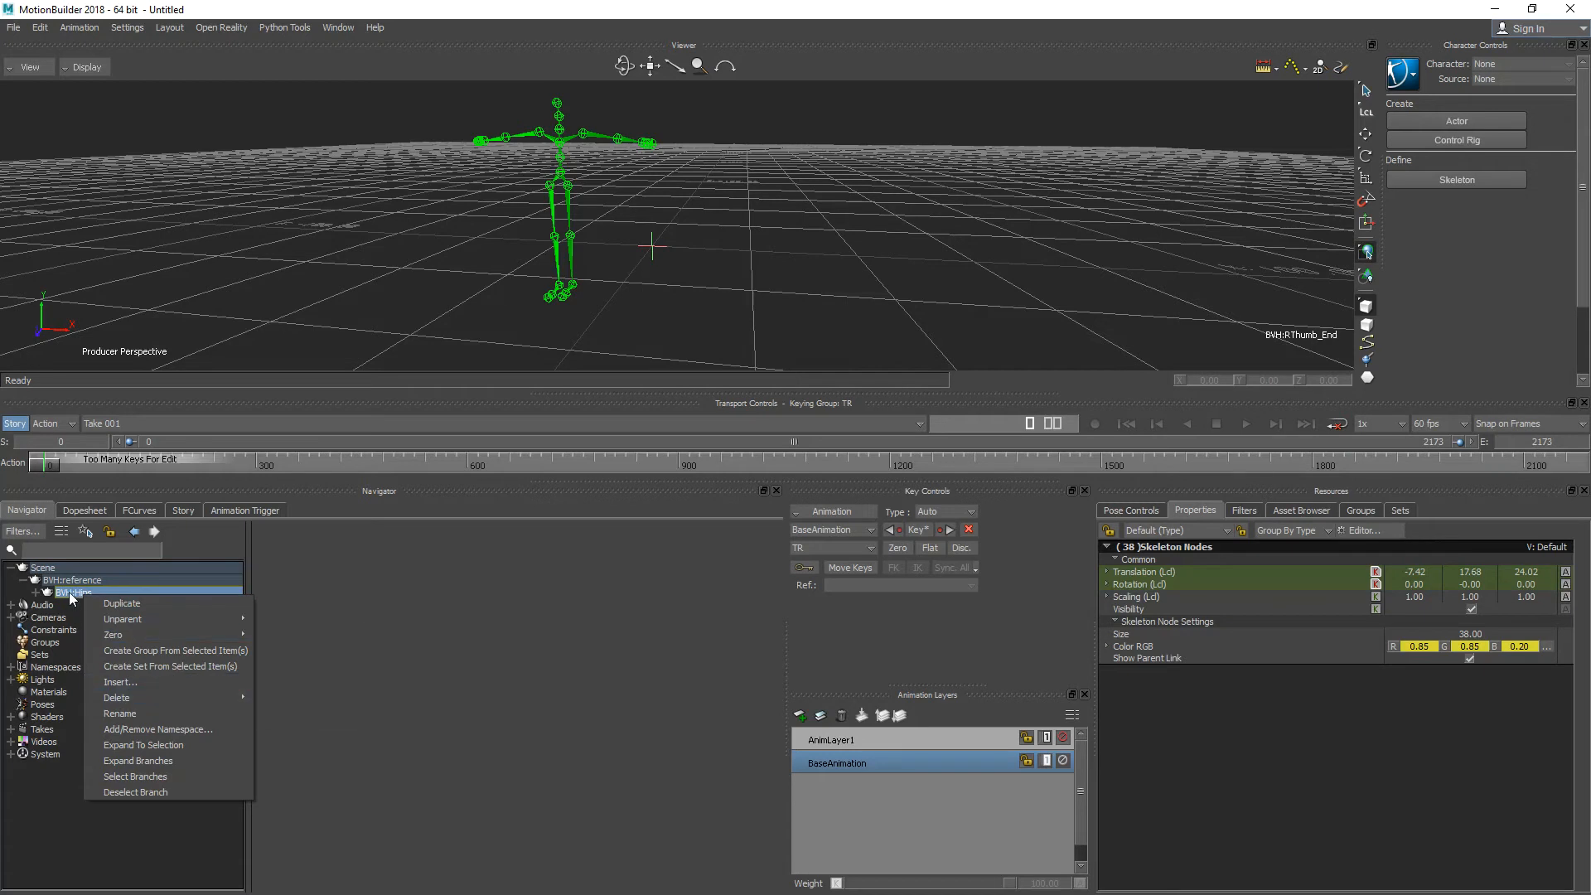
{"action": "mouse_move", "coordinate": [151, 699]}
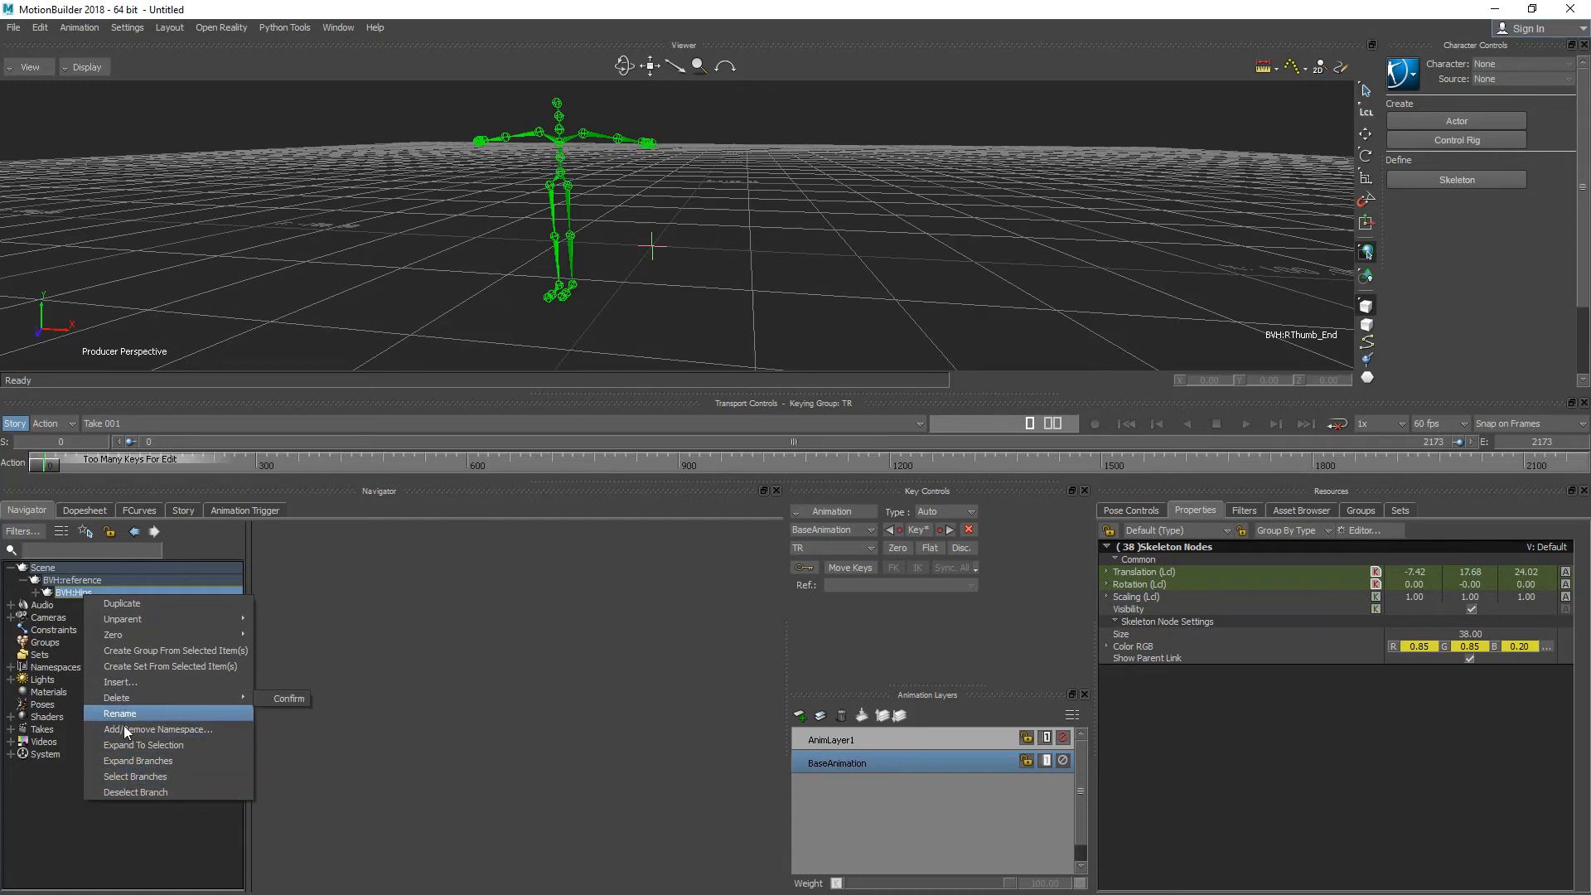
{"action": "left_click", "coordinate": [133, 777]}
{"action": "right_click", "coordinate": [120, 594]}
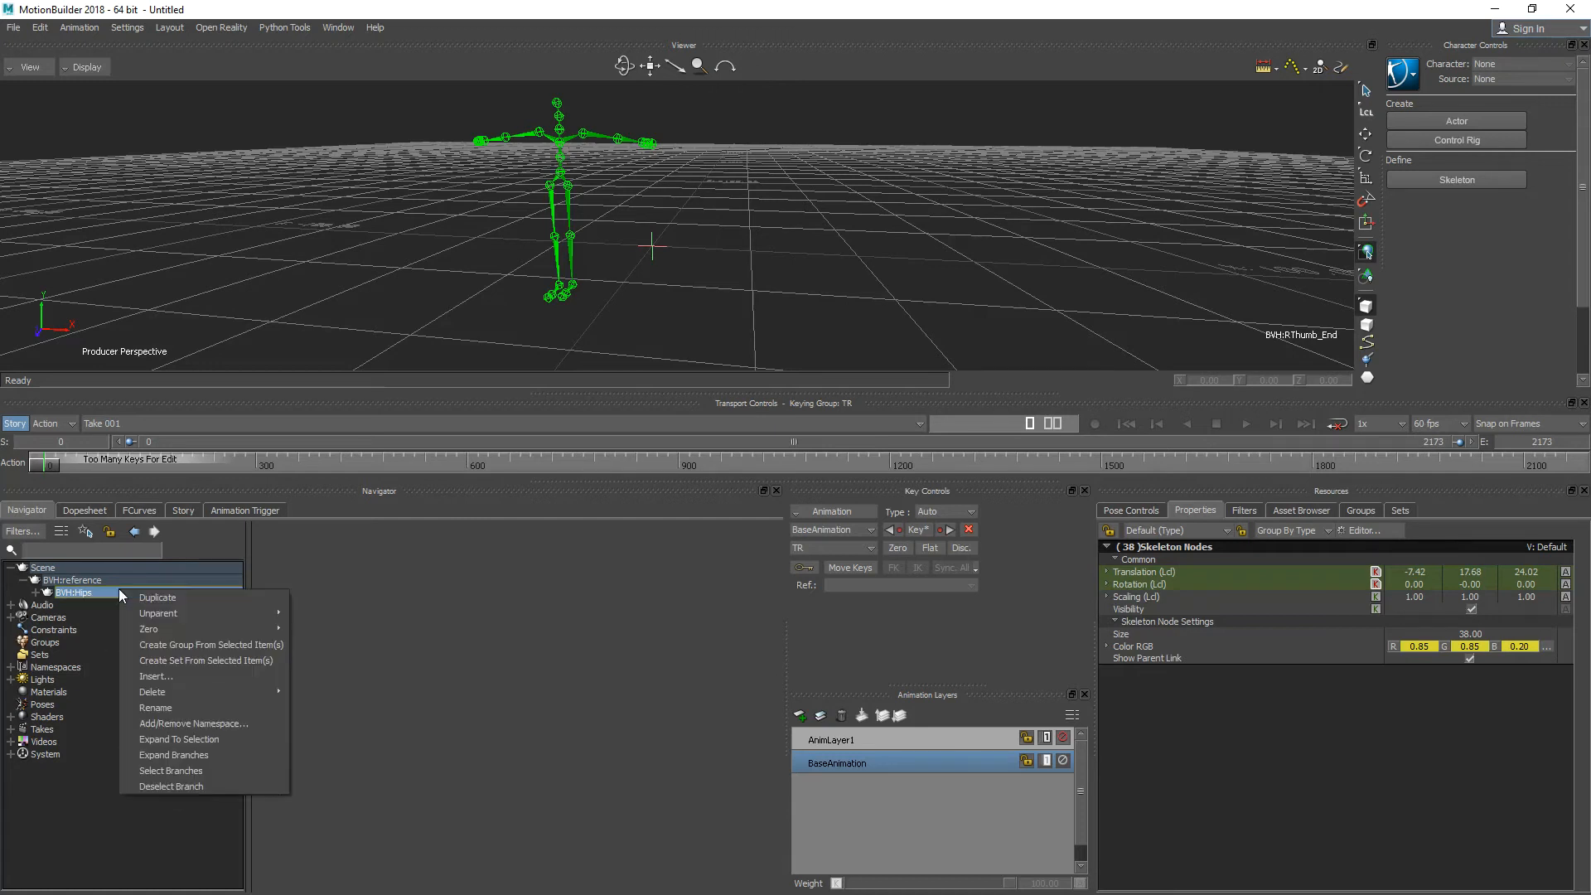
{"action": "right_click", "coordinate": [943, 213]}
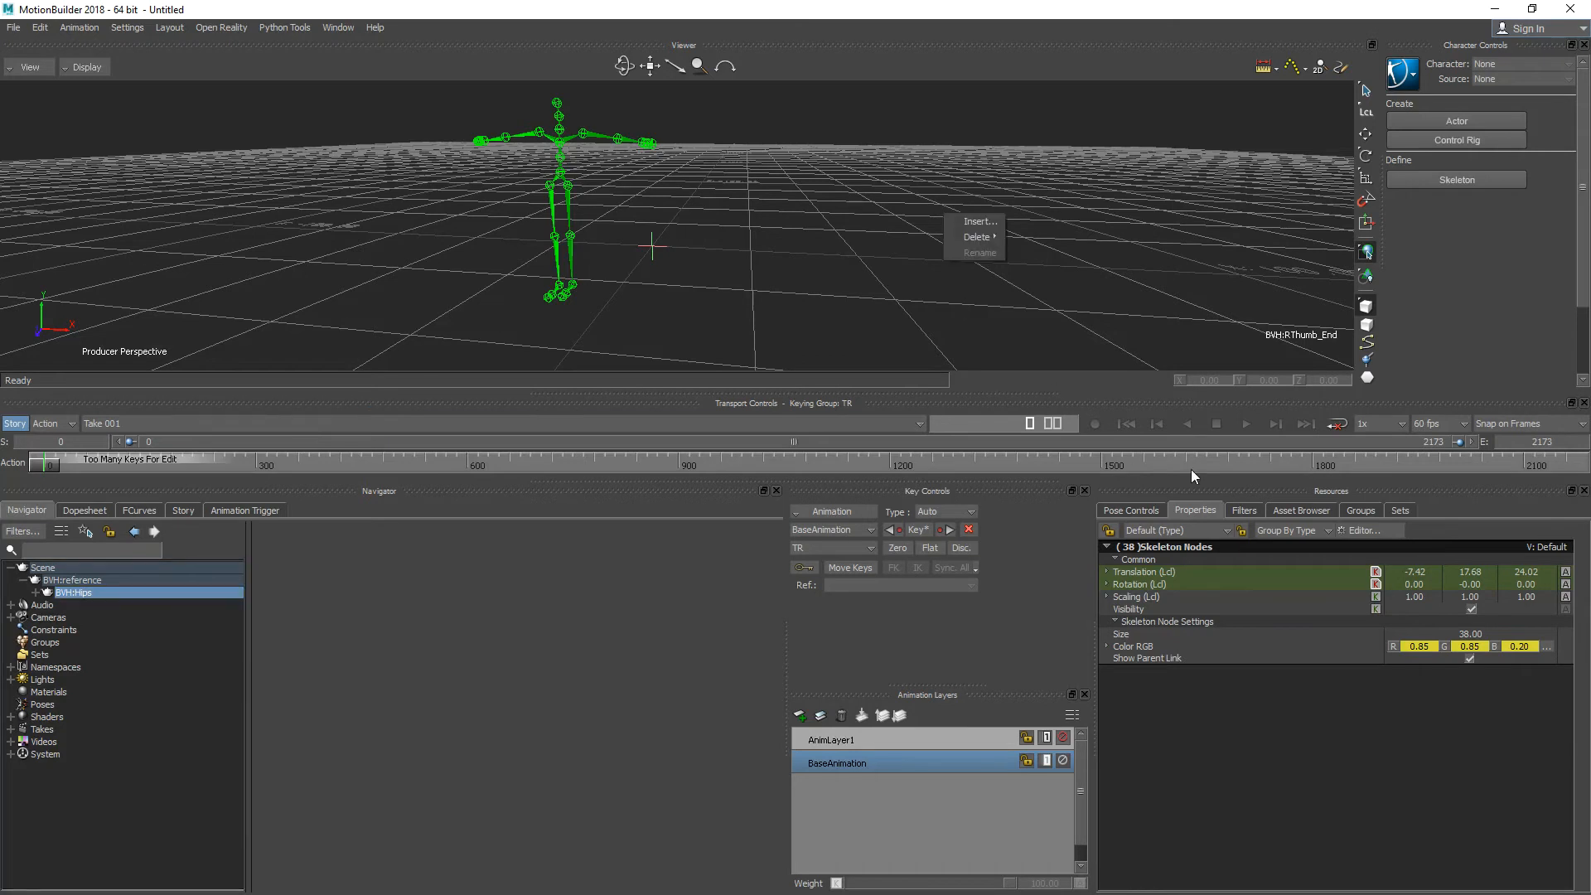
Set up a Butterworth filter over frames 0 to 2173 at 7 Hz cut-off and preview it on the skeleton
{"action": "left_click", "coordinate": [1255, 514]}
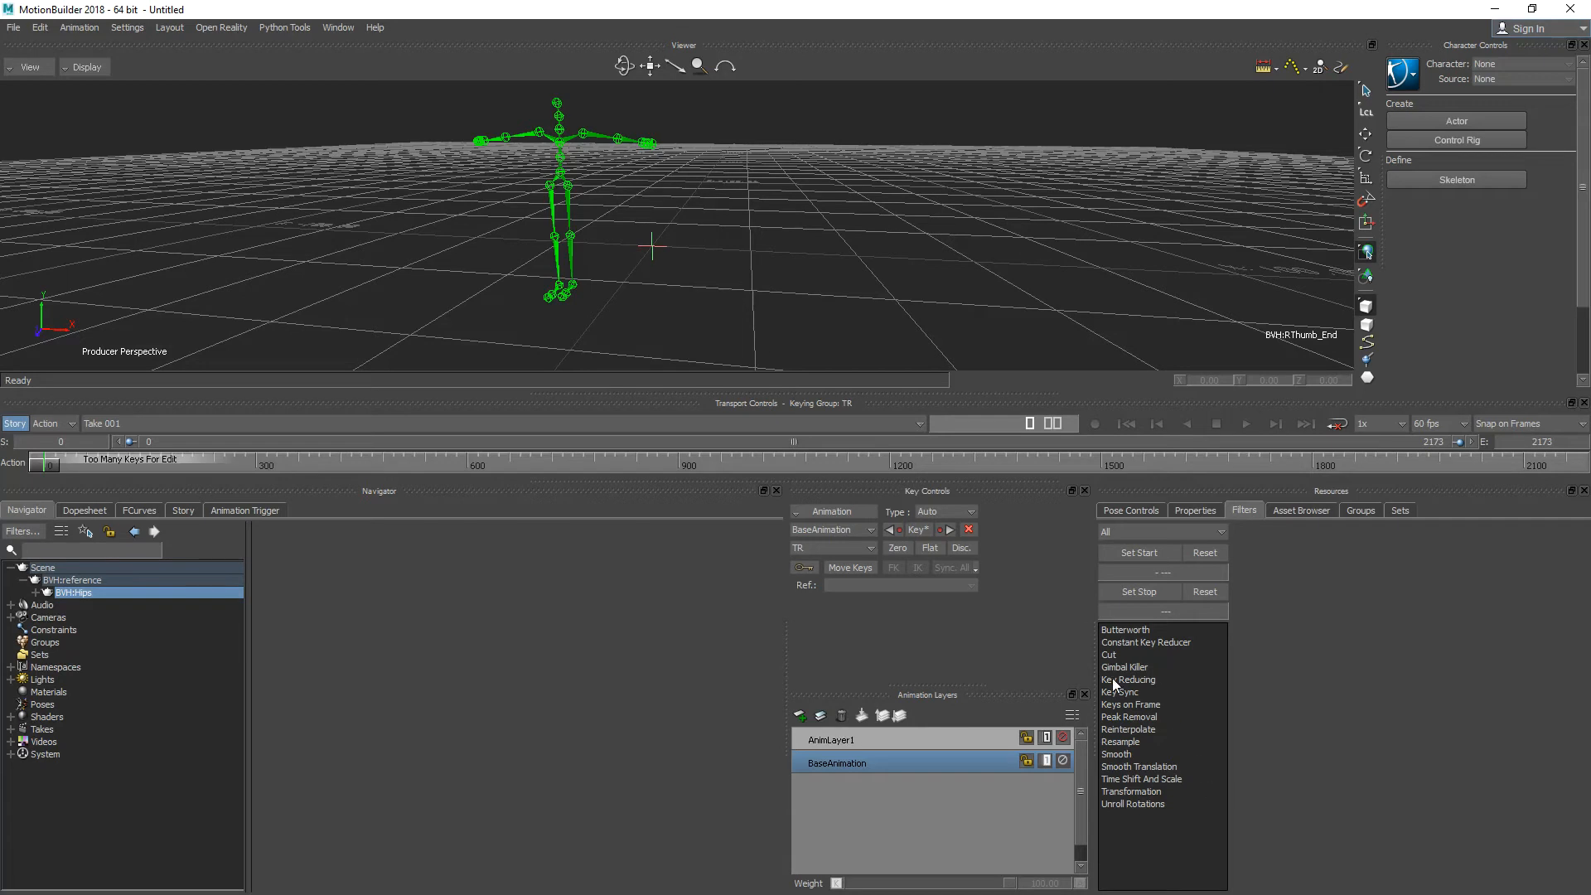
{"action": "double_click", "coordinate": [1137, 631]}
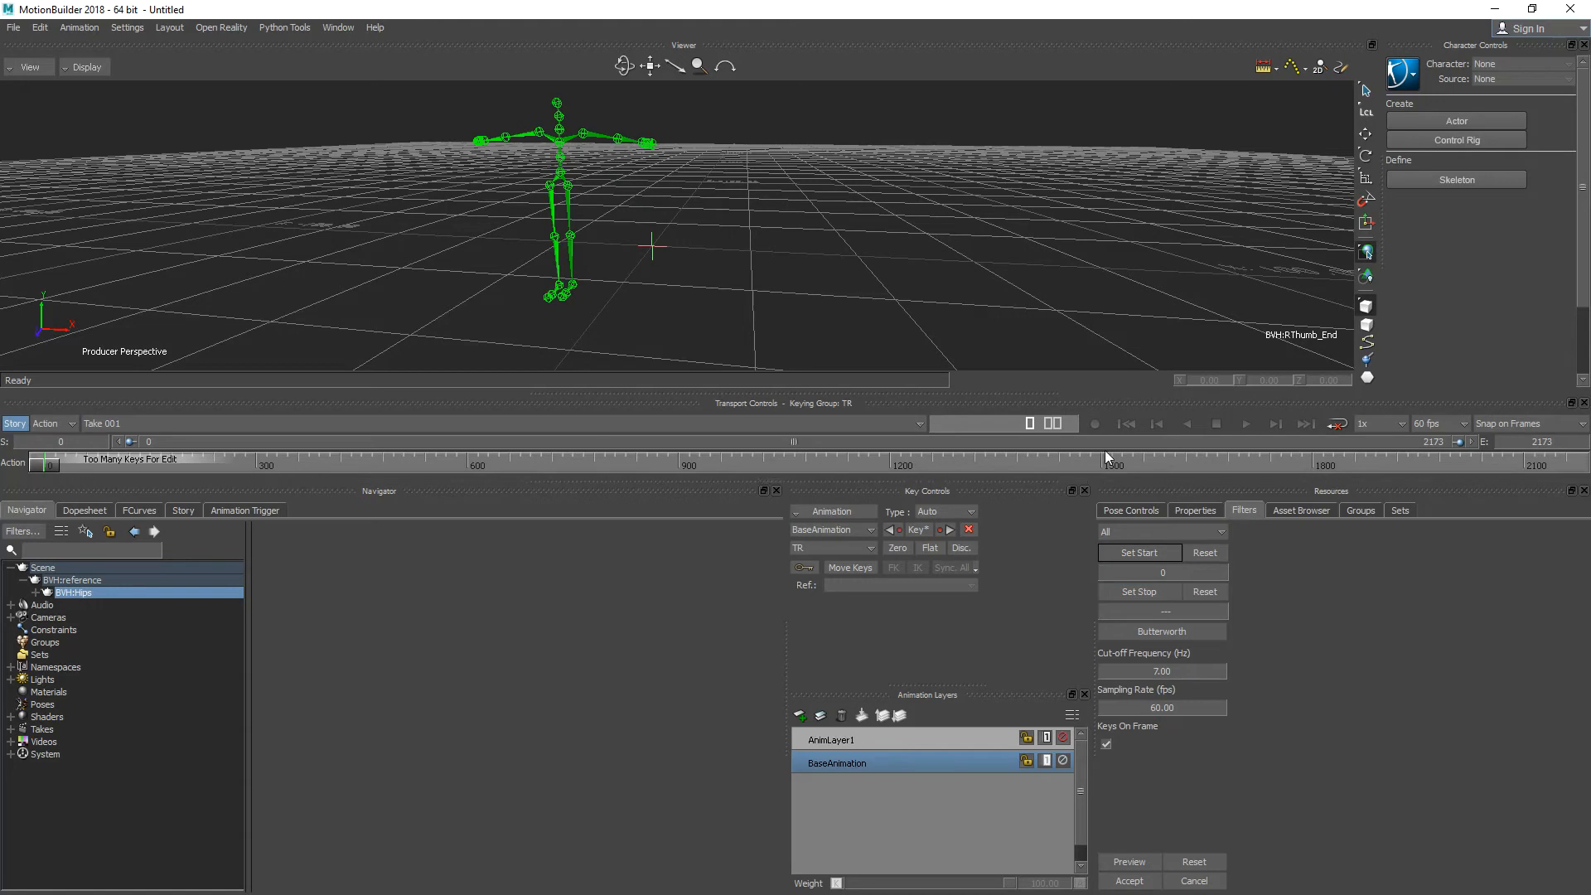
{"action": "left_click", "coordinate": [1308, 425]}
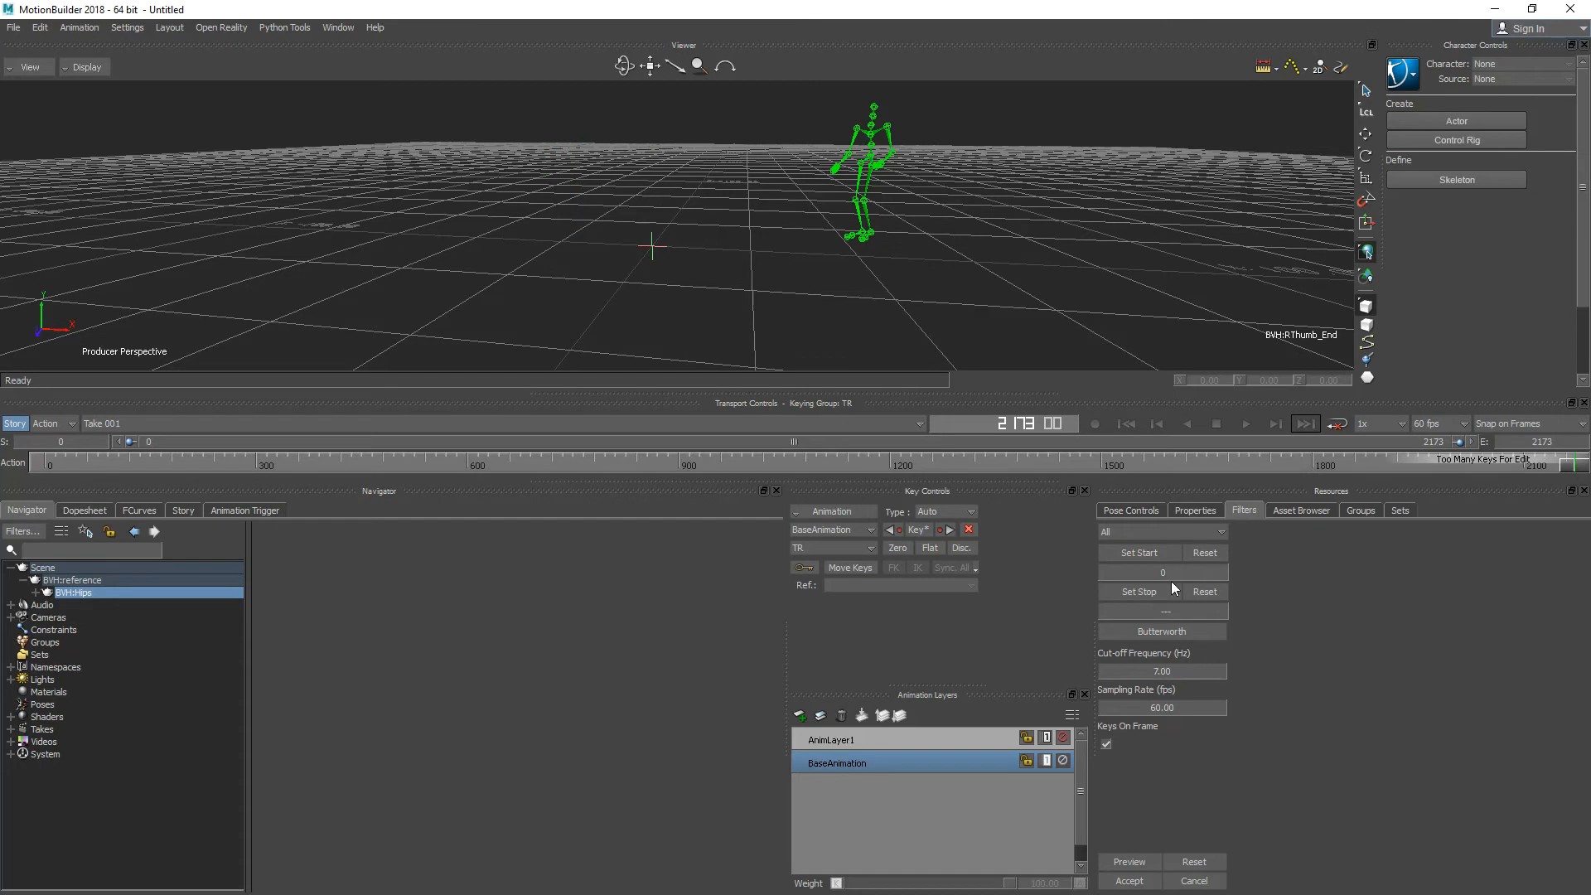
{"action": "left_click", "coordinate": [1142, 590]}
{"action": "left_click", "coordinate": [1128, 860]}
Play the filter preview to examine how smoothly the skeleton moves, and return to the first frame
{"action": "left_click", "coordinate": [1158, 424]}
{"action": "left_click", "coordinate": [1246, 423]}
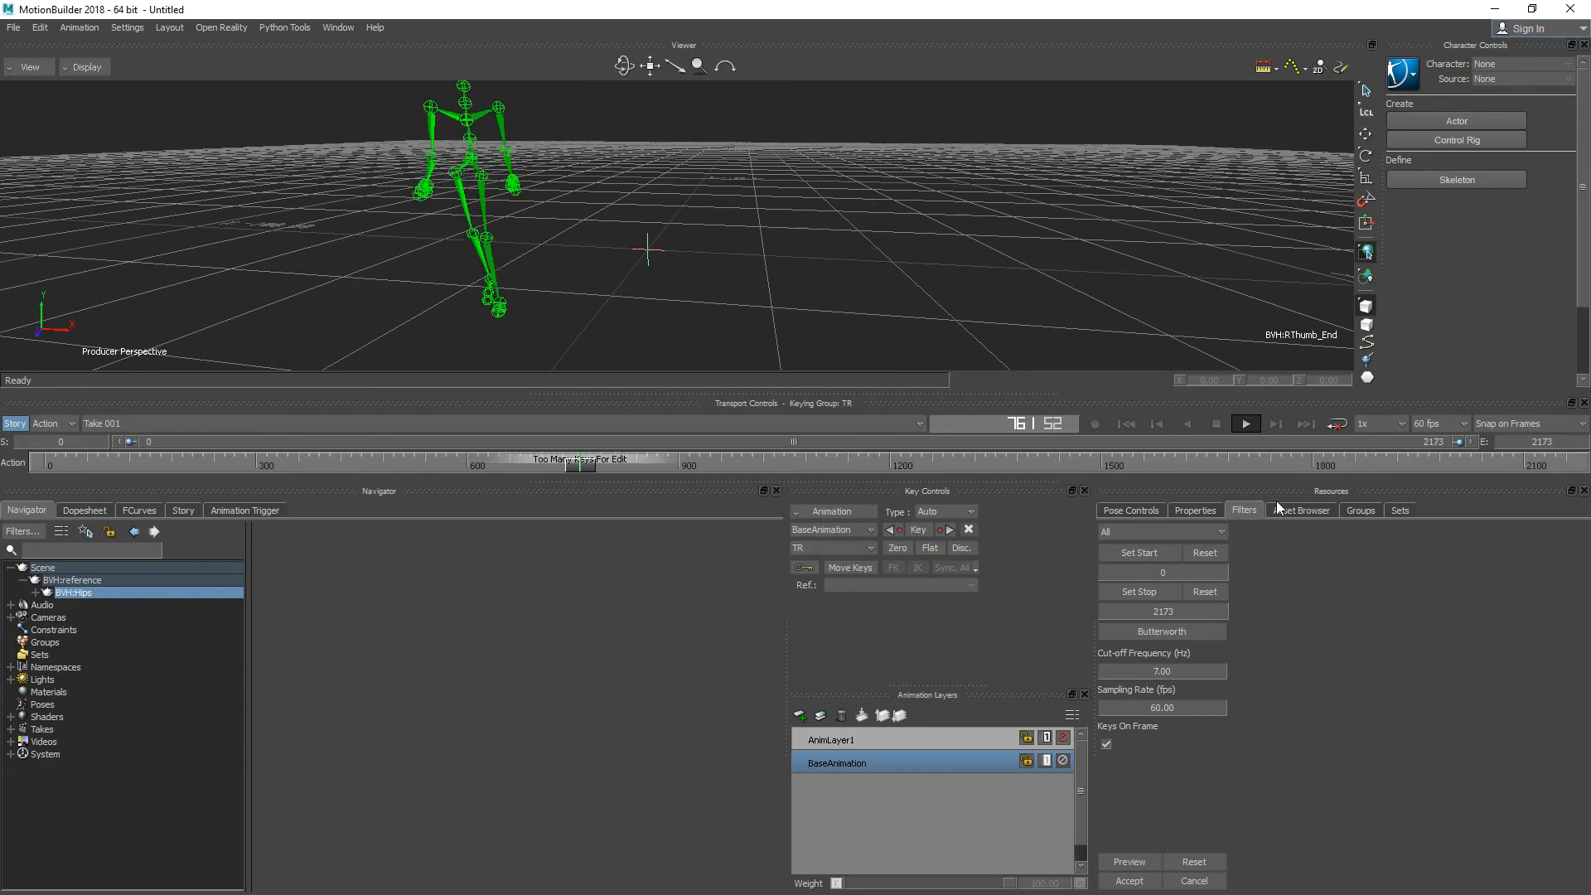
{"action": "left_click", "coordinate": [1222, 425]}
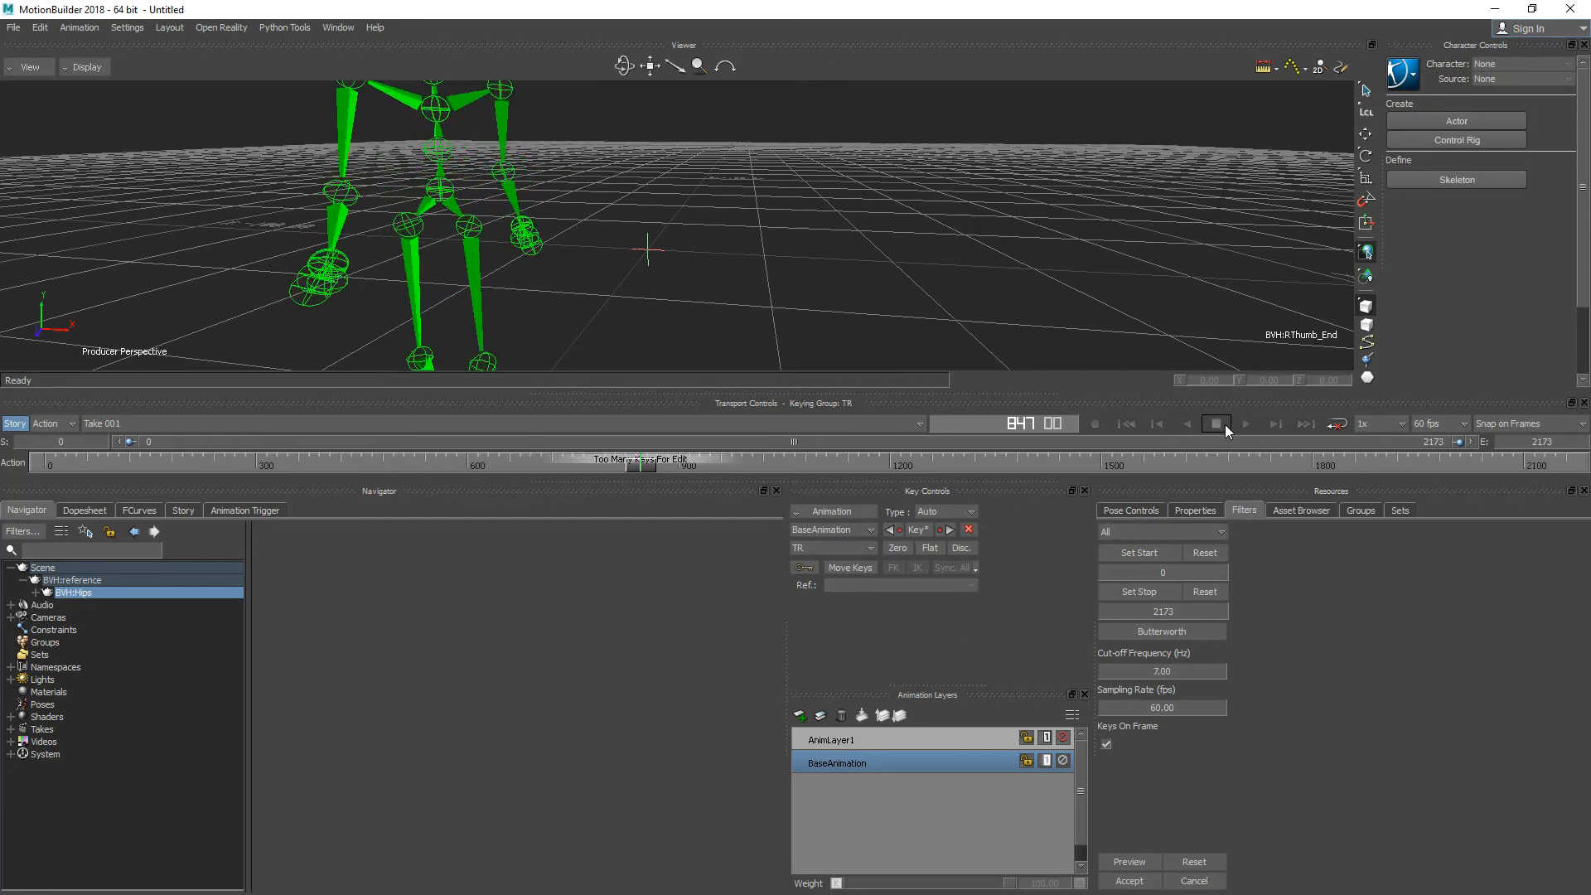
{"action": "left_click", "coordinate": [1126, 424]}
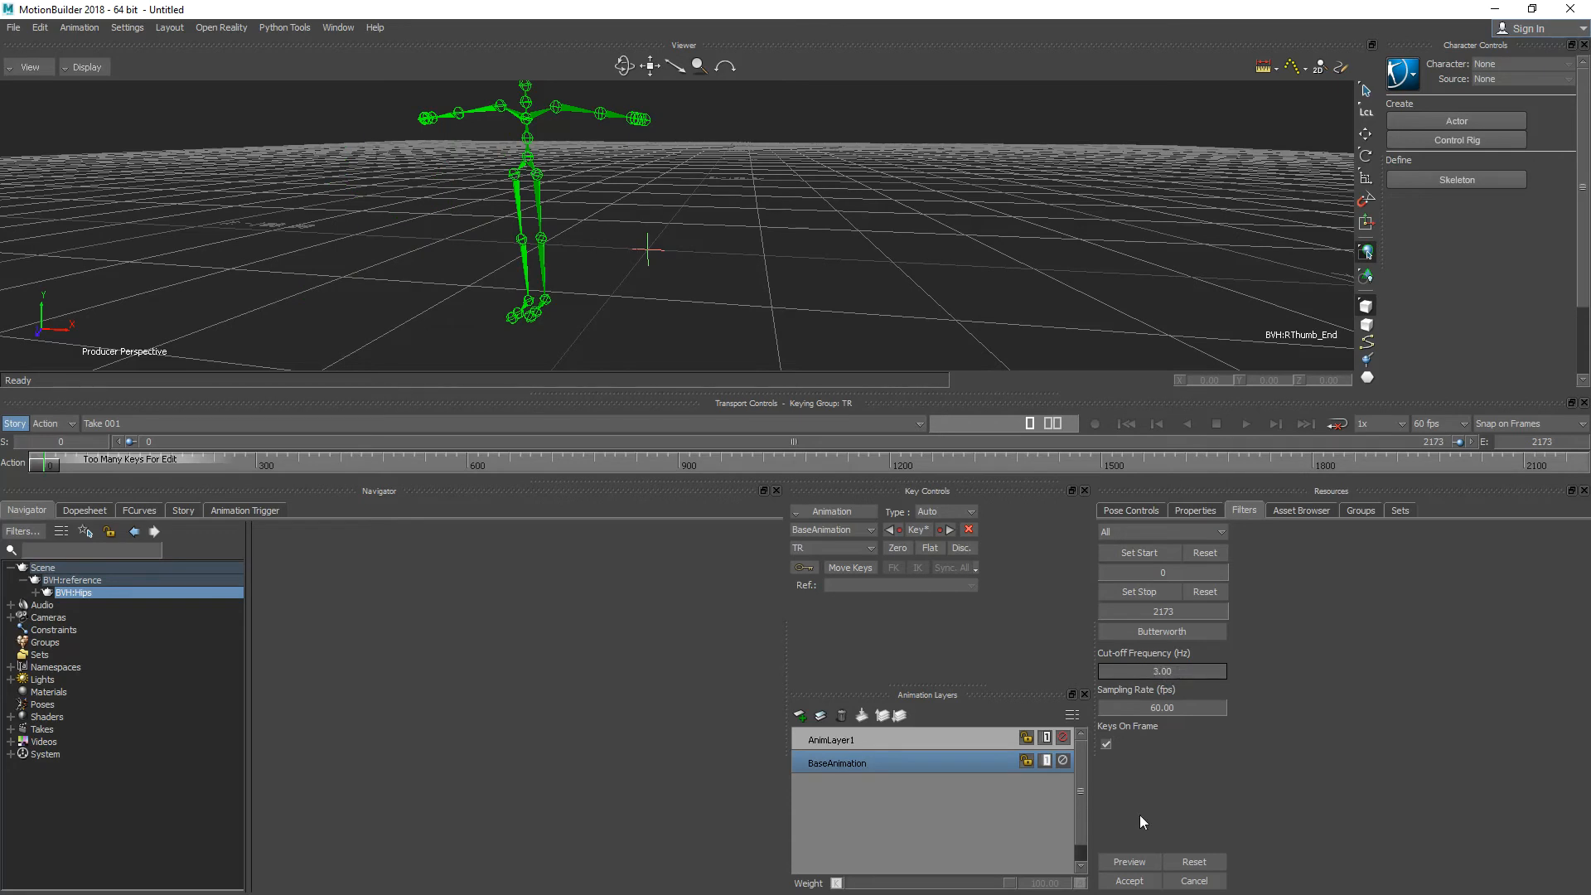
Lower the Butterworth cut-off frequency to 3 Hz, preview it during playback, and accept the filter
{"action": "left_click", "coordinate": [1133, 863]}
{"action": "left_click", "coordinate": [1247, 424]}
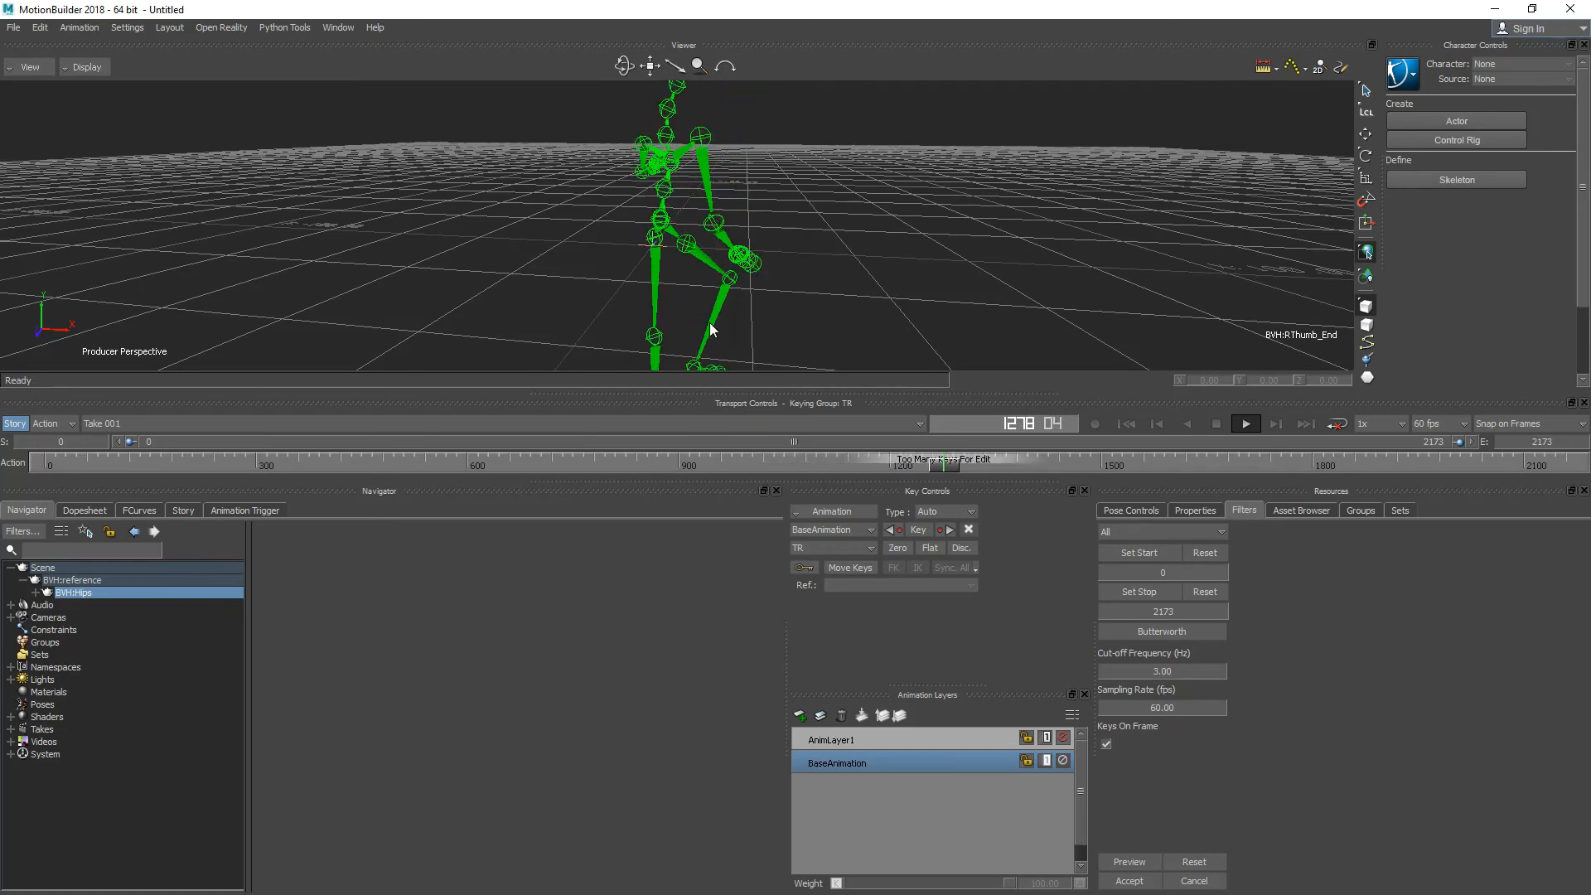
{"action": "left_click", "coordinate": [1131, 888]}
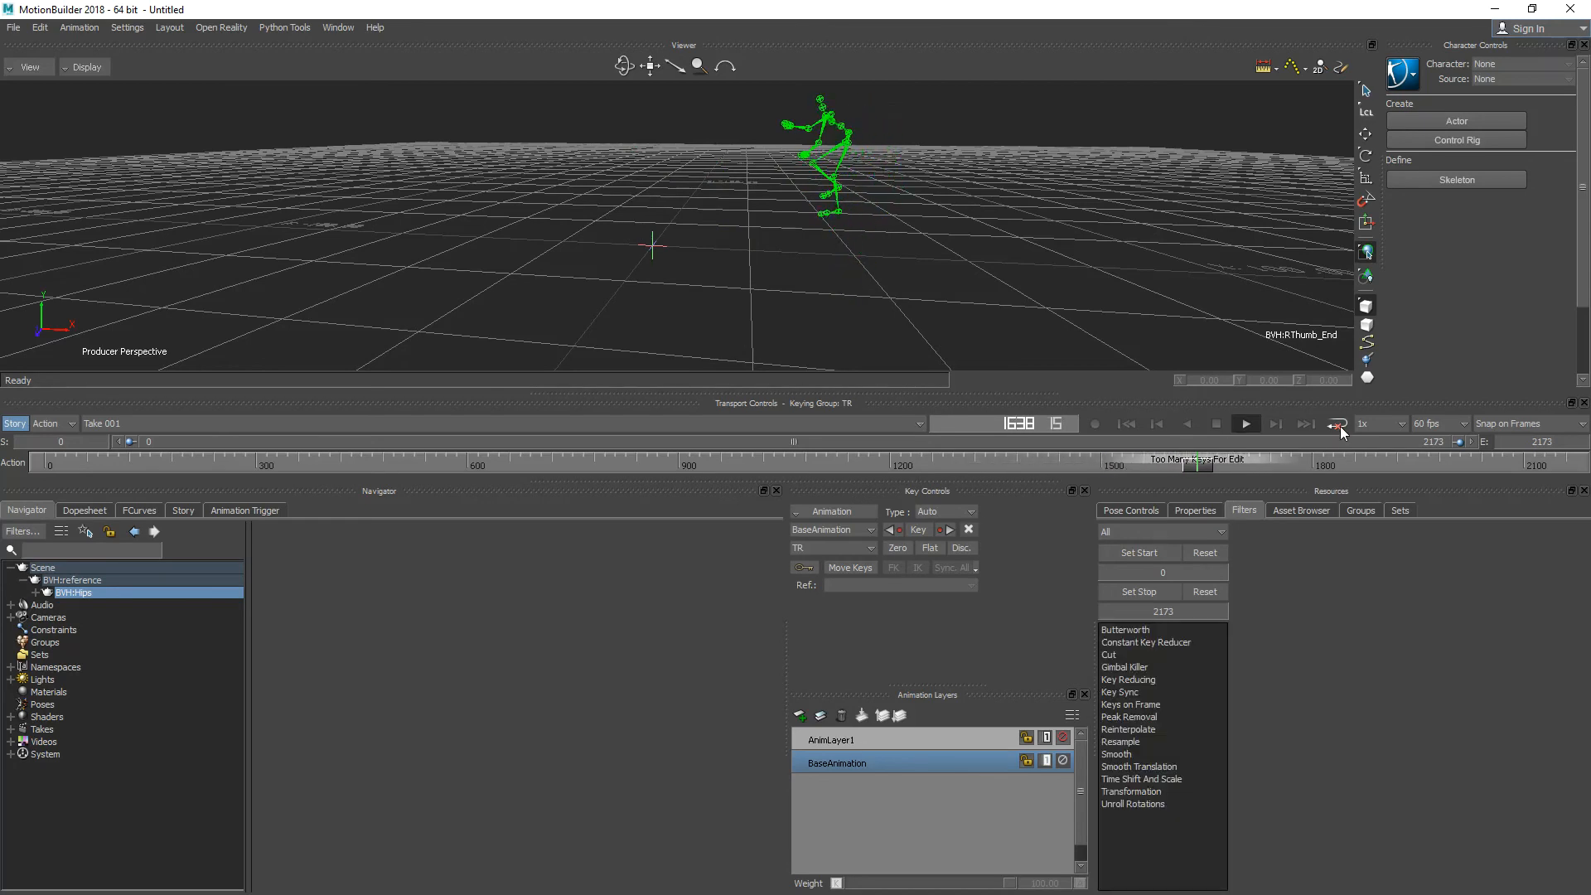
Replay the filtered motion from the start to examine the result, and return to the first frame
{"action": "left_click", "coordinate": [1216, 423]}
{"action": "left_click", "coordinate": [1127, 424]}
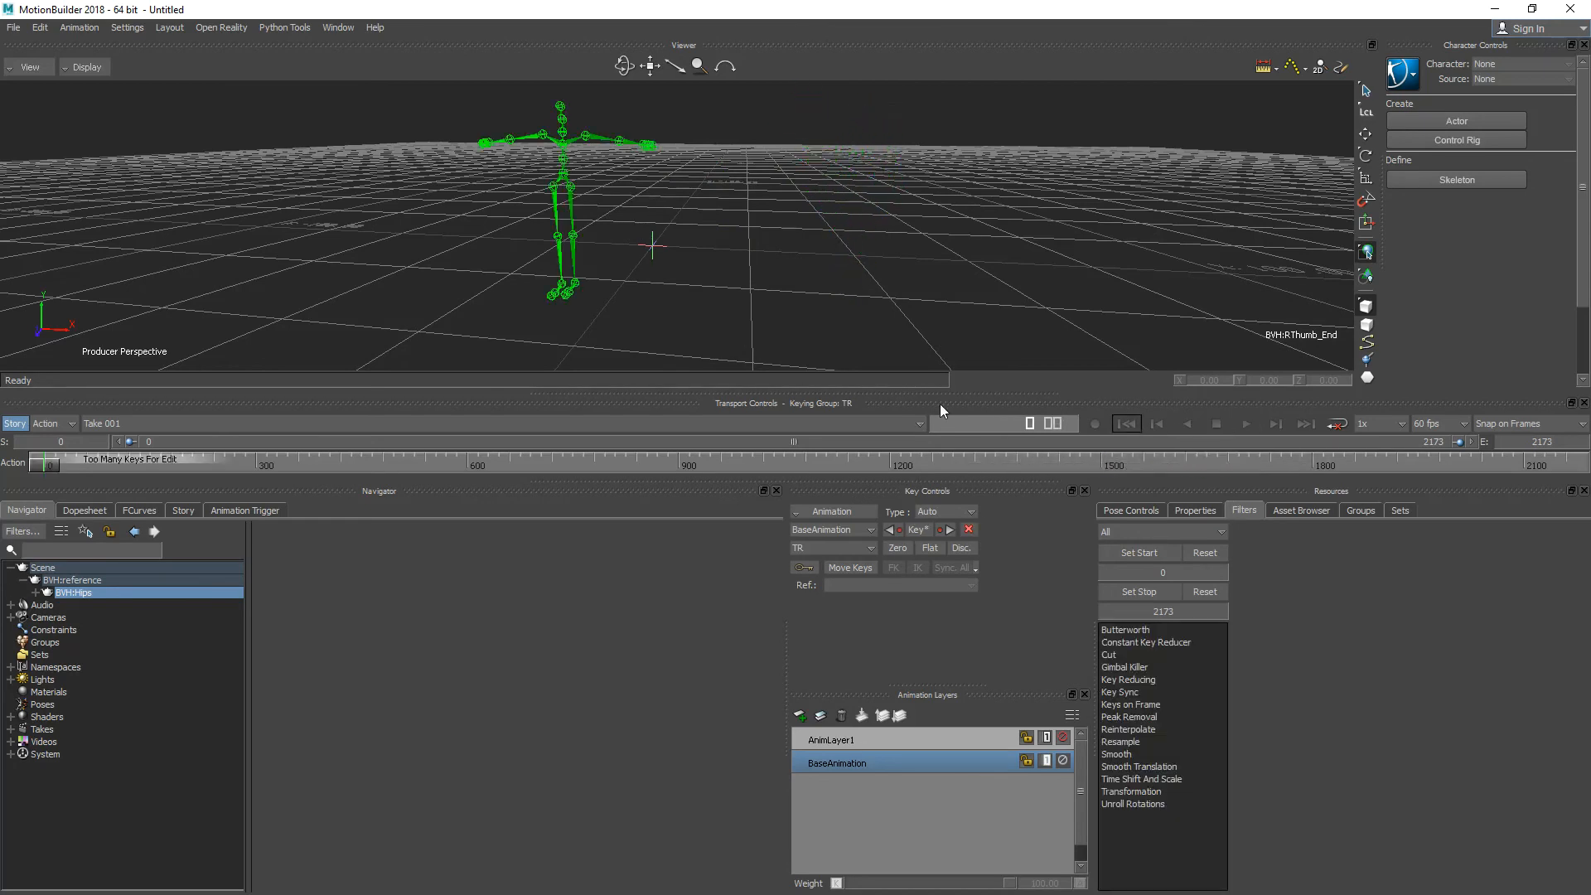
{"action": "left_click", "coordinate": [1246, 423]}
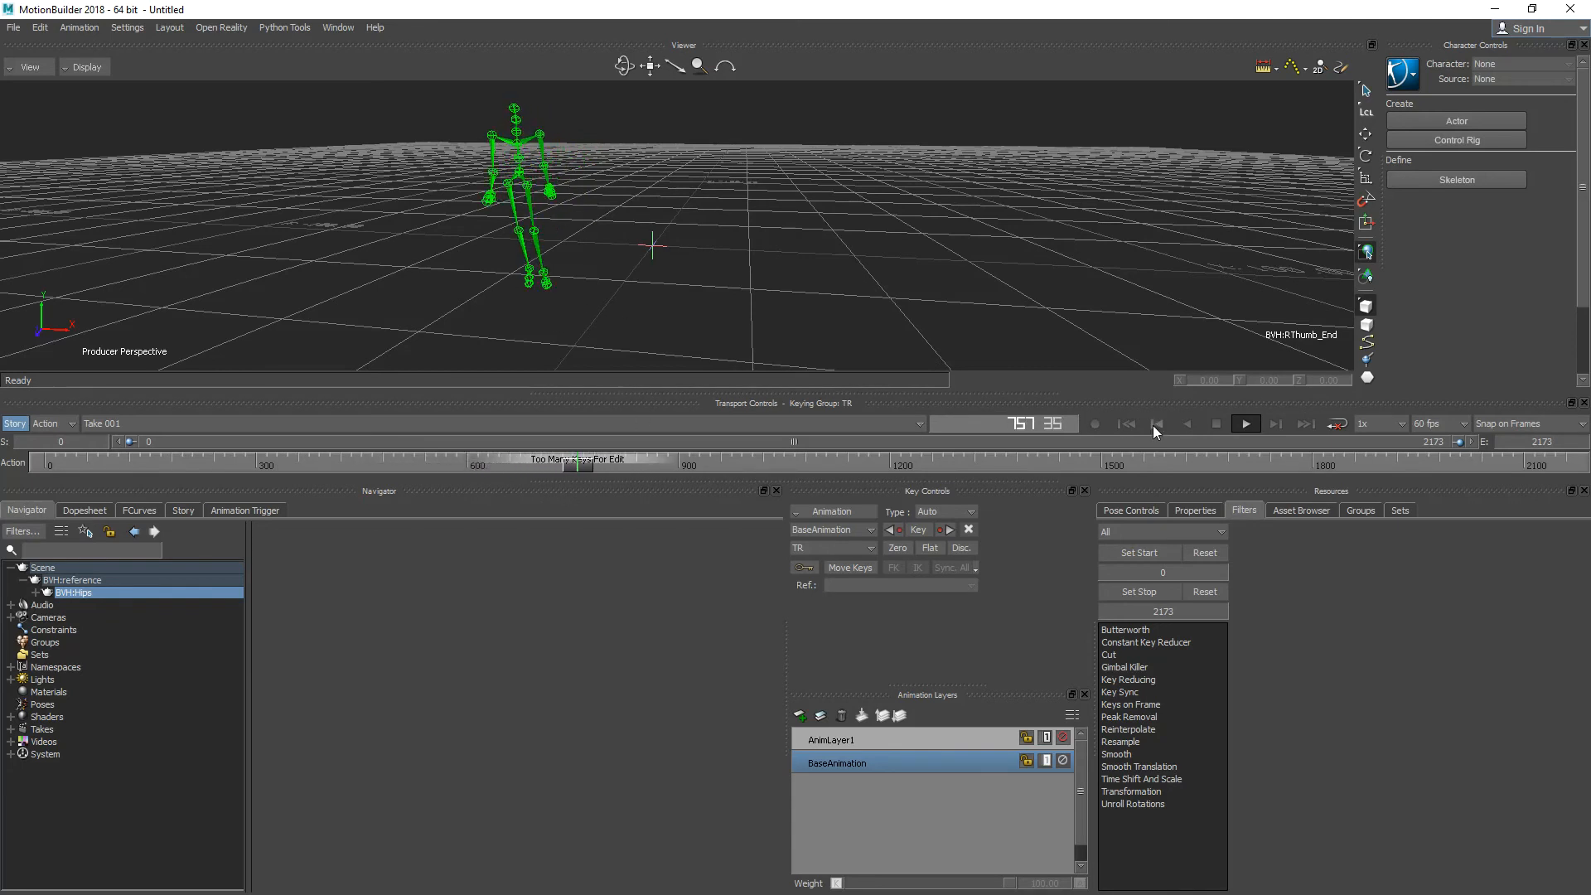
{"action": "left_click", "coordinate": [1211, 425]}
{"action": "left_click", "coordinate": [1127, 425]}
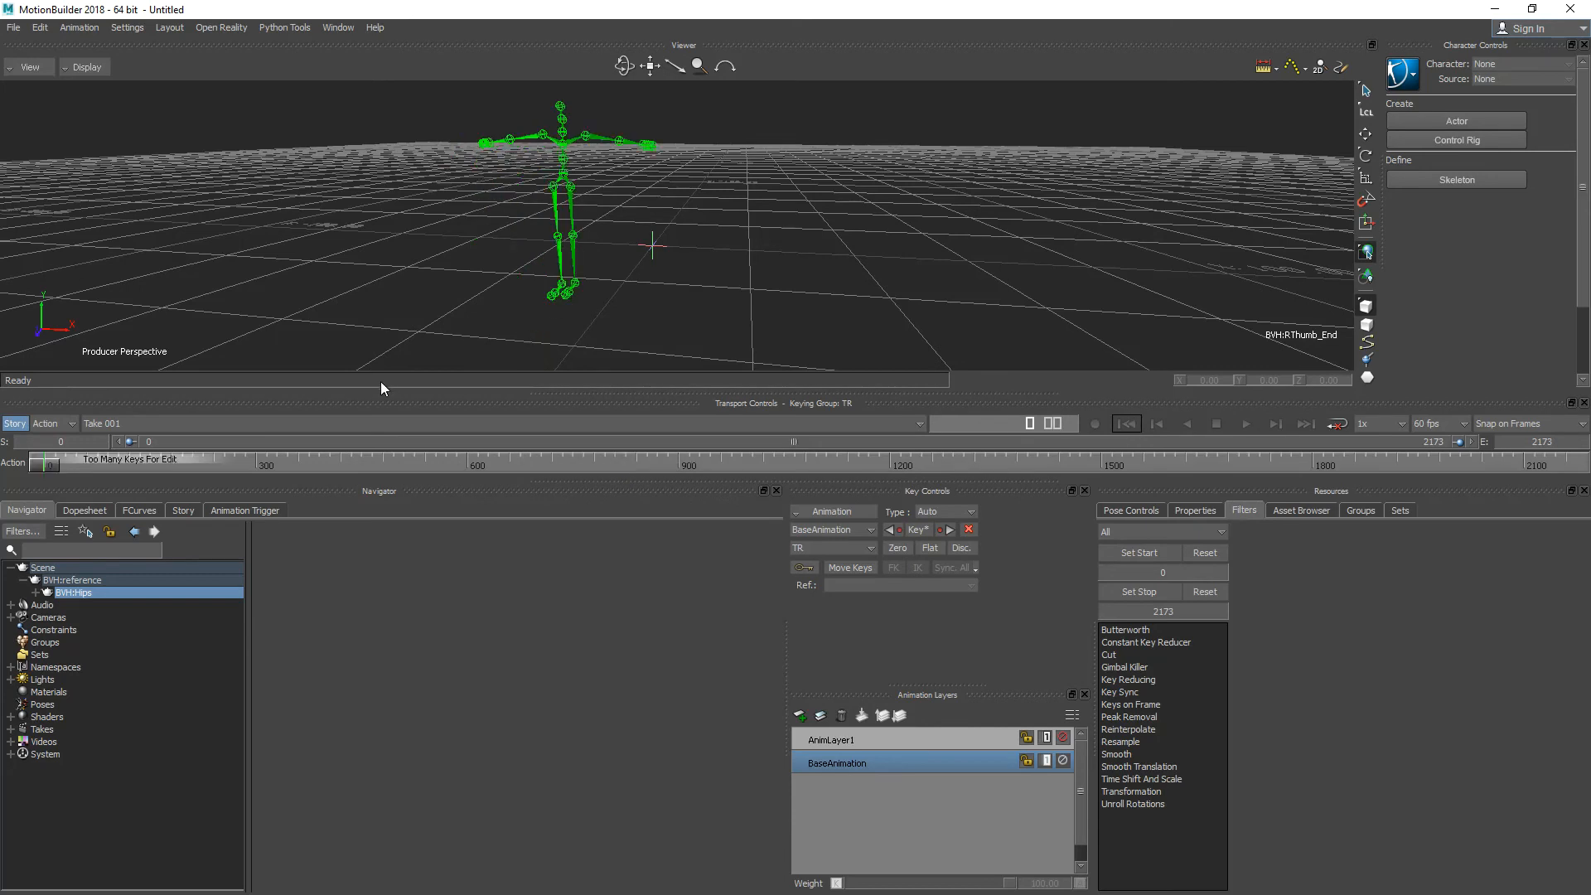
Create a new skeleton definition for a character
{"action": "left_click_drag", "start_coordinate": [617, 307], "coordinate": [658, 312], "text": "shift"}
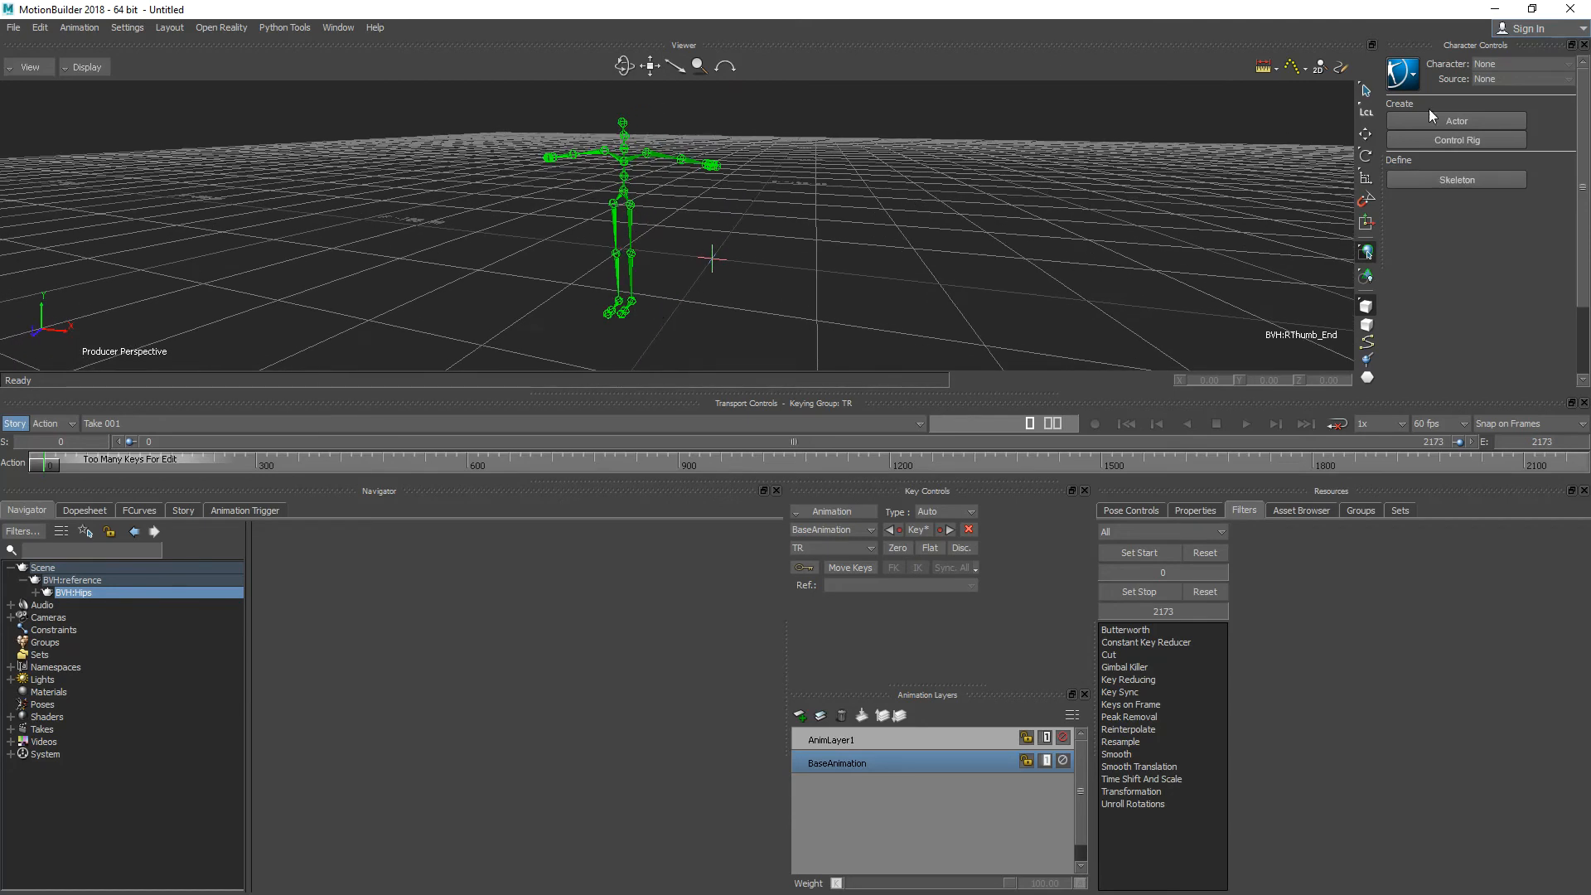
{"action": "left_click", "coordinate": [1454, 177]}
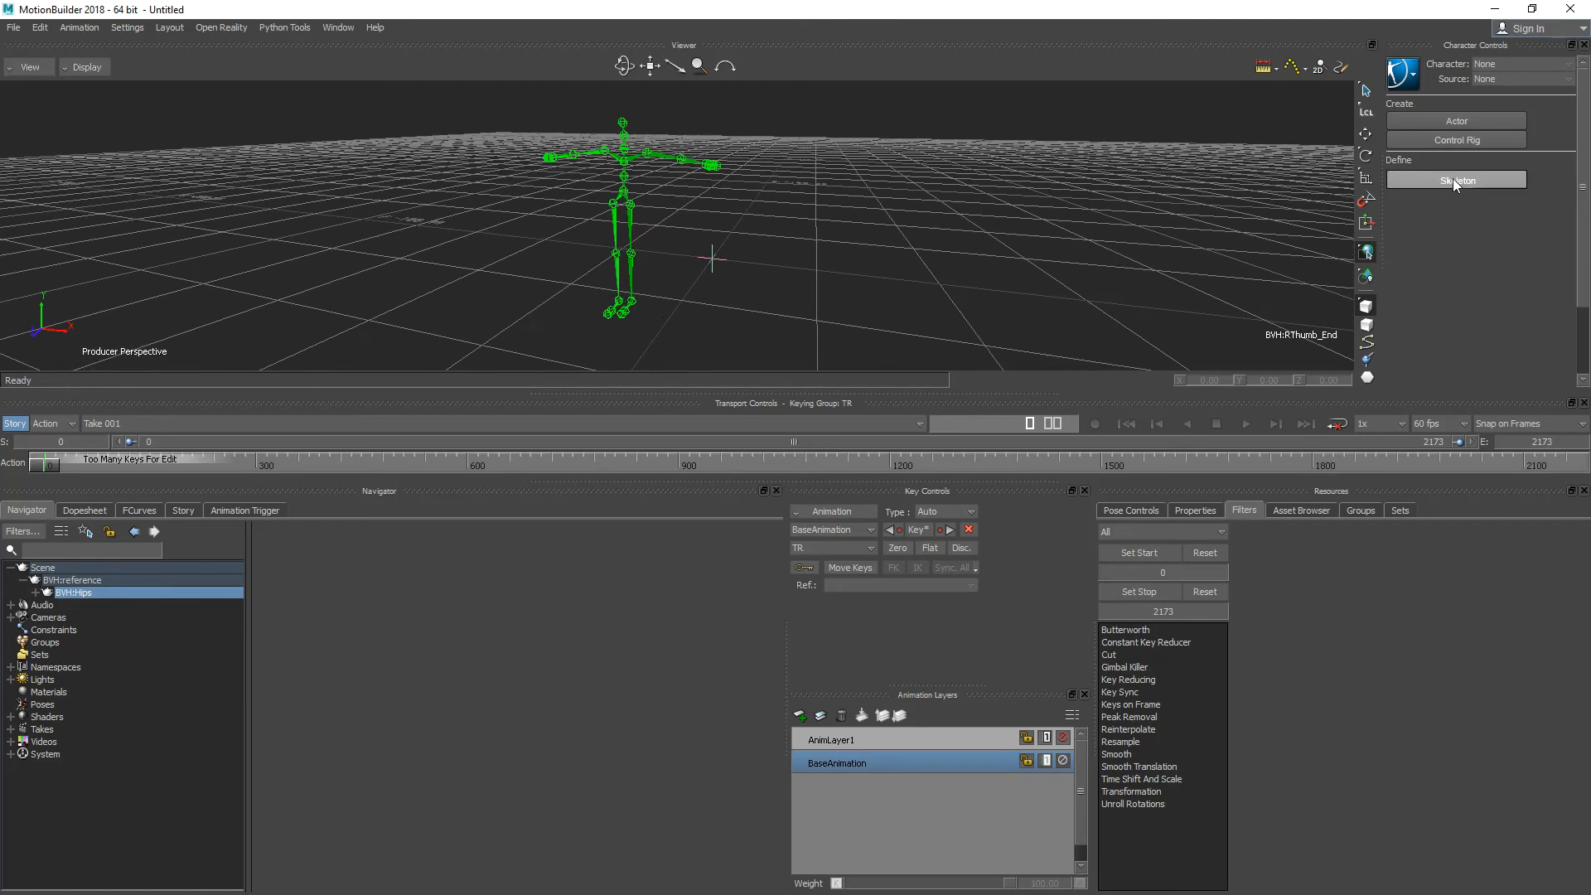
{"action": "left_click", "coordinate": [759, 497]}
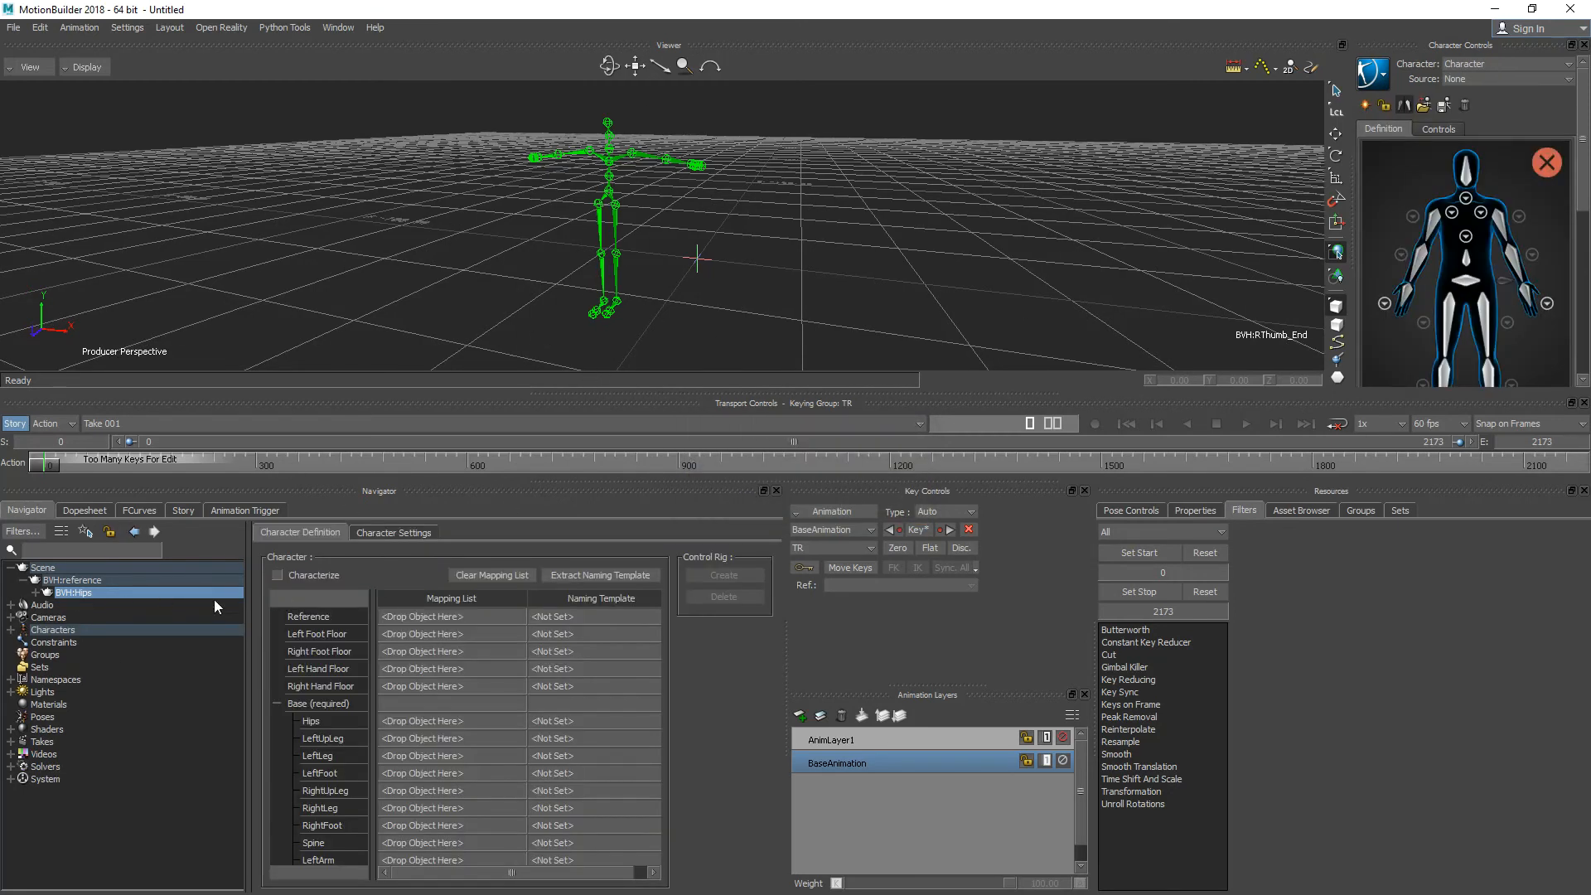
Select all branches of BVH:reference and map the node to the Reference slot of the character definition
{"action": "left_click", "coordinate": [86, 580]}
{"action": "right_click", "coordinate": [86, 579]}
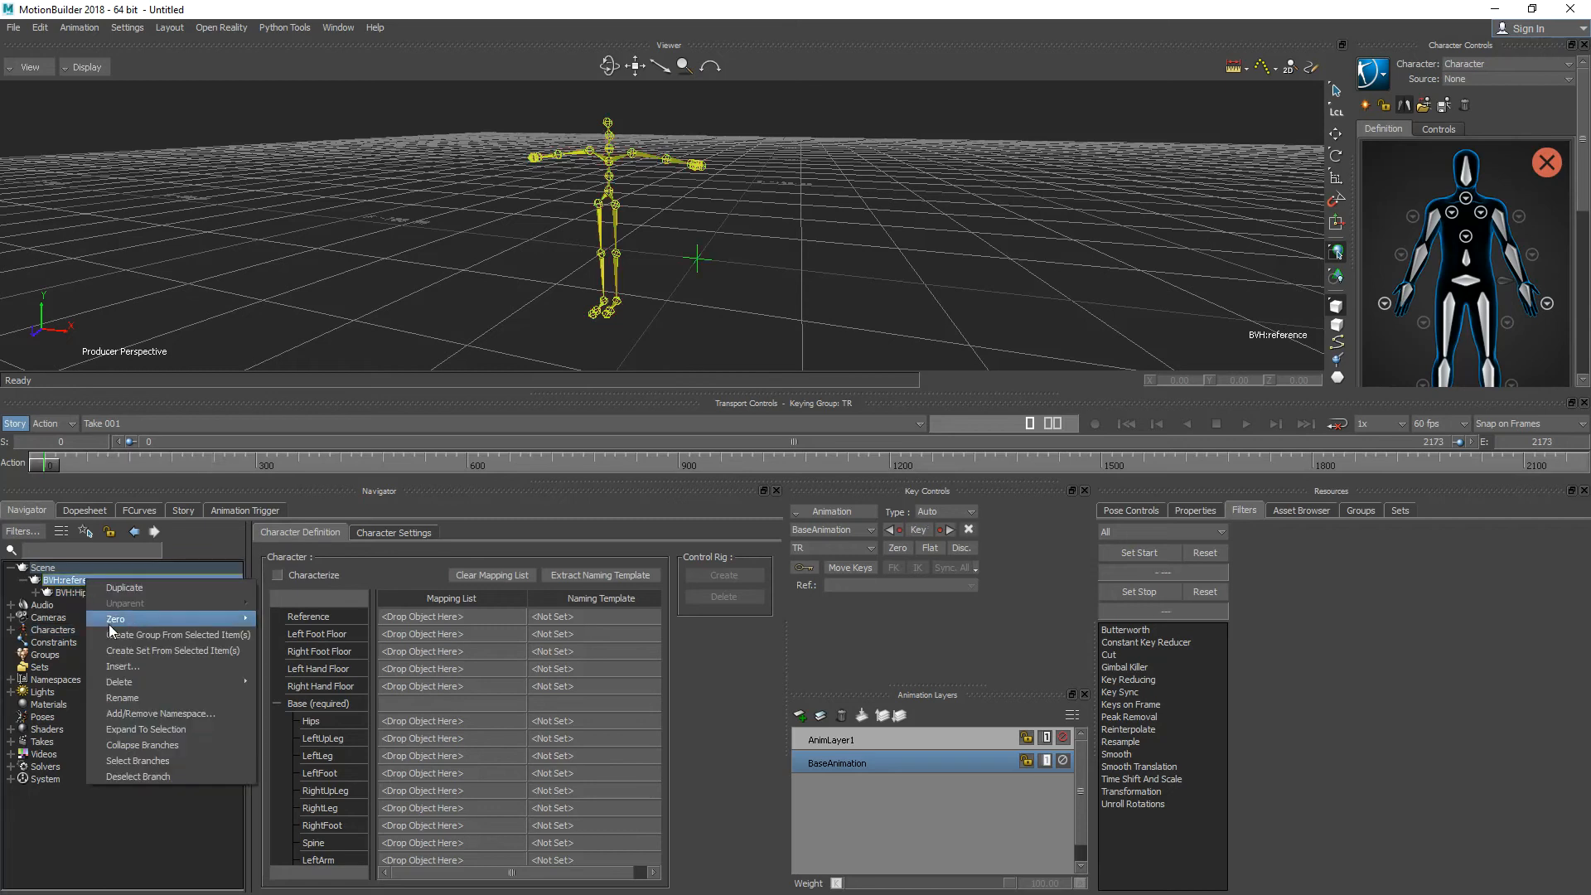
{"action": "left_click", "coordinate": [133, 762]}
{"action": "left_click_drag", "start_coordinate": [73, 580], "coordinate": [415, 618]}
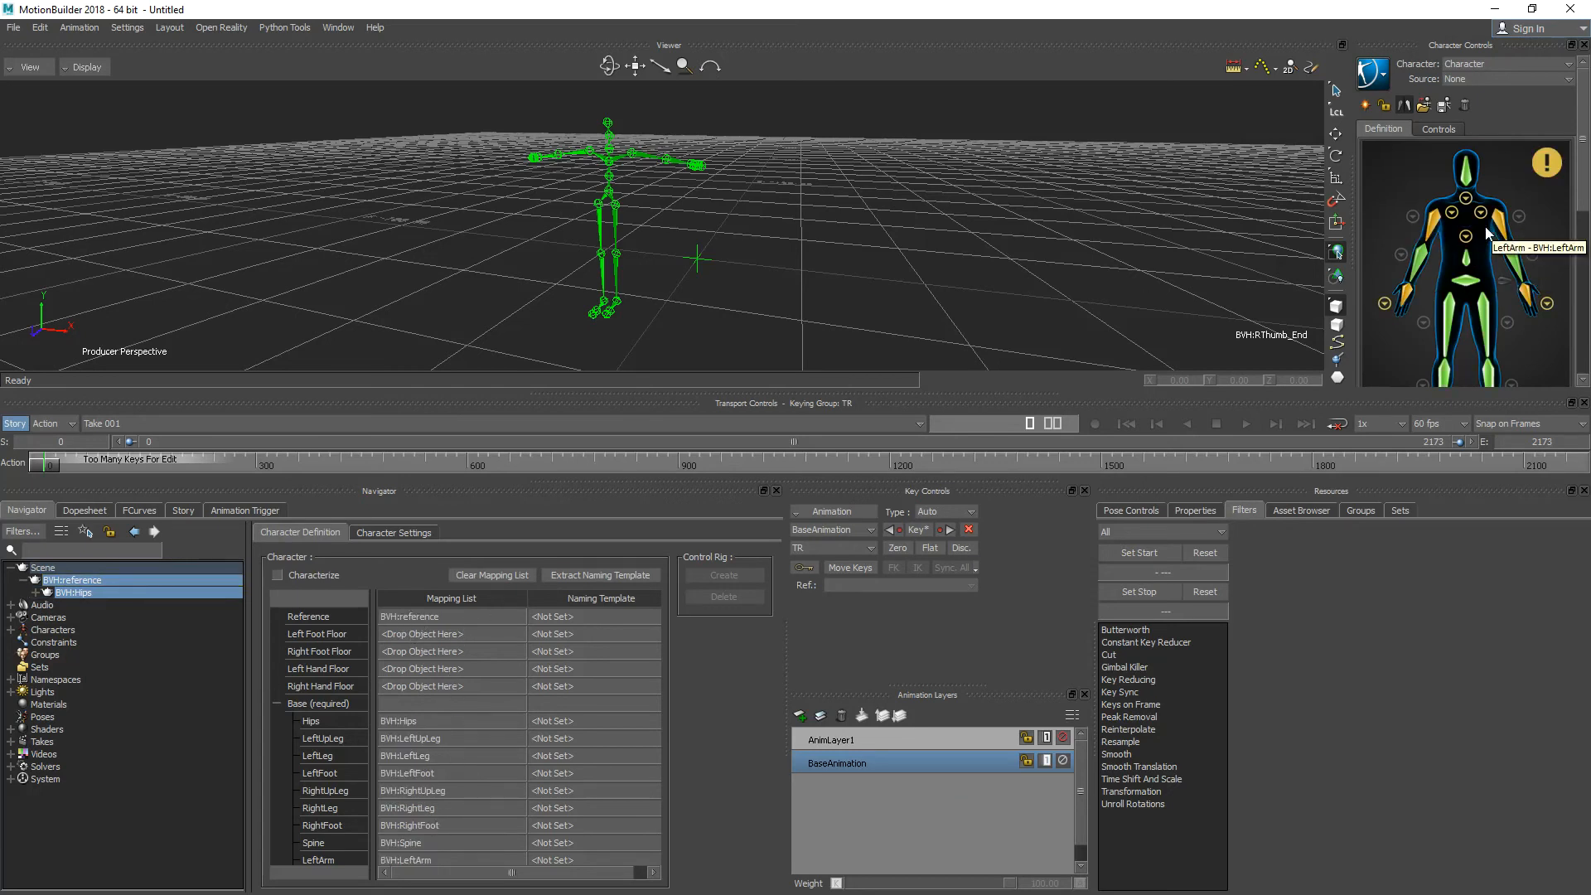
Expand the BVH:Hips hierarchy through BVH:LowerBack and BVH:Spine down to the shoulder joints
{"action": "left_click_drag", "start_coordinate": [623, 203], "coordinate": [658, 114], "text": "ctrl"}
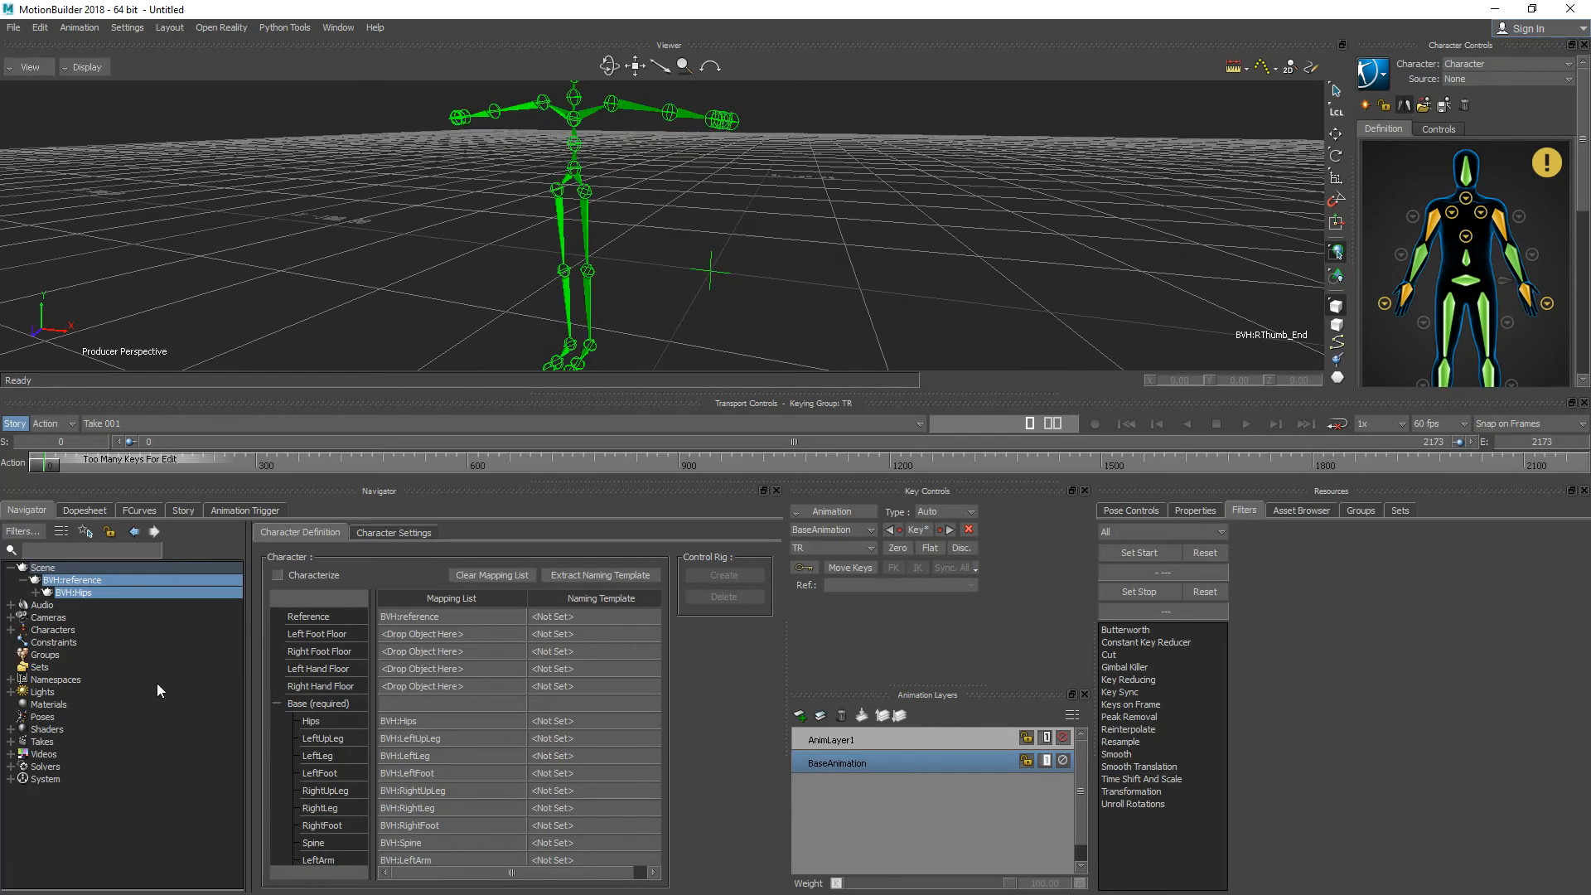
{"action": "left_click", "coordinate": [82, 593]}
{"action": "left_click", "coordinate": [36, 593]}
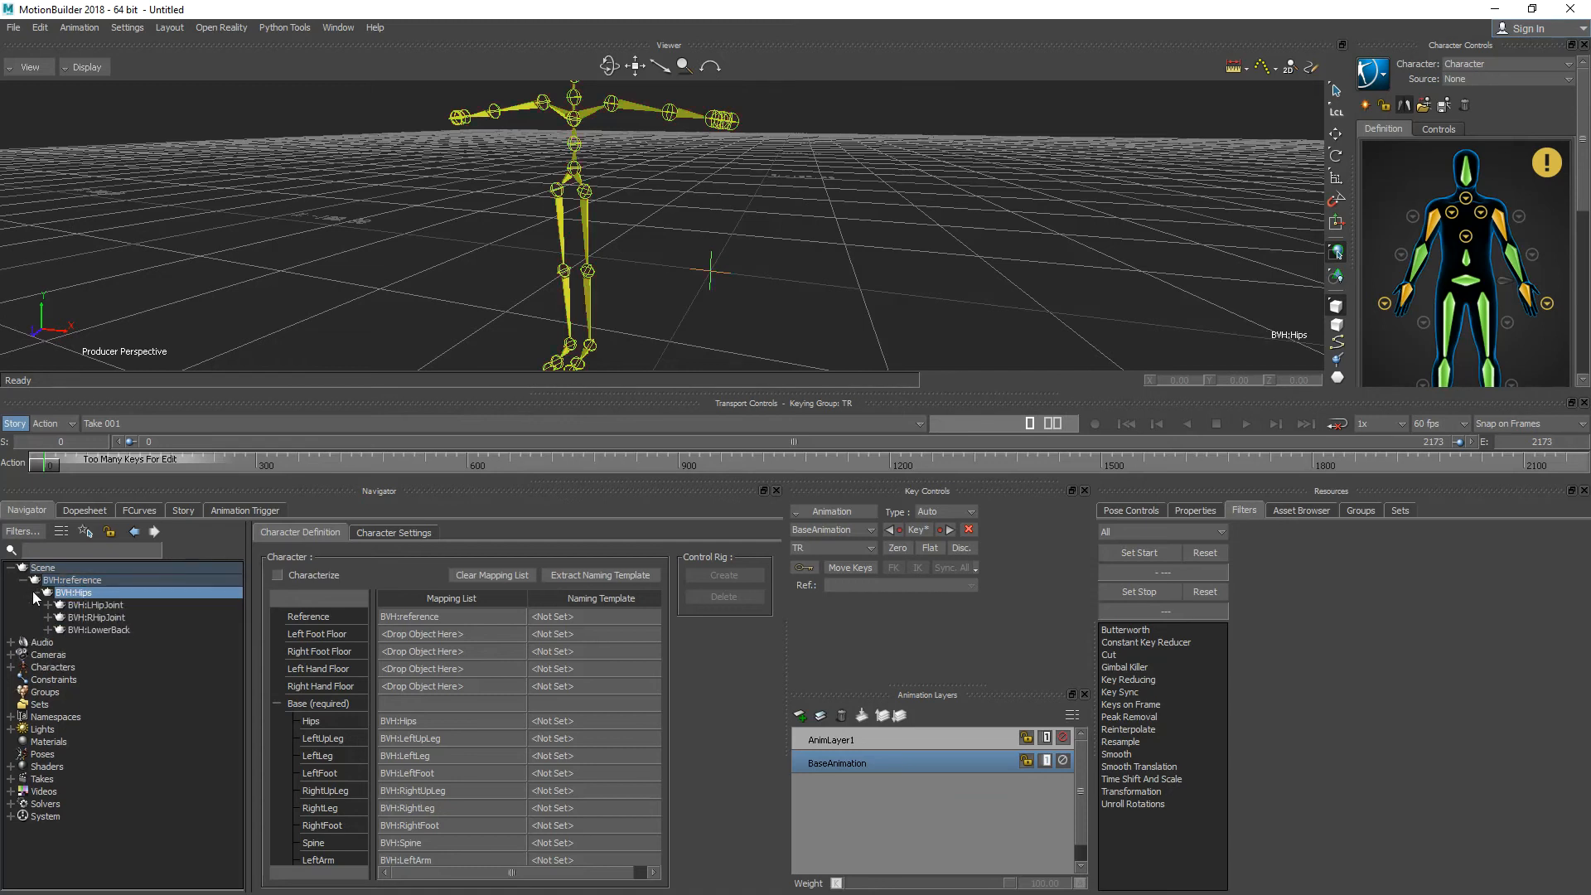
{"action": "left_click", "coordinate": [49, 631]}
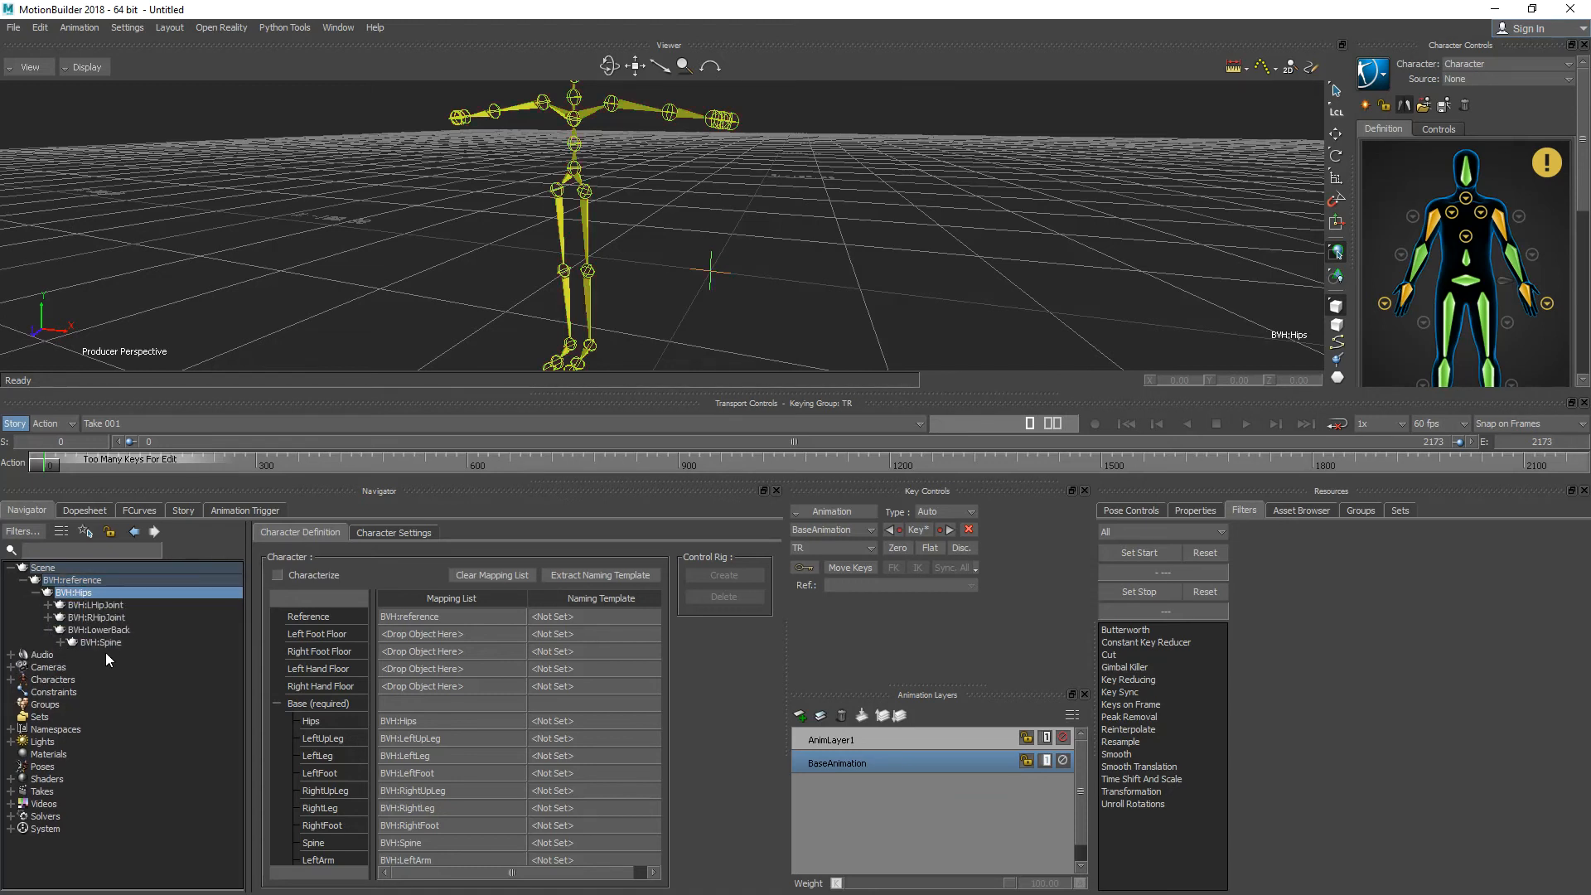
{"action": "left_click", "coordinate": [60, 642]}
{"action": "left_click", "coordinate": [73, 654]}
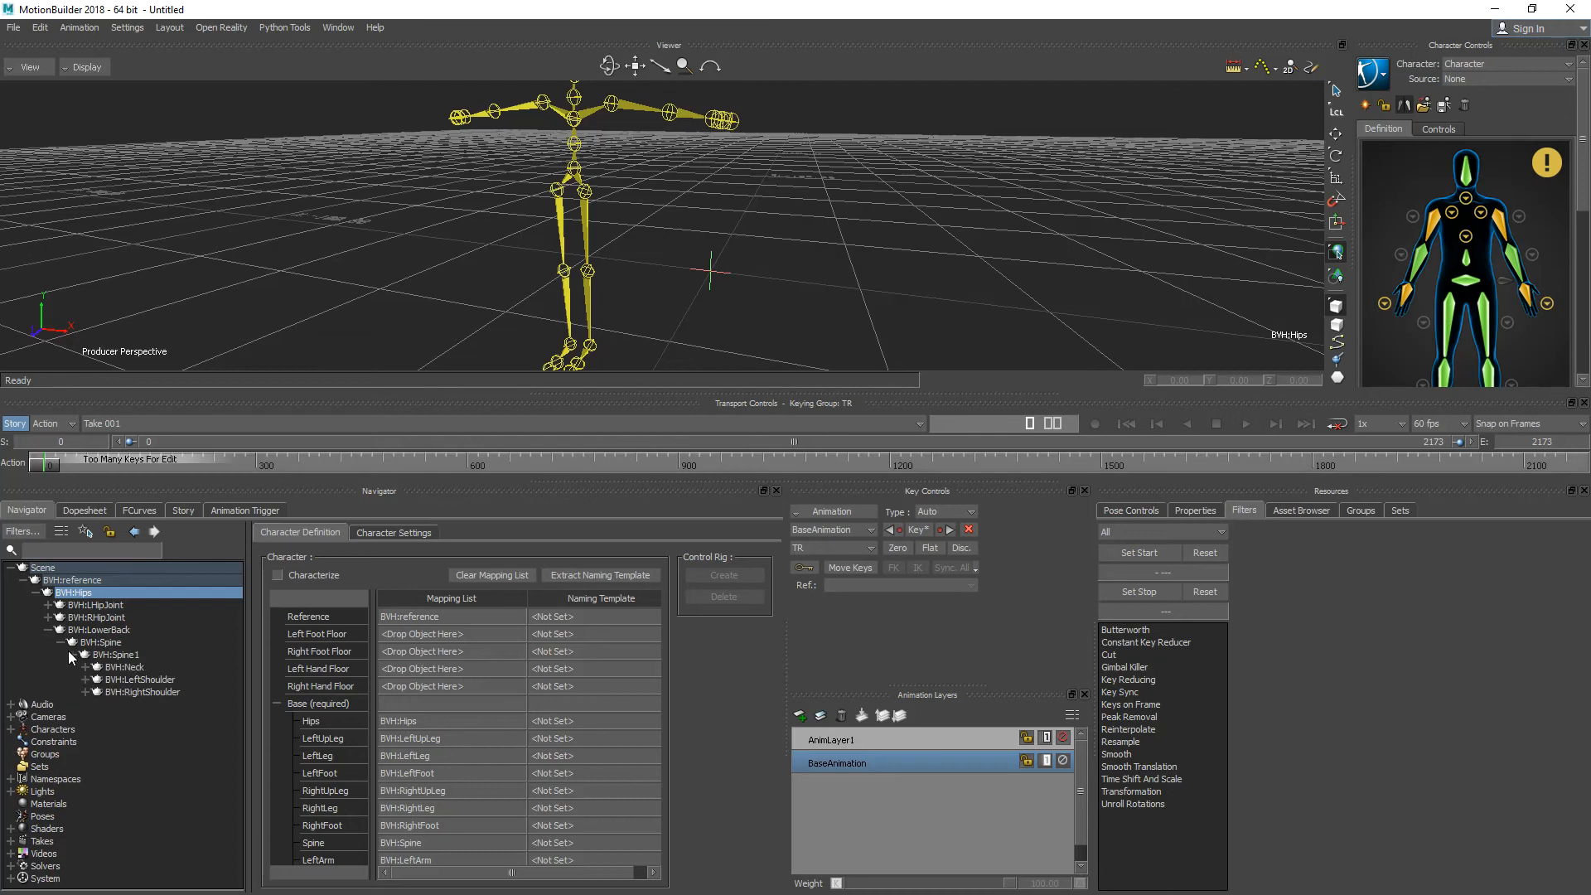
Select the BVH:LeftShoulder and BVH:RightShoulder branches and zero their rotations to straighten both arms into a T-pose
{"action": "left_click", "coordinate": [143, 692]}
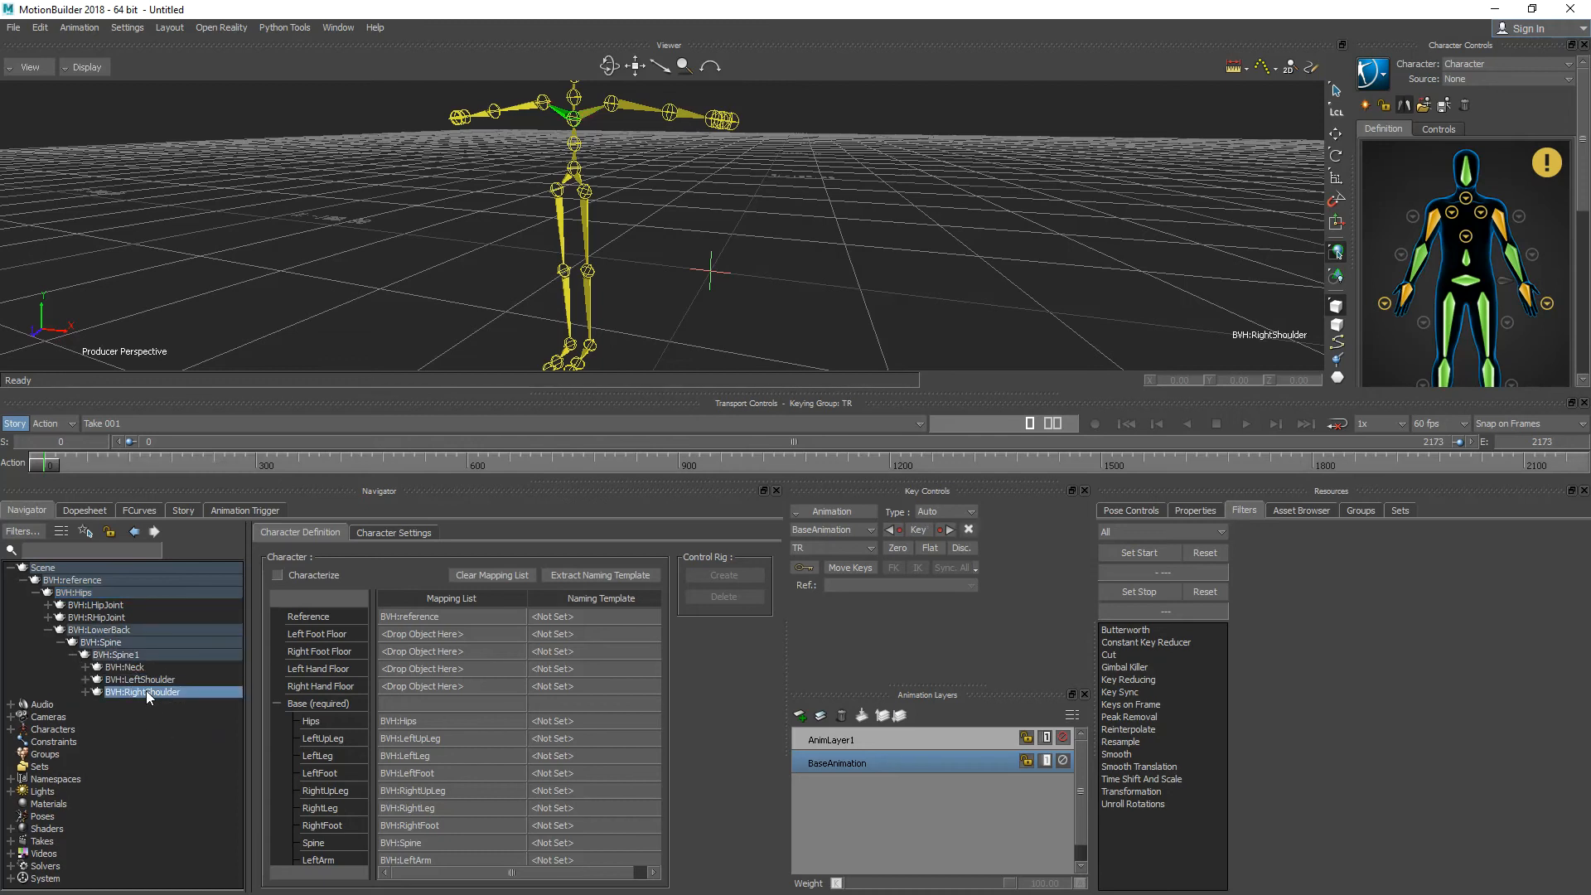
{"action": "left_click", "coordinate": [147, 680]}
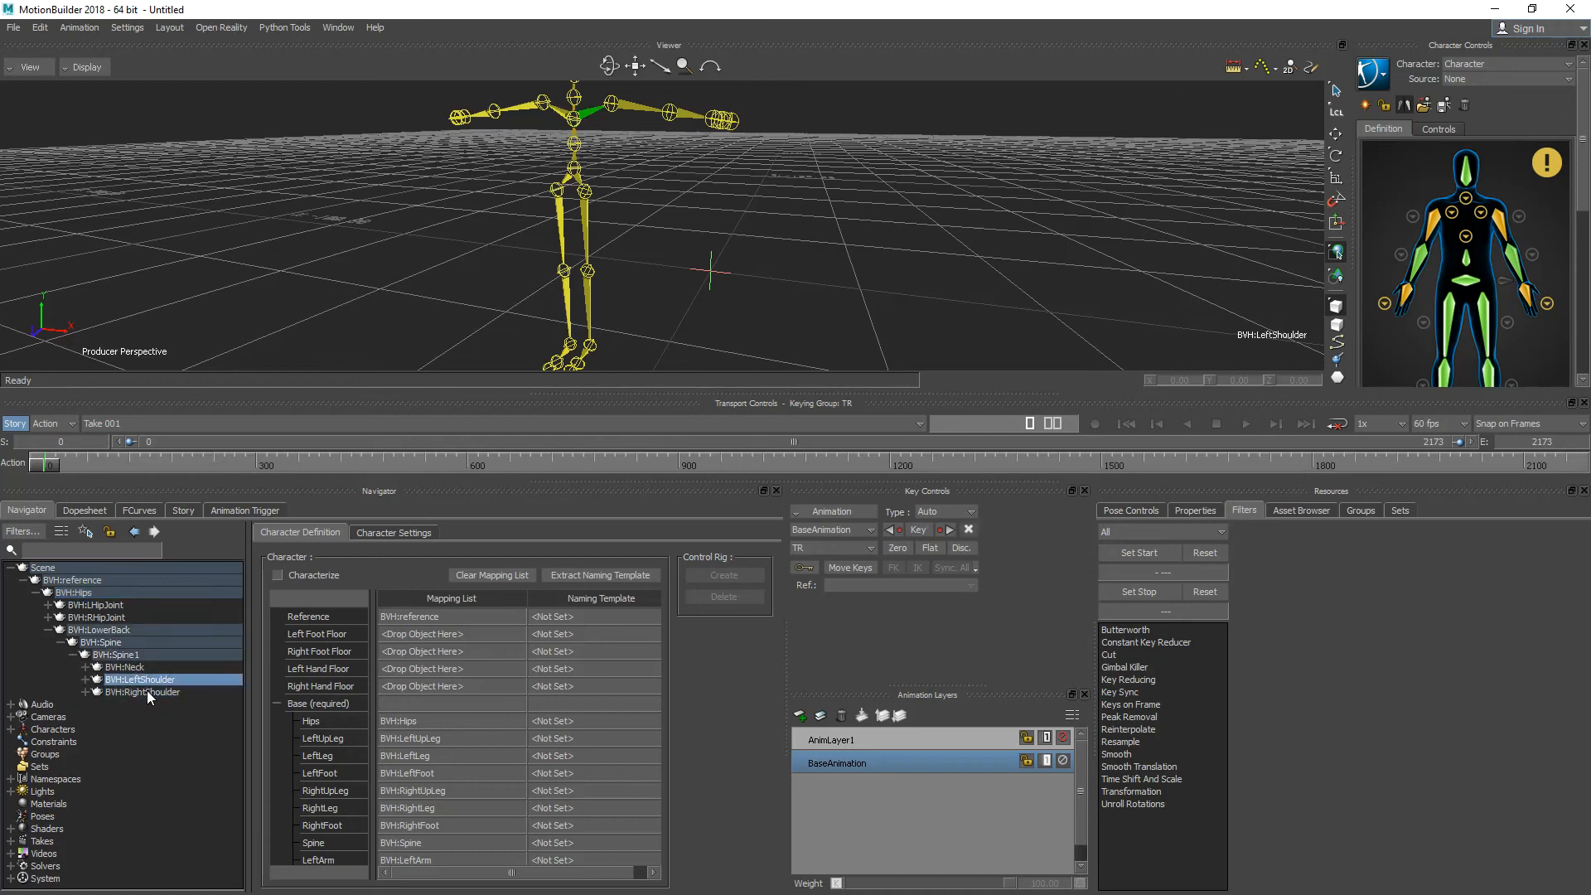
{"action": "left_click", "coordinate": [147, 691], "text": "ctrl"}
{"action": "right_click", "coordinate": [146, 691]}
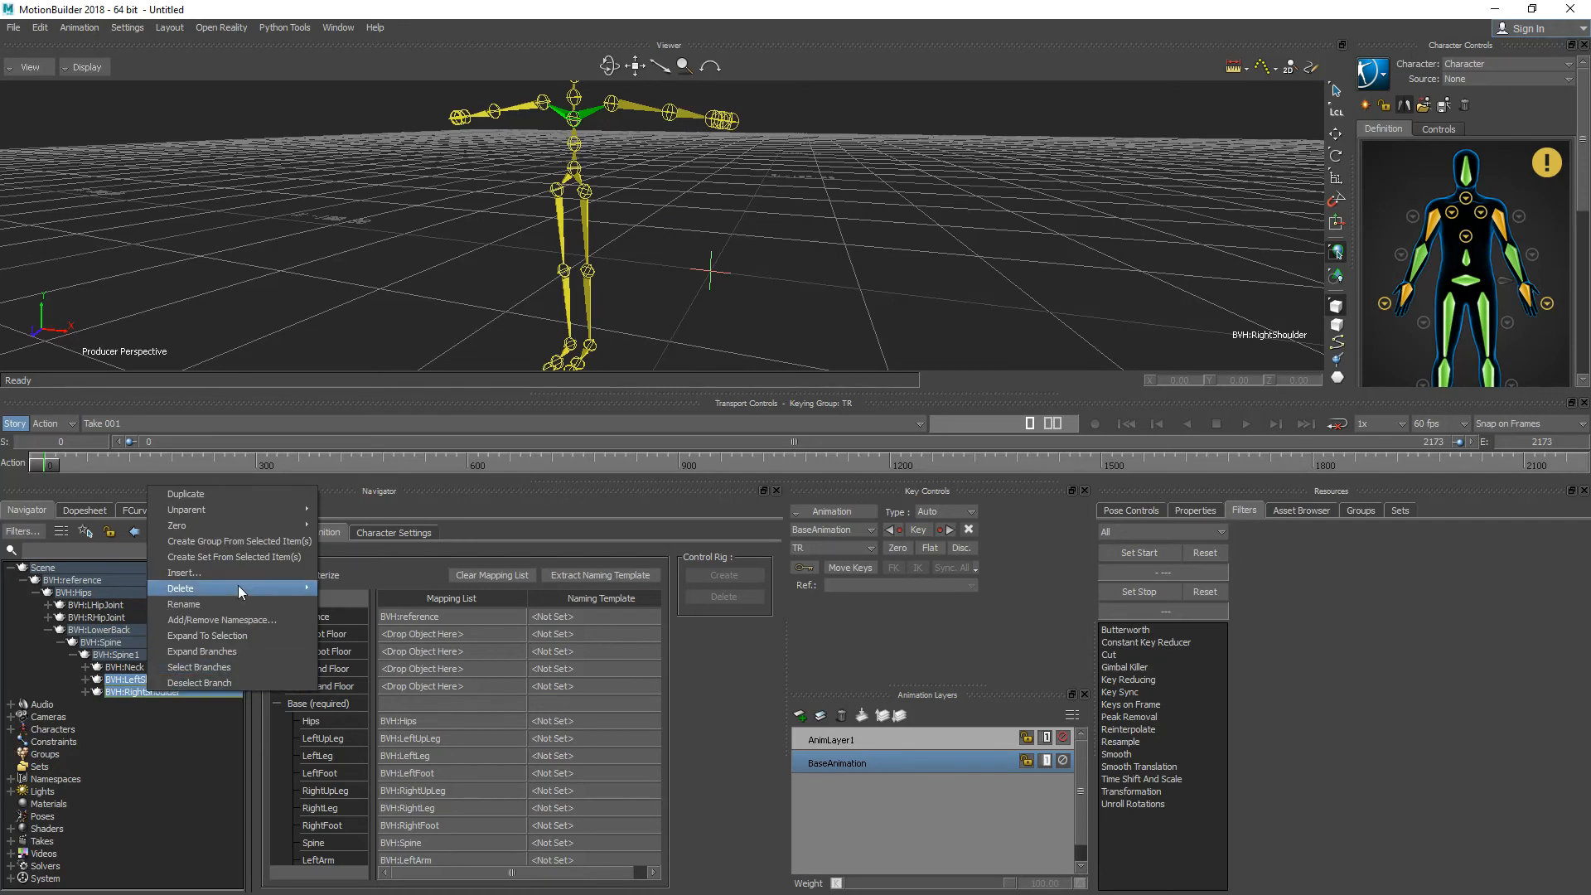
{"action": "left_click", "coordinate": [221, 670]}
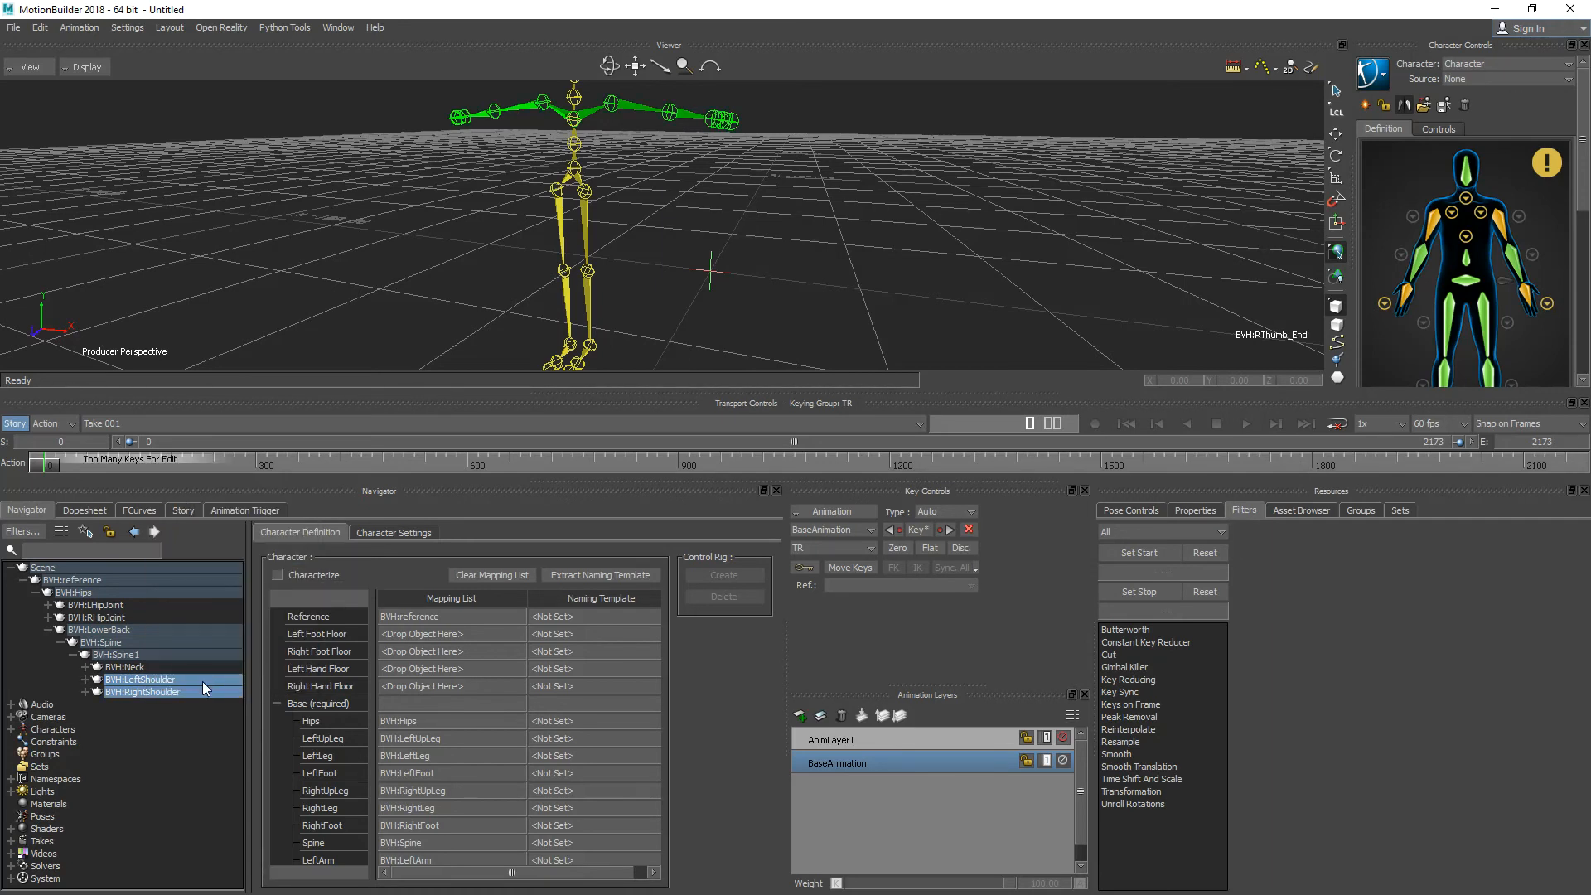
{"action": "right_click", "coordinate": [202, 681]}
{"action": "mouse_move", "coordinate": [237, 721]}
{"action": "left_click", "coordinate": [445, 771]}
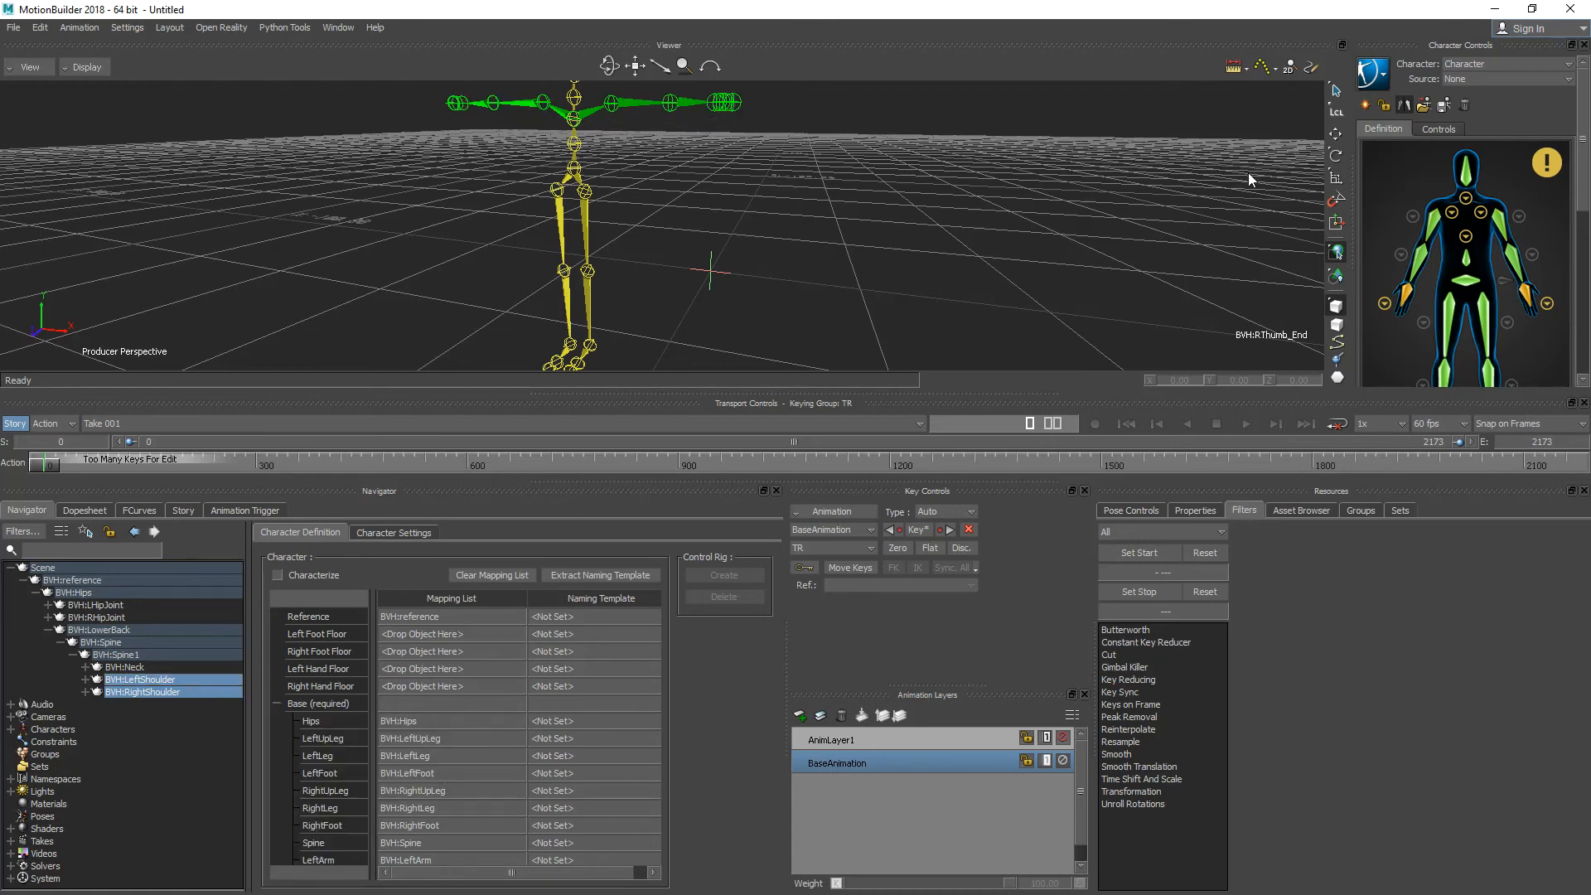
Lock the character definition as a Biped, check the T-pose, and return to the definition view
{"action": "left_click", "coordinate": [1384, 105]}
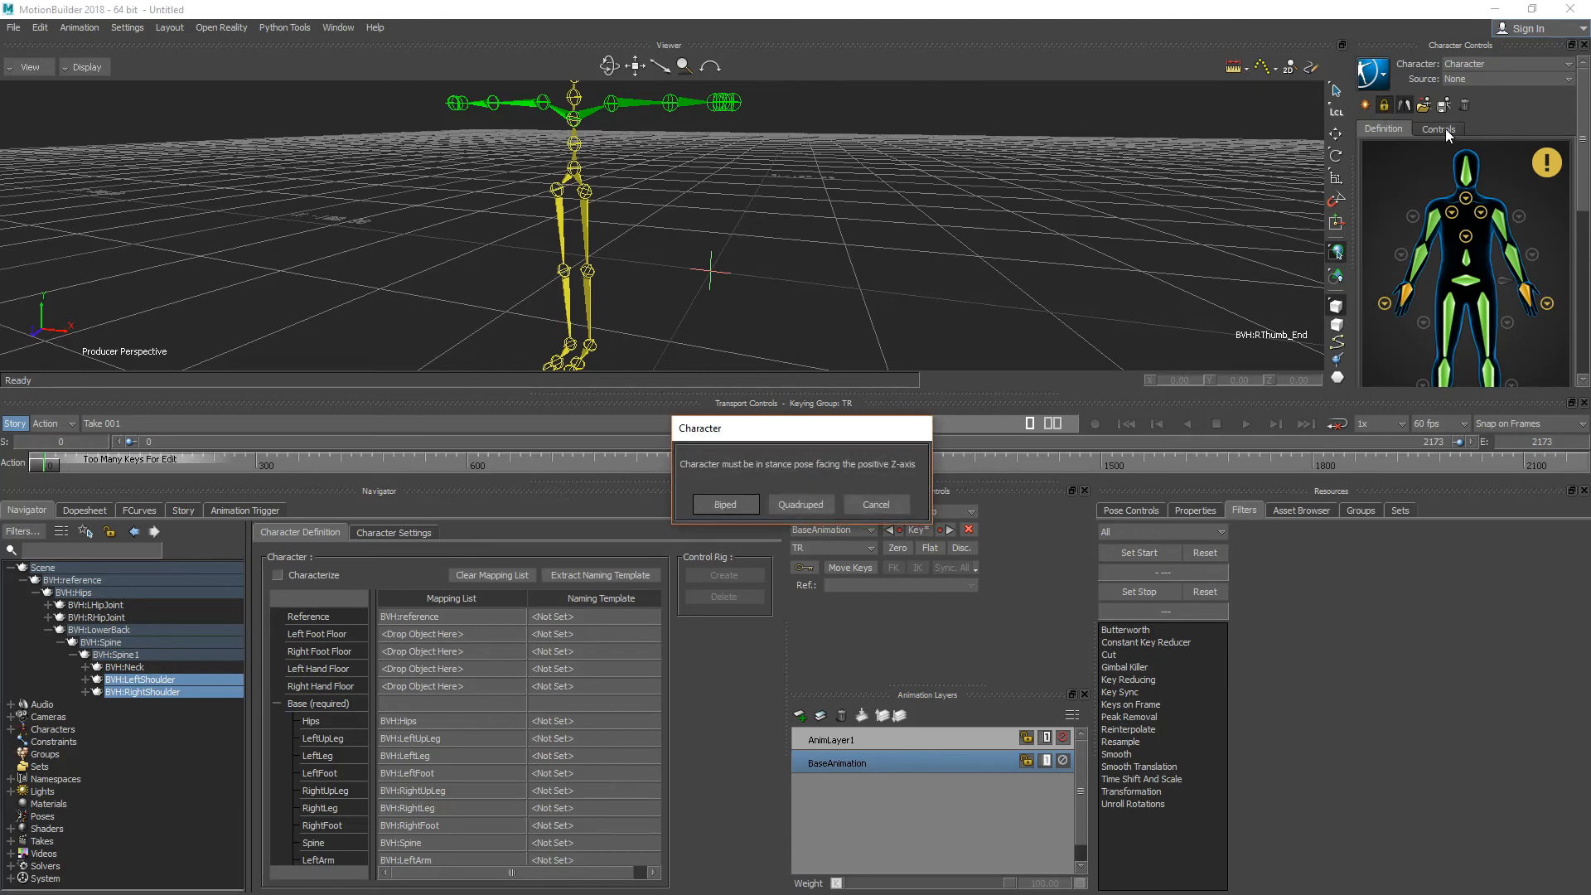
{"action": "left_click", "coordinate": [723, 504]}
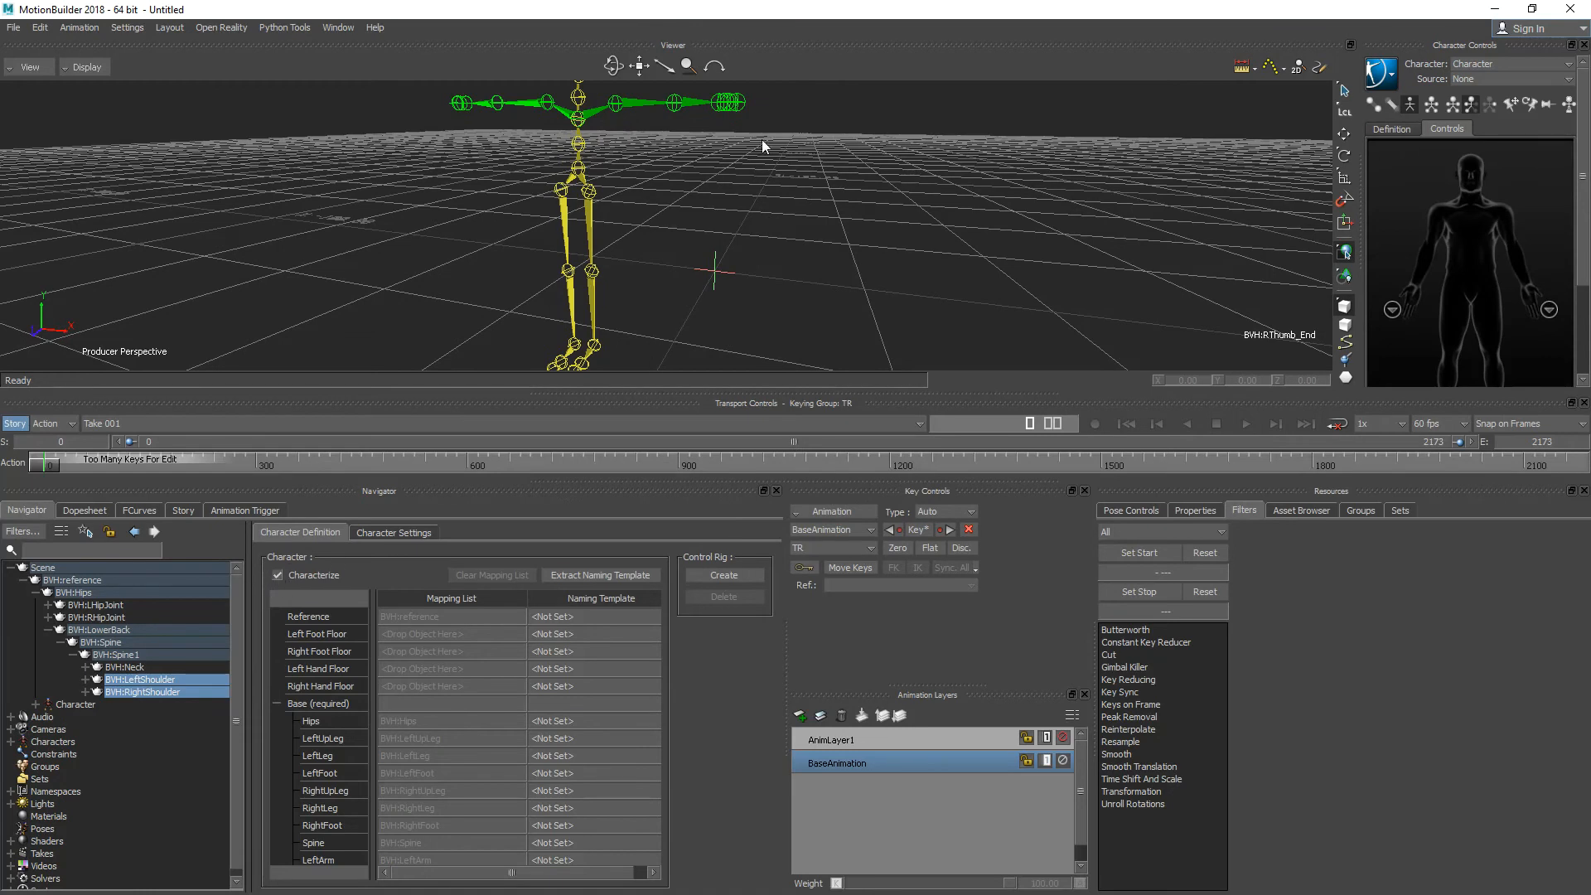
{"action": "scroll", "coordinate": [599, 218], "scroll_direction": "down", "scroll_amount": 2}
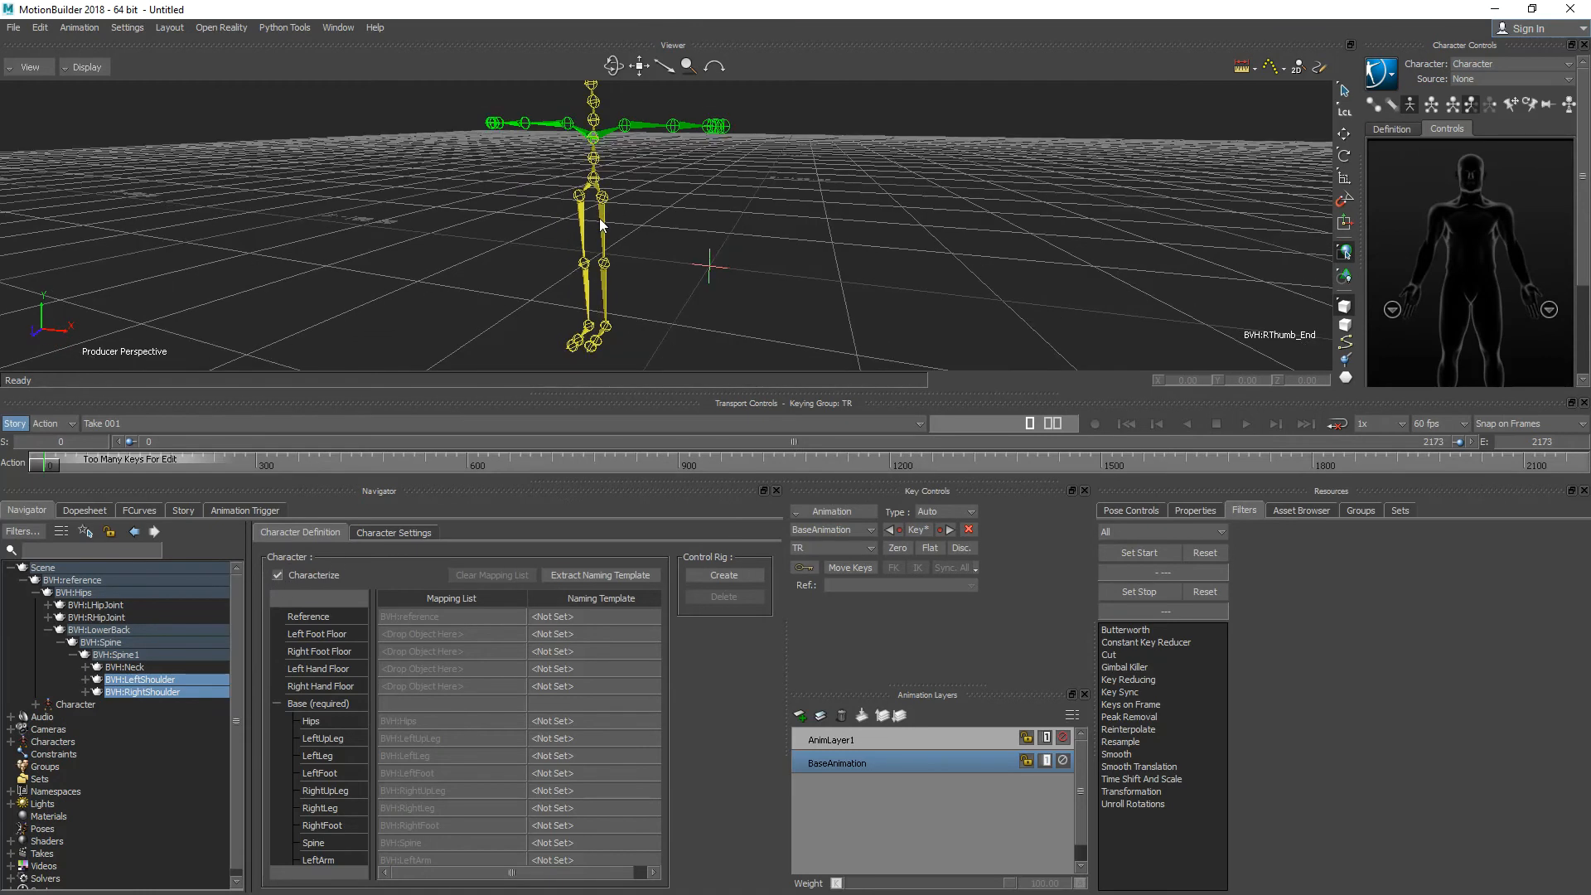
{"action": "left_click", "coordinate": [1403, 128]}
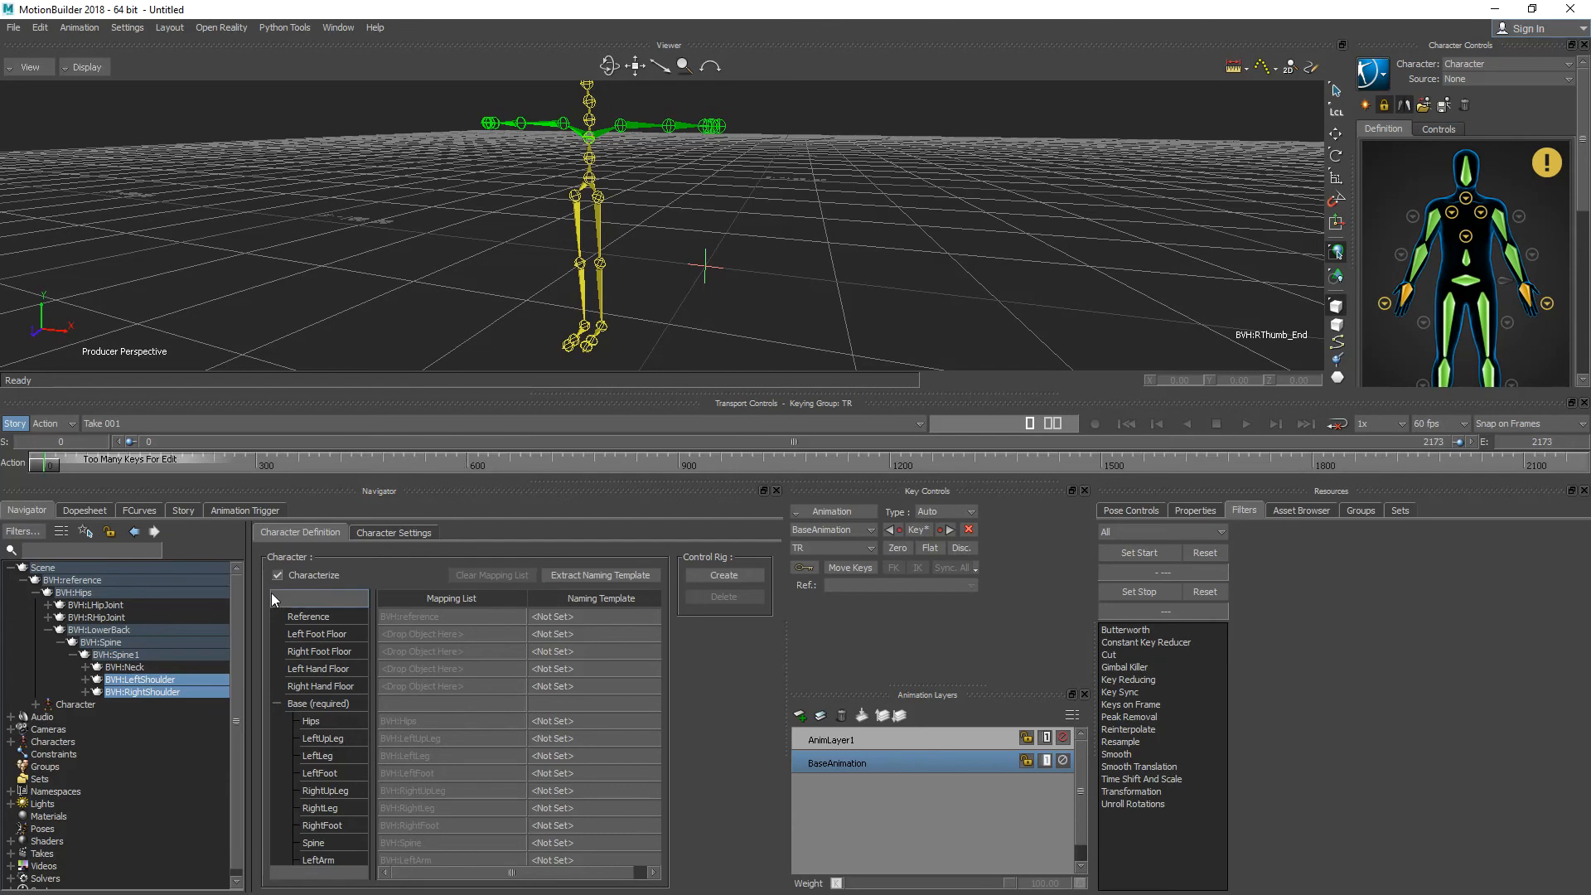
Rename the new character under Characters as LadderData
{"action": "left_click", "coordinate": [11, 742]}
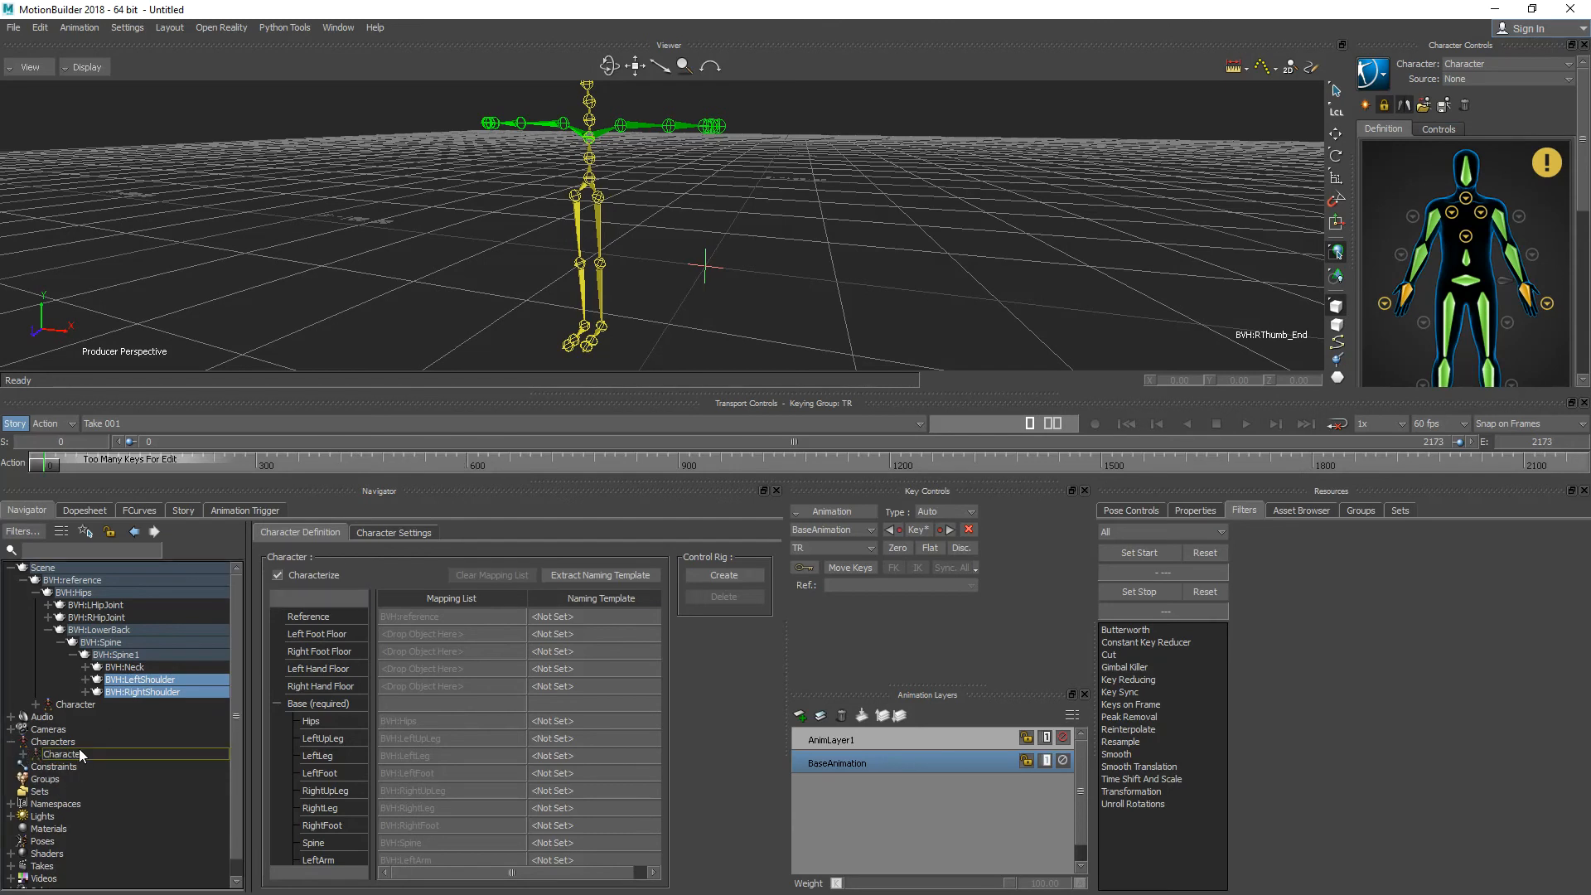
{"action": "left_click", "coordinate": [70, 755]}
{"action": "right_click", "coordinate": [70, 763]}
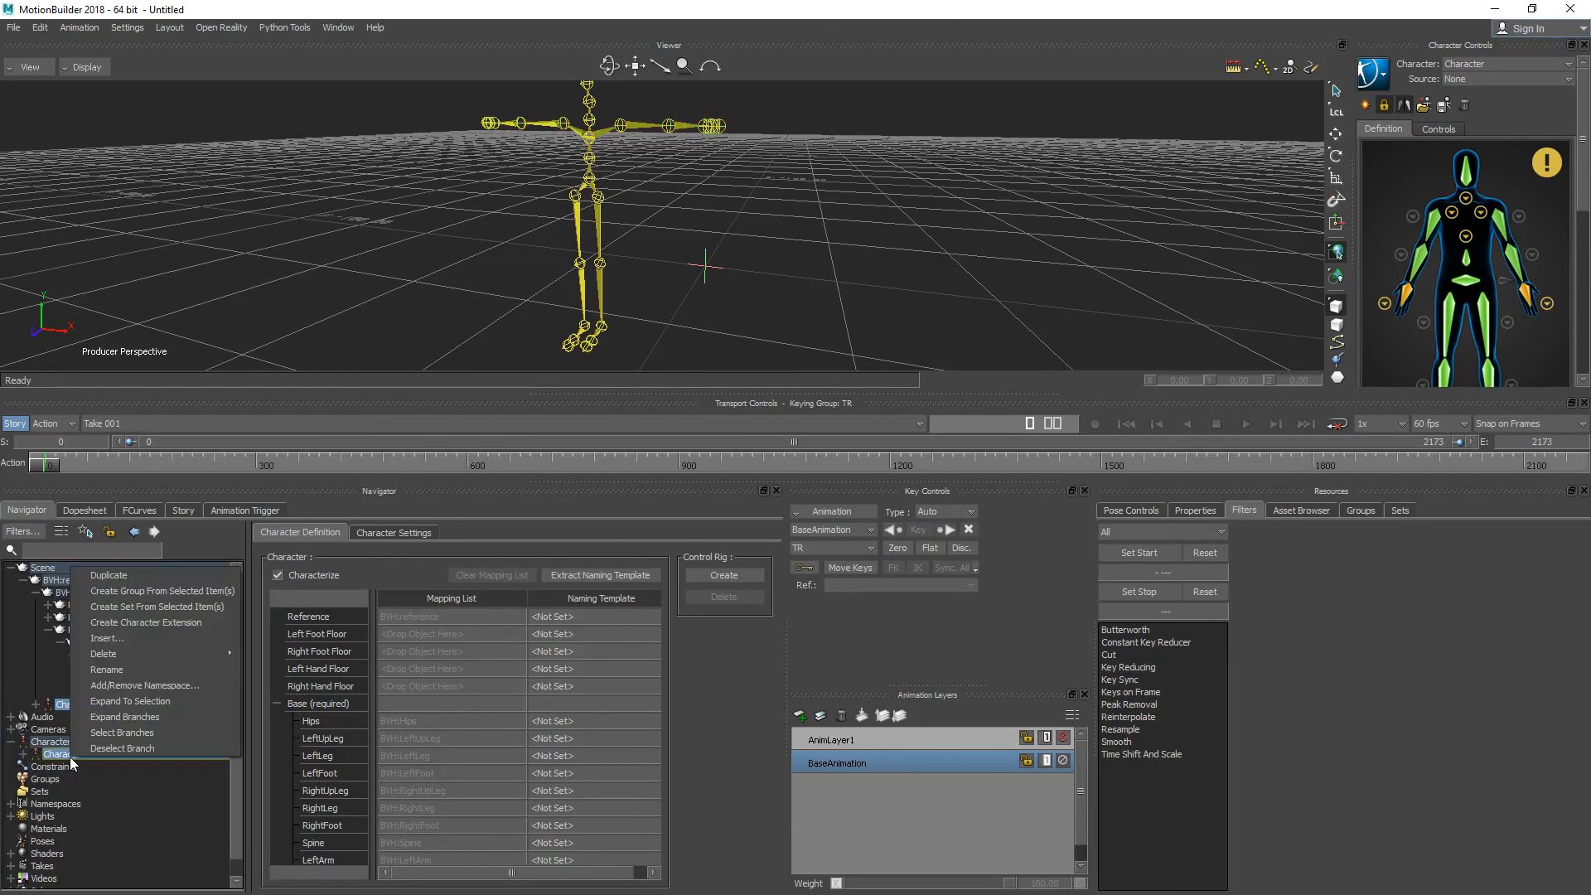
{"action": "left_click", "coordinate": [128, 702]}
{"action": "type", "text": "LadderData"}
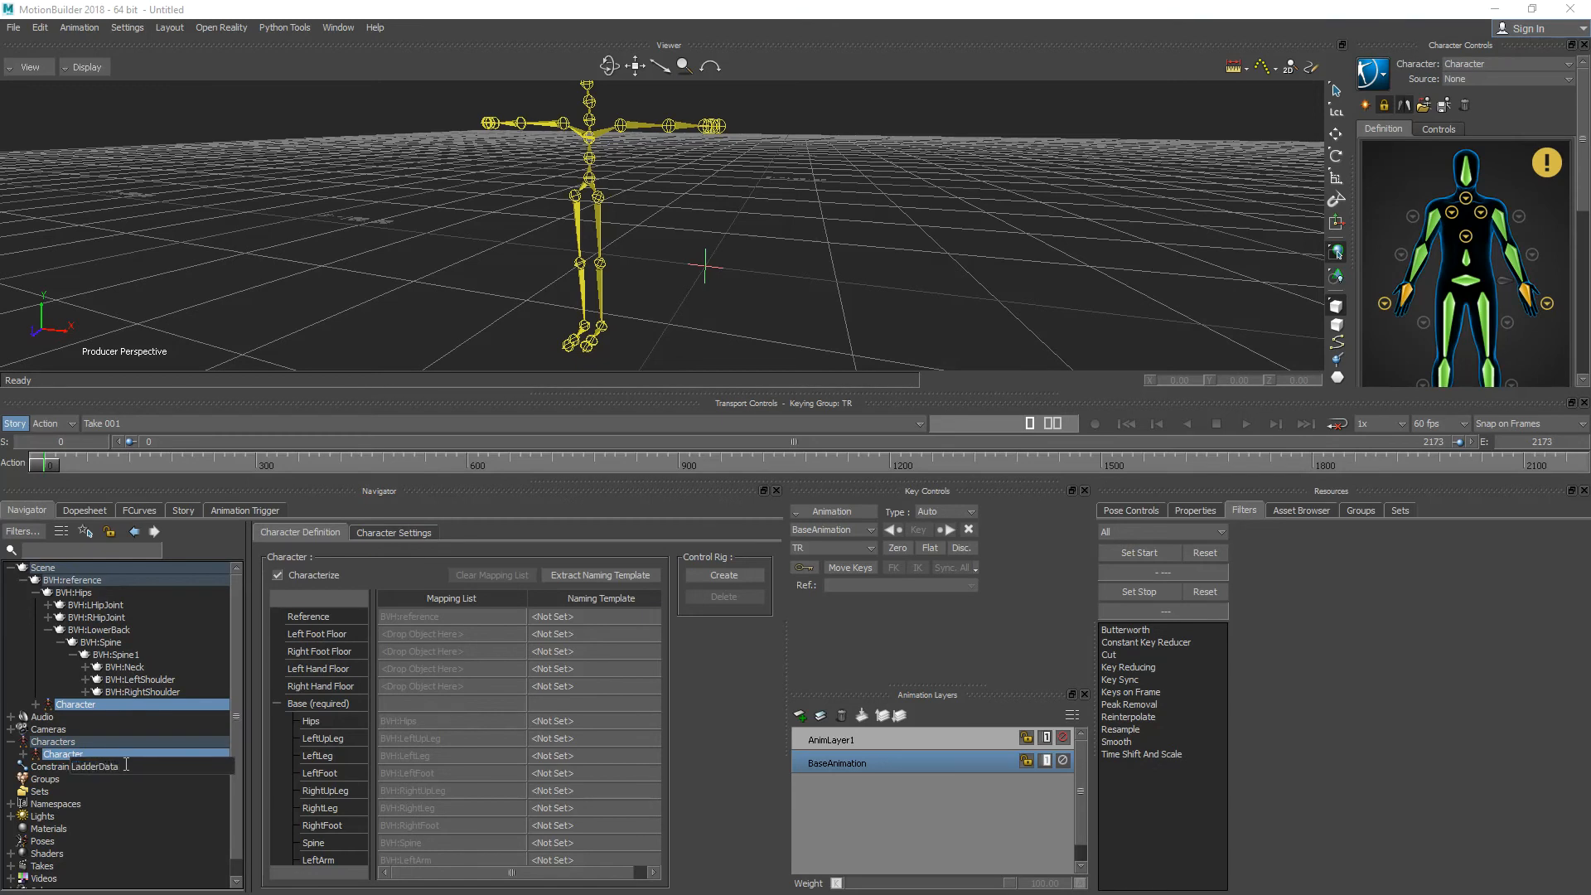
{"action": "key", "text": "Return"}
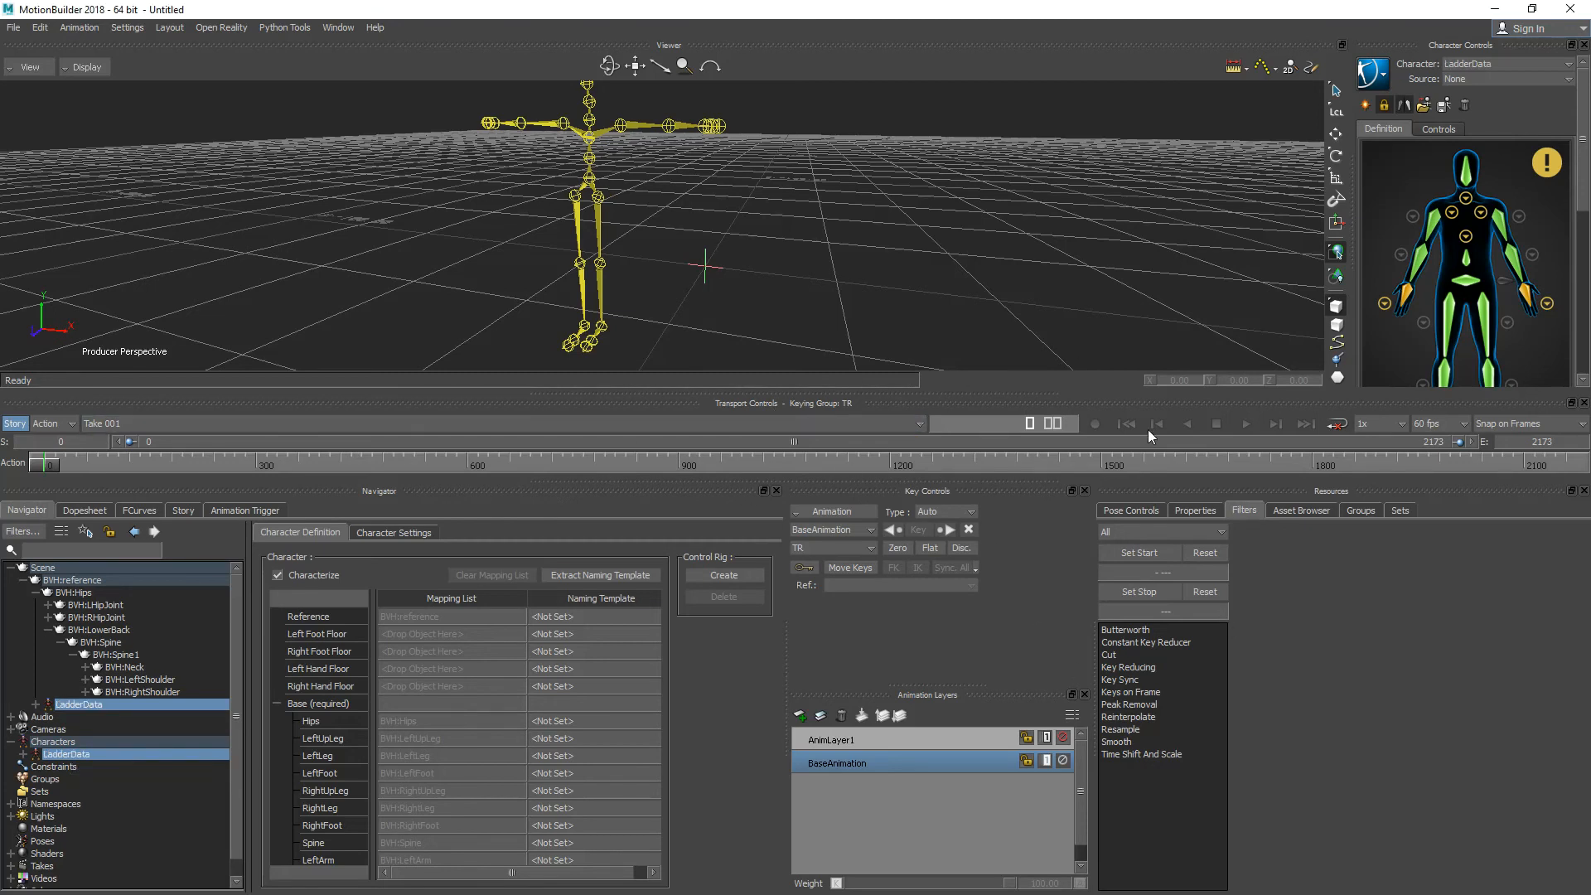
Merge the Aragor character from the Tutorials assets into the scene with no animation
{"action": "left_click", "coordinate": [1181, 511]}
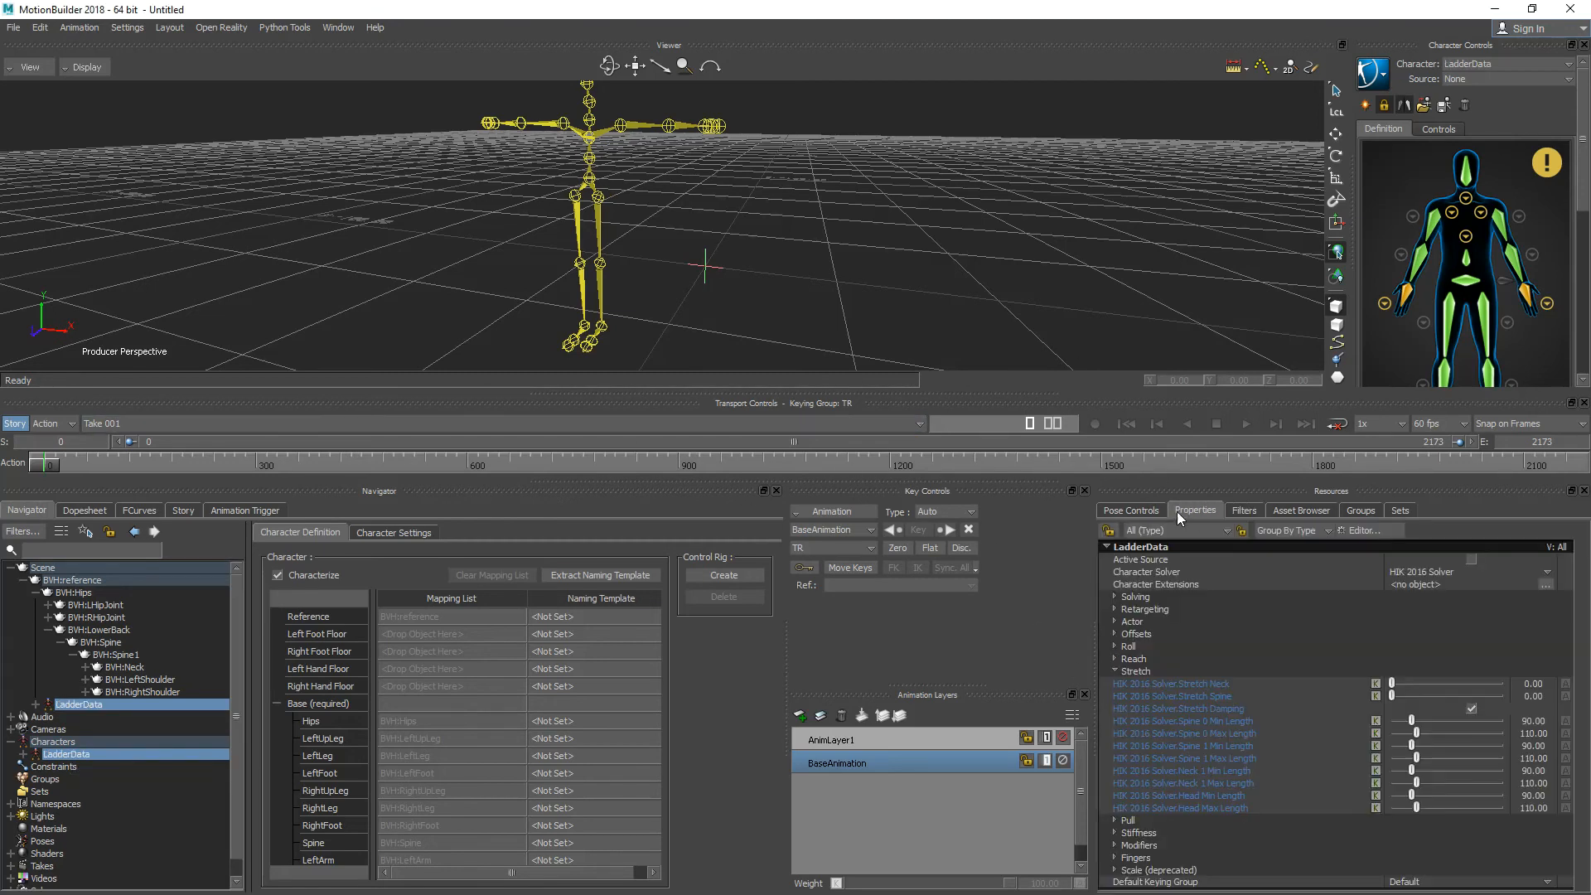
{"action": "left_click", "coordinate": [1284, 510]}
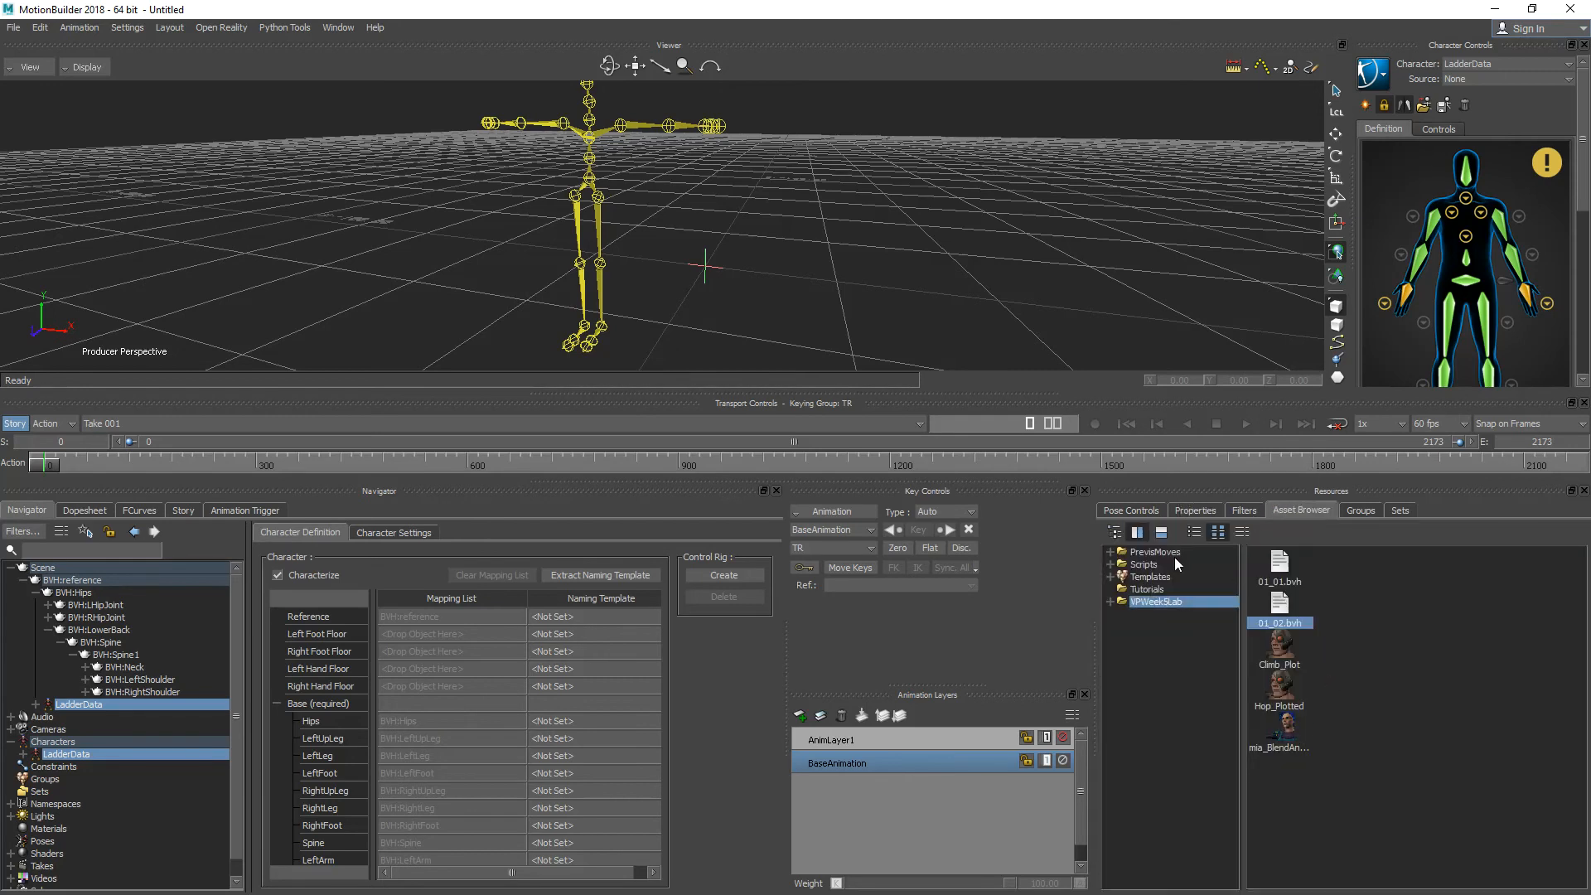
{"action": "left_click", "coordinate": [1149, 590]}
{"action": "left_click_drag", "start_coordinate": [1272, 578], "coordinate": [811, 211]}
{"action": "mouse_move", "coordinate": [849, 210]}
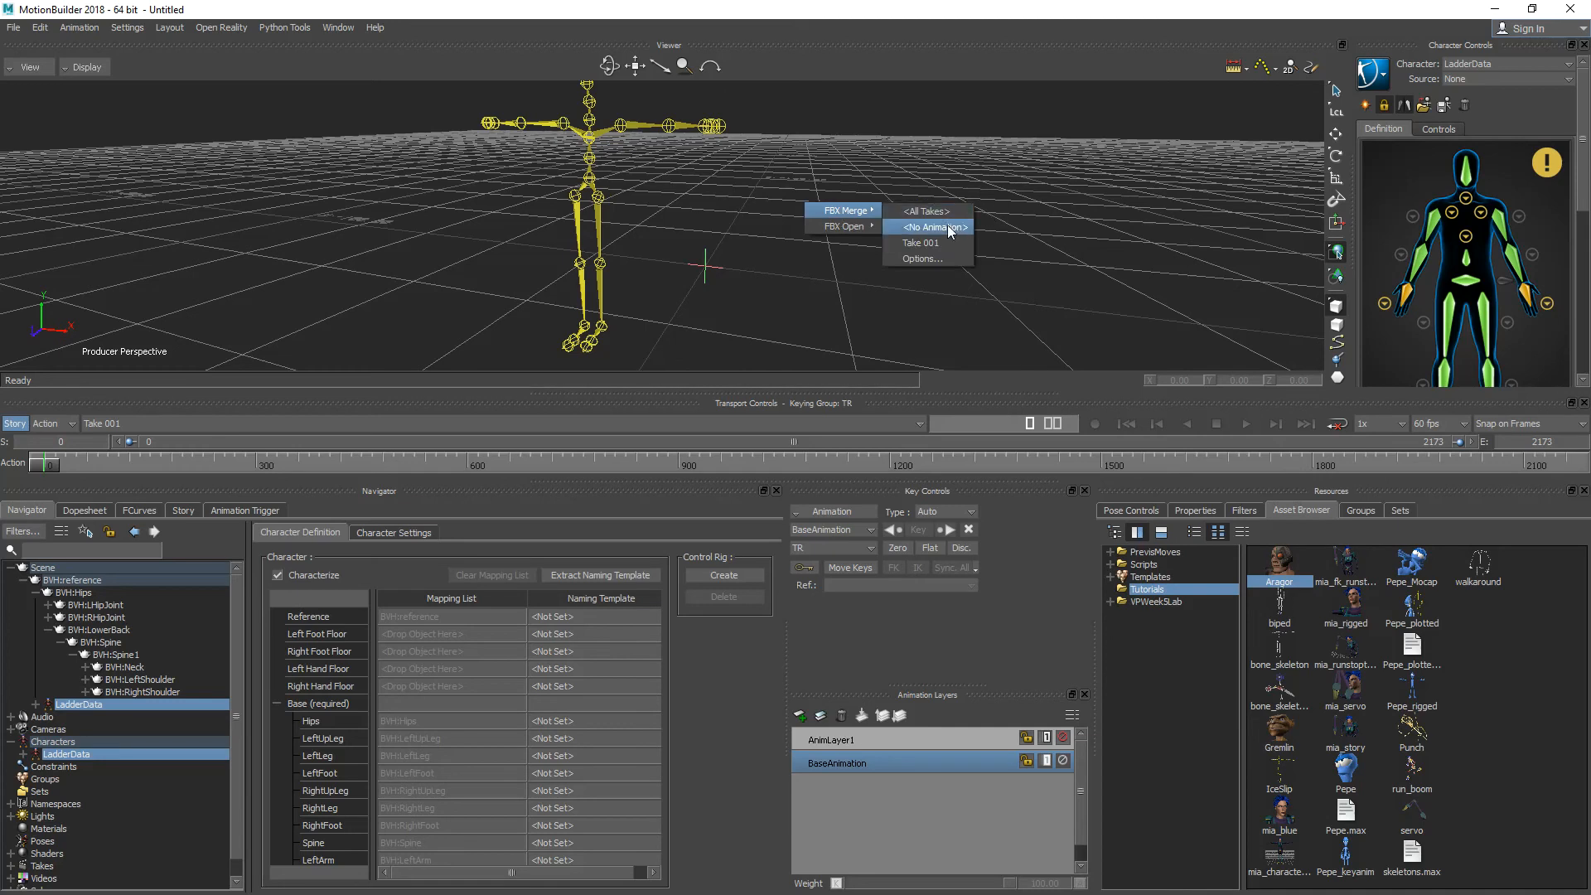
{"action": "left_click", "coordinate": [947, 226]}
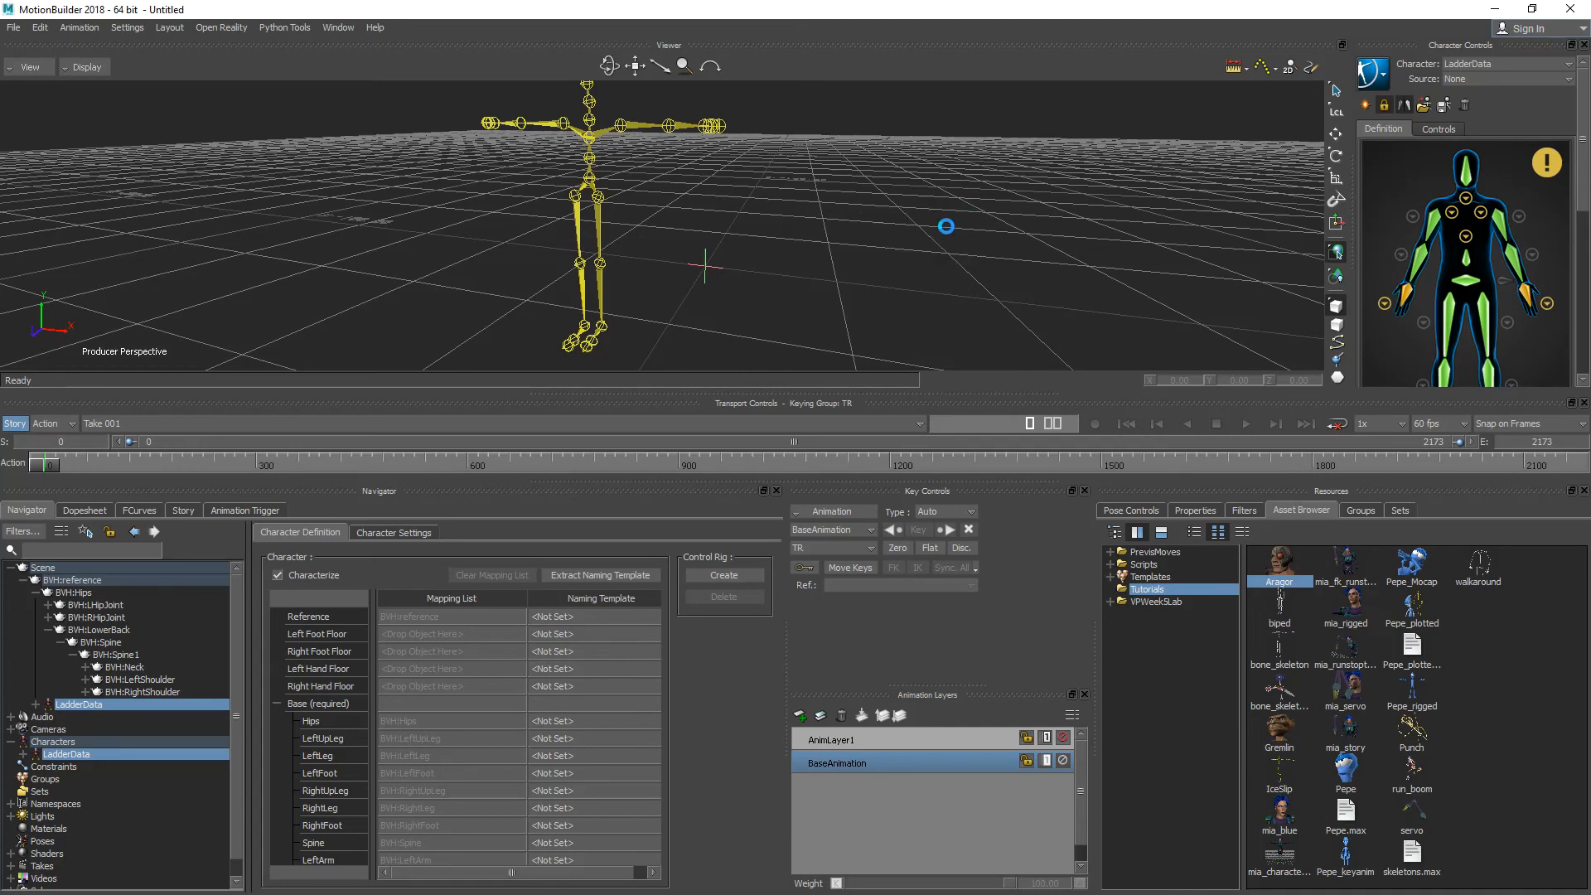
{"action": "left_click", "coordinate": [809, 507]}
{"action": "scroll", "coordinate": [852, 322], "scroll_direction": "down", "scroll_amount": 10}
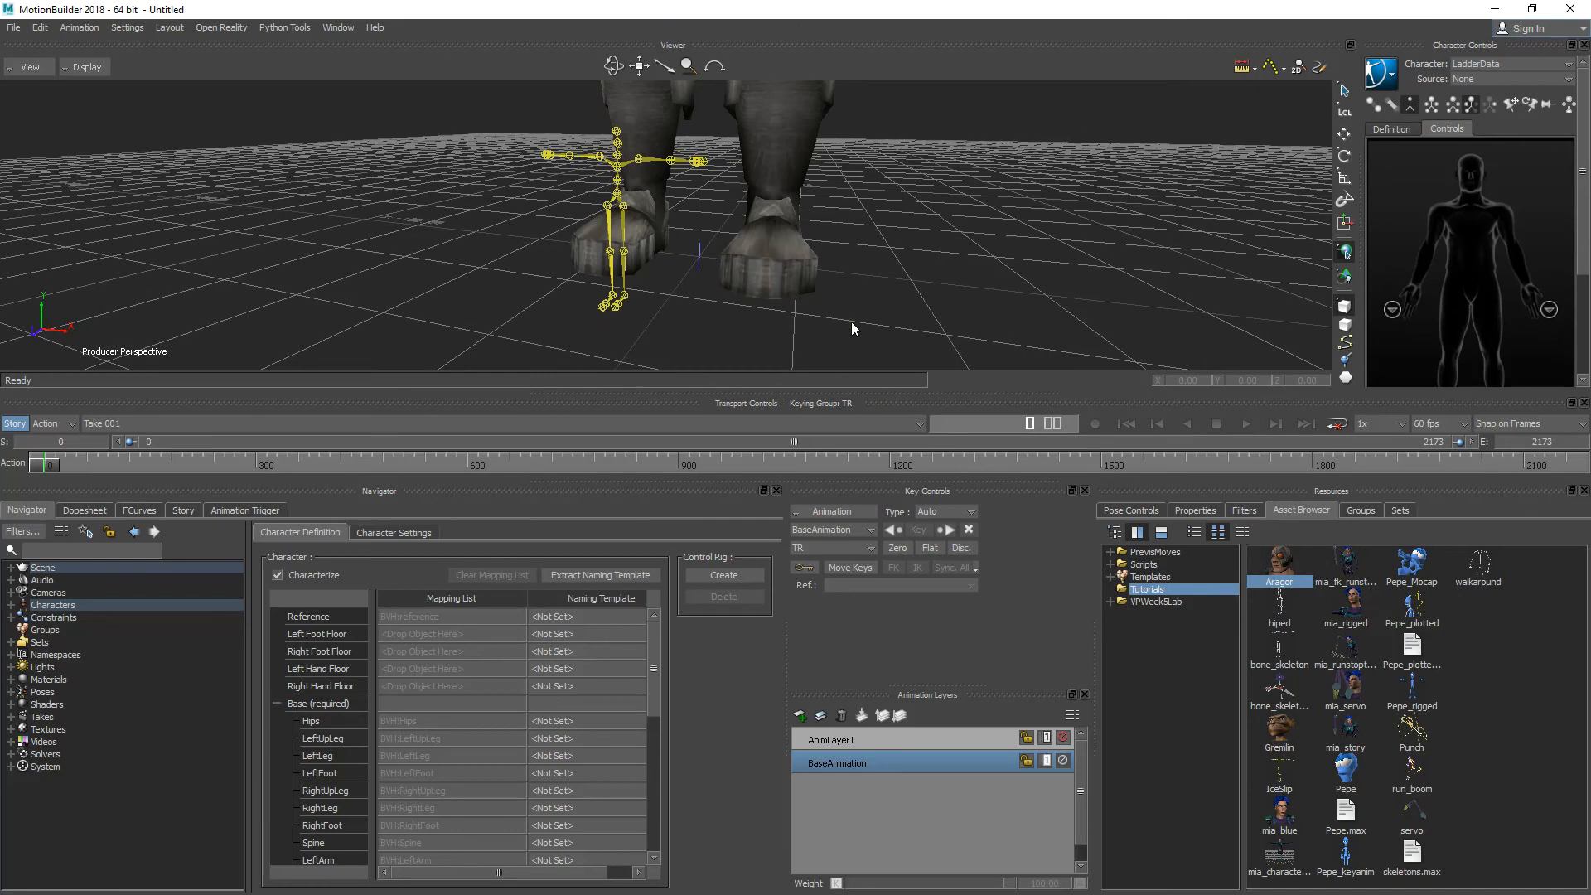
Make Aragor the current character and set its source to LadderData
{"action": "left_click", "coordinate": [1485, 79]}
{"action": "left_click", "coordinate": [1477, 103]}
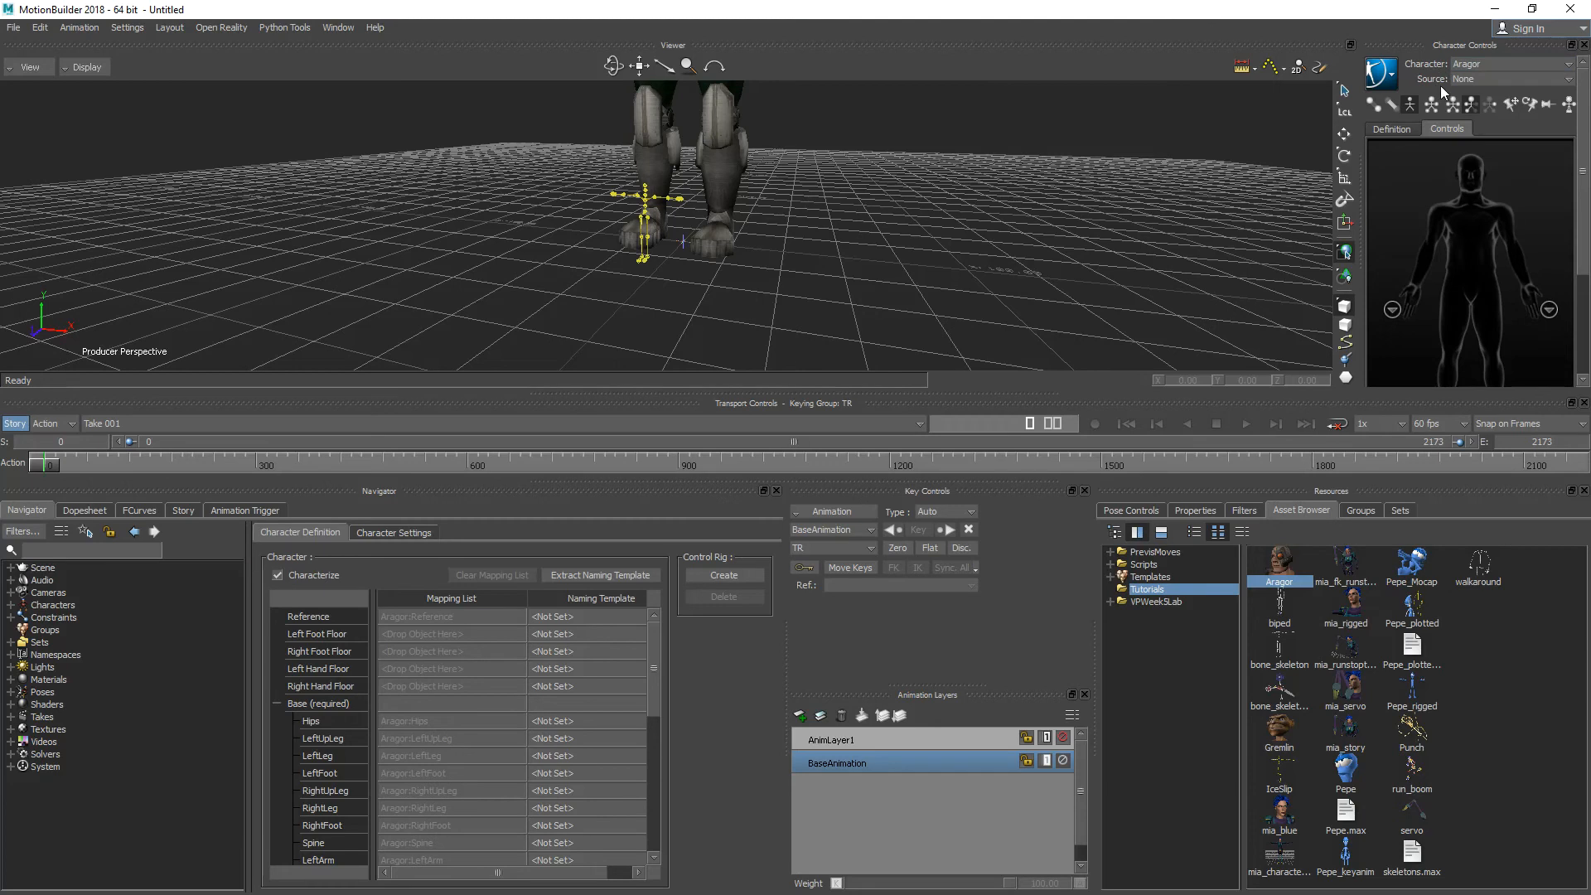
{"action": "left_click", "coordinate": [1501, 79]}
{"action": "left_click", "coordinate": [1480, 131]}
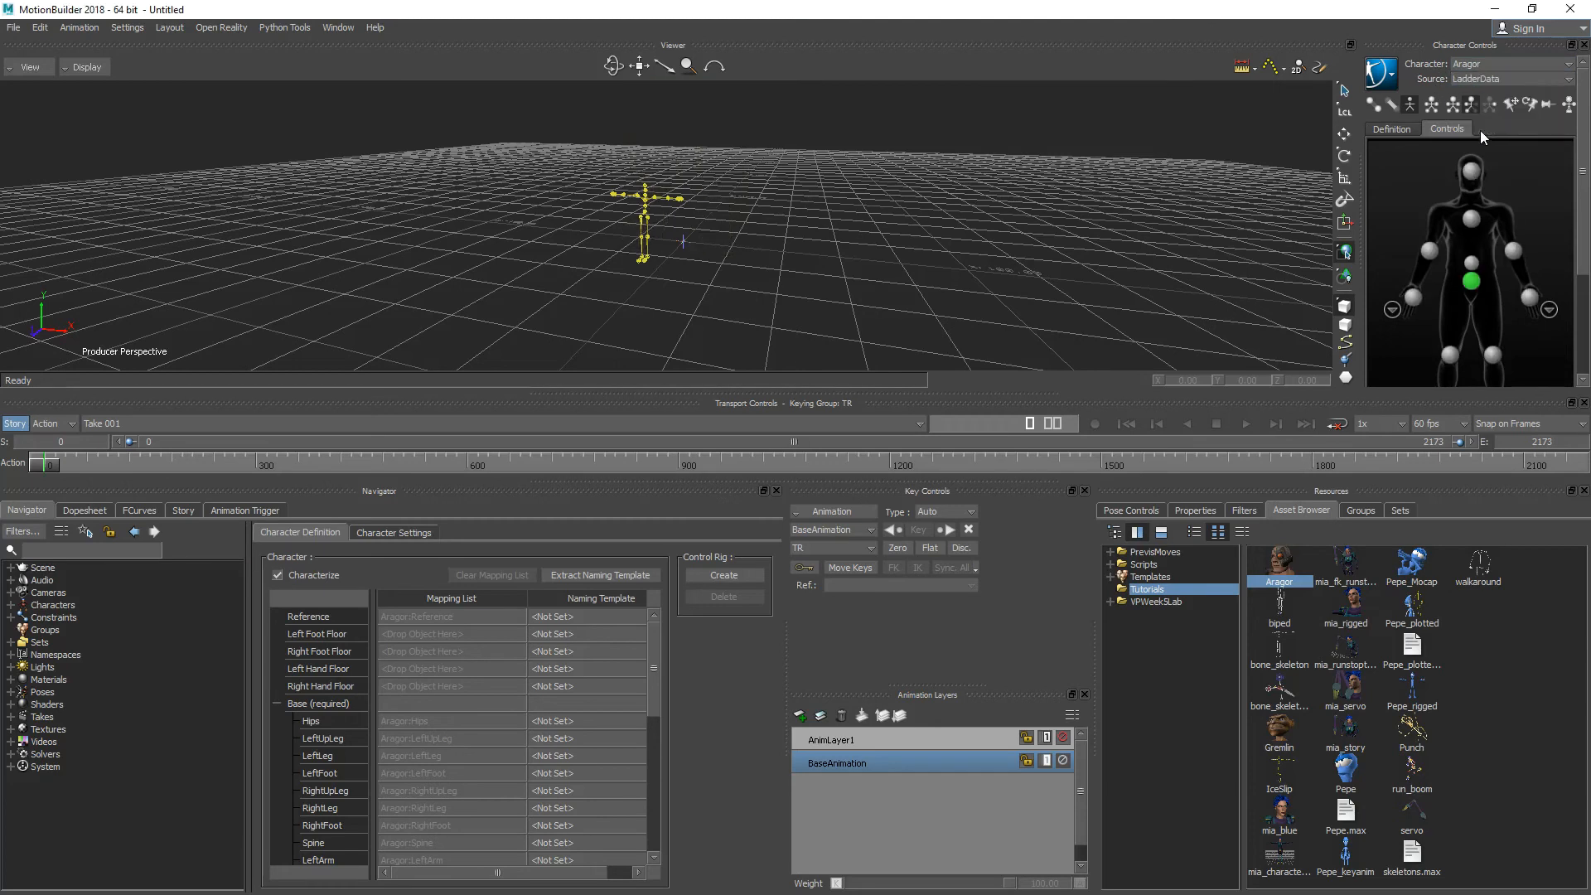
Play the take to check the retargeted motion on Aragor and return to the first frame
{"action": "left_click_drag", "start_coordinate": [879, 225], "coordinate": [813, 365], "text": "ctrl"}
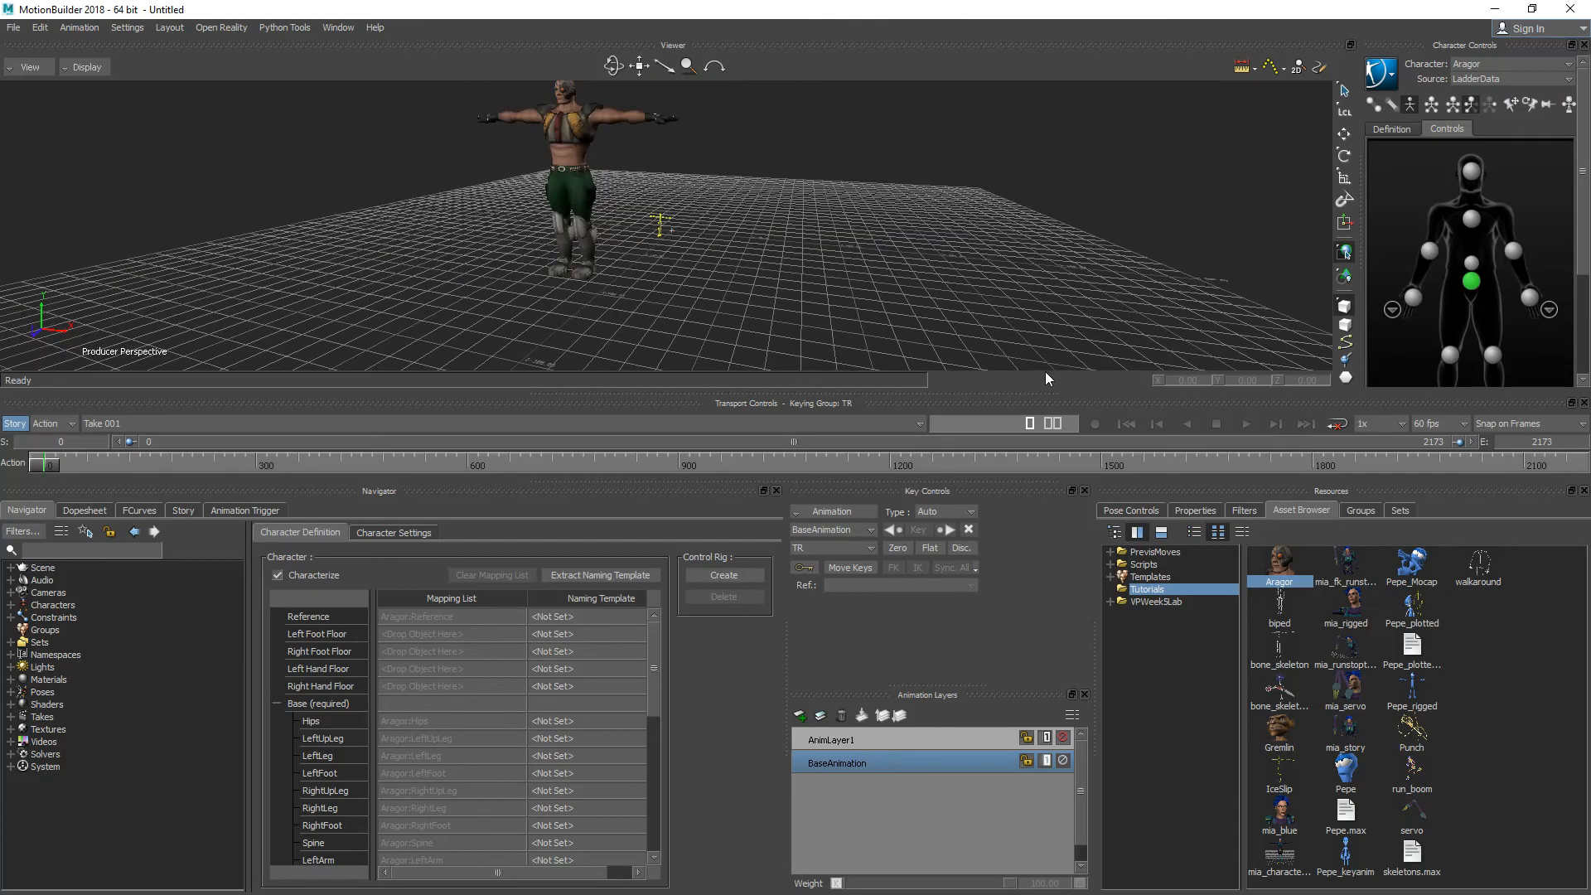
{"action": "left_click", "coordinate": [1246, 426]}
{"action": "left_click_drag", "start_coordinate": [531, 247], "coordinate": [680, 221], "text": "ctrl"}
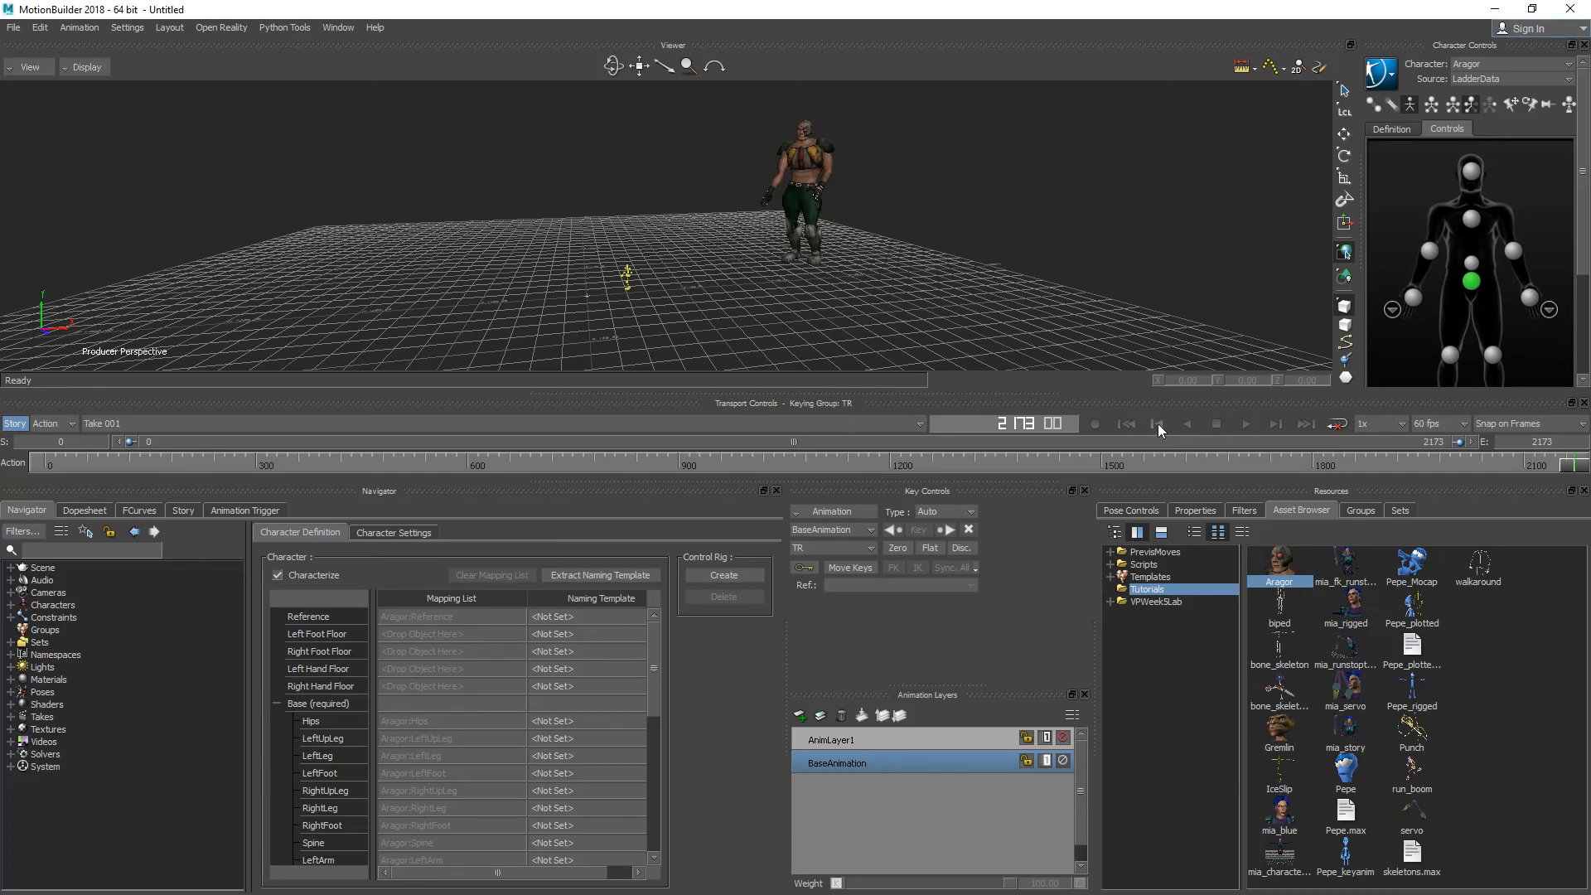
{"action": "left_click", "coordinate": [1124, 424]}
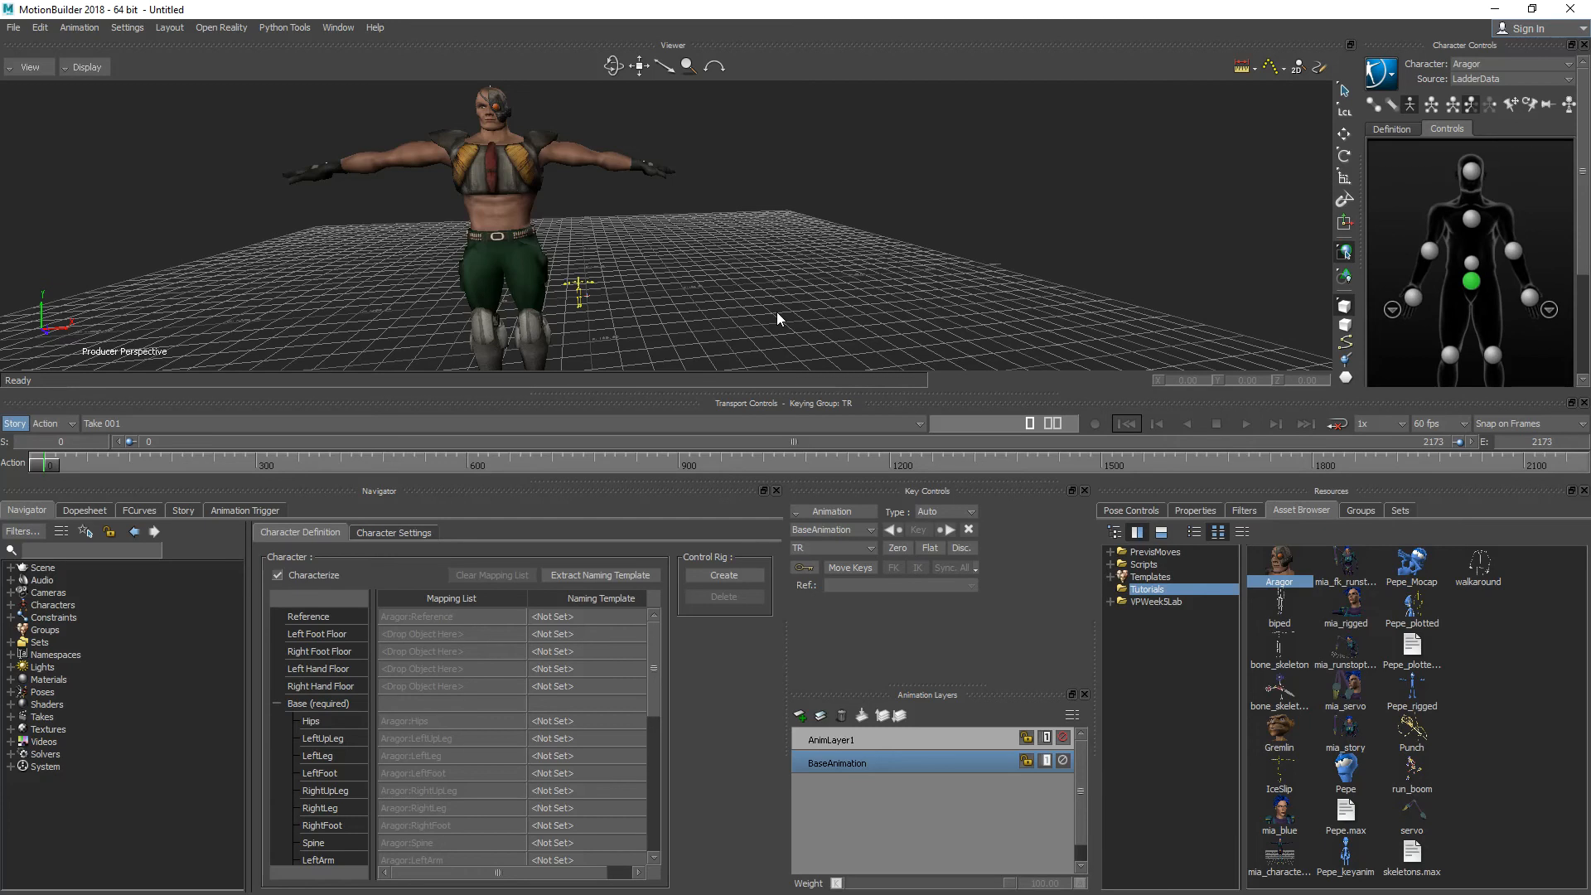
{"action": "left_click_drag", "start_coordinate": [779, 310], "coordinate": [750, 286], "text": "ctrl+shift"}
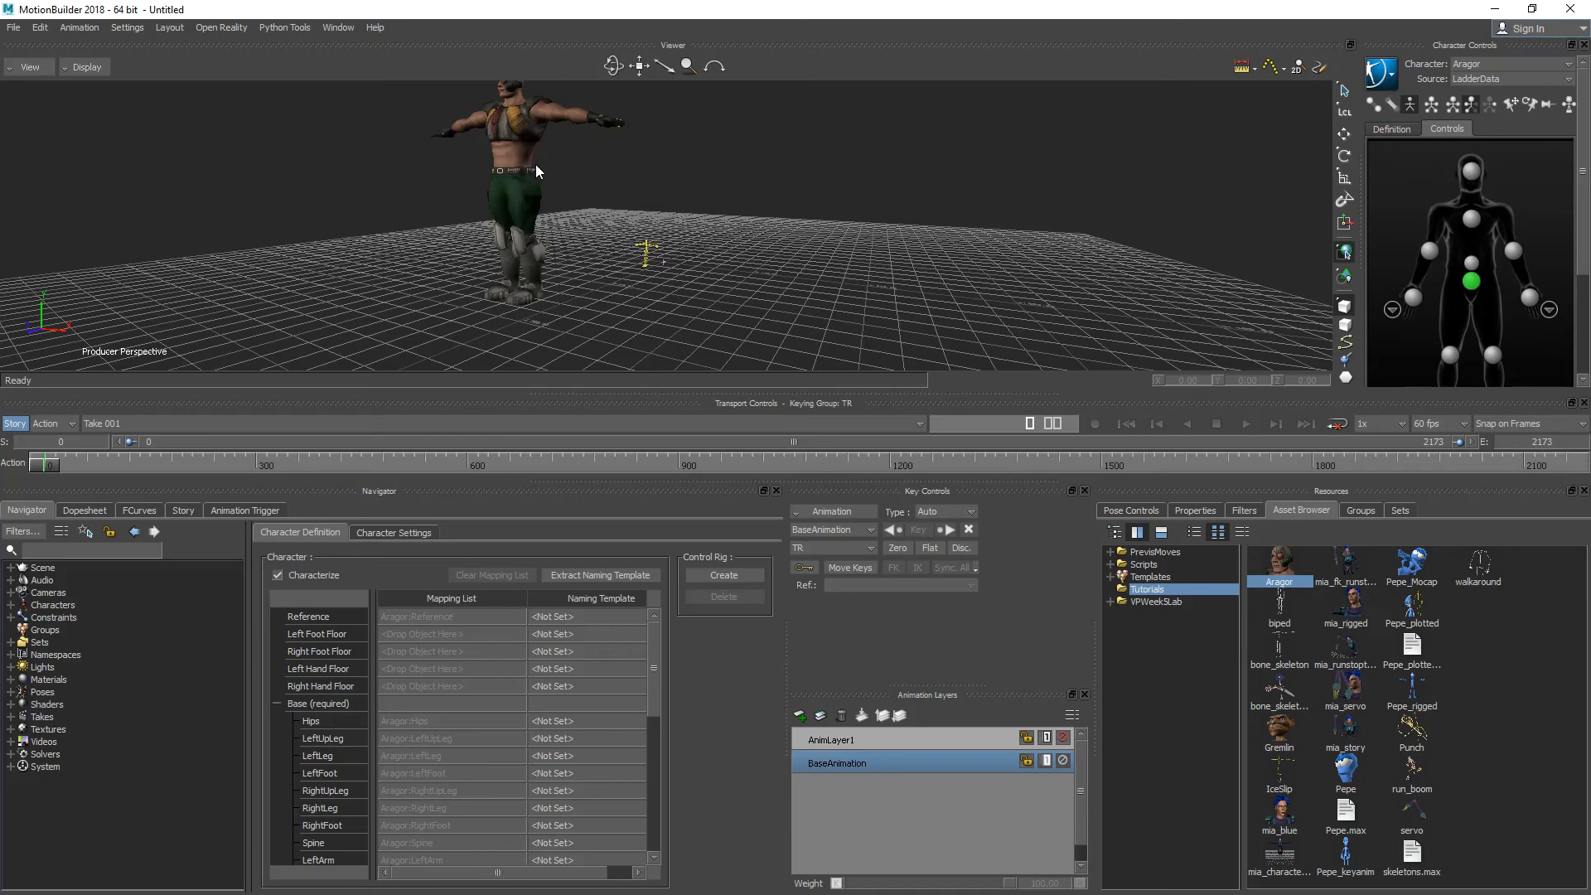
Bake Aragor's motion to its skeleton, plotting on frame at 60 FPS with the Gimbal Killer rotation filter and Constant Key Reducer
{"action": "left_click", "coordinate": [1391, 78]}
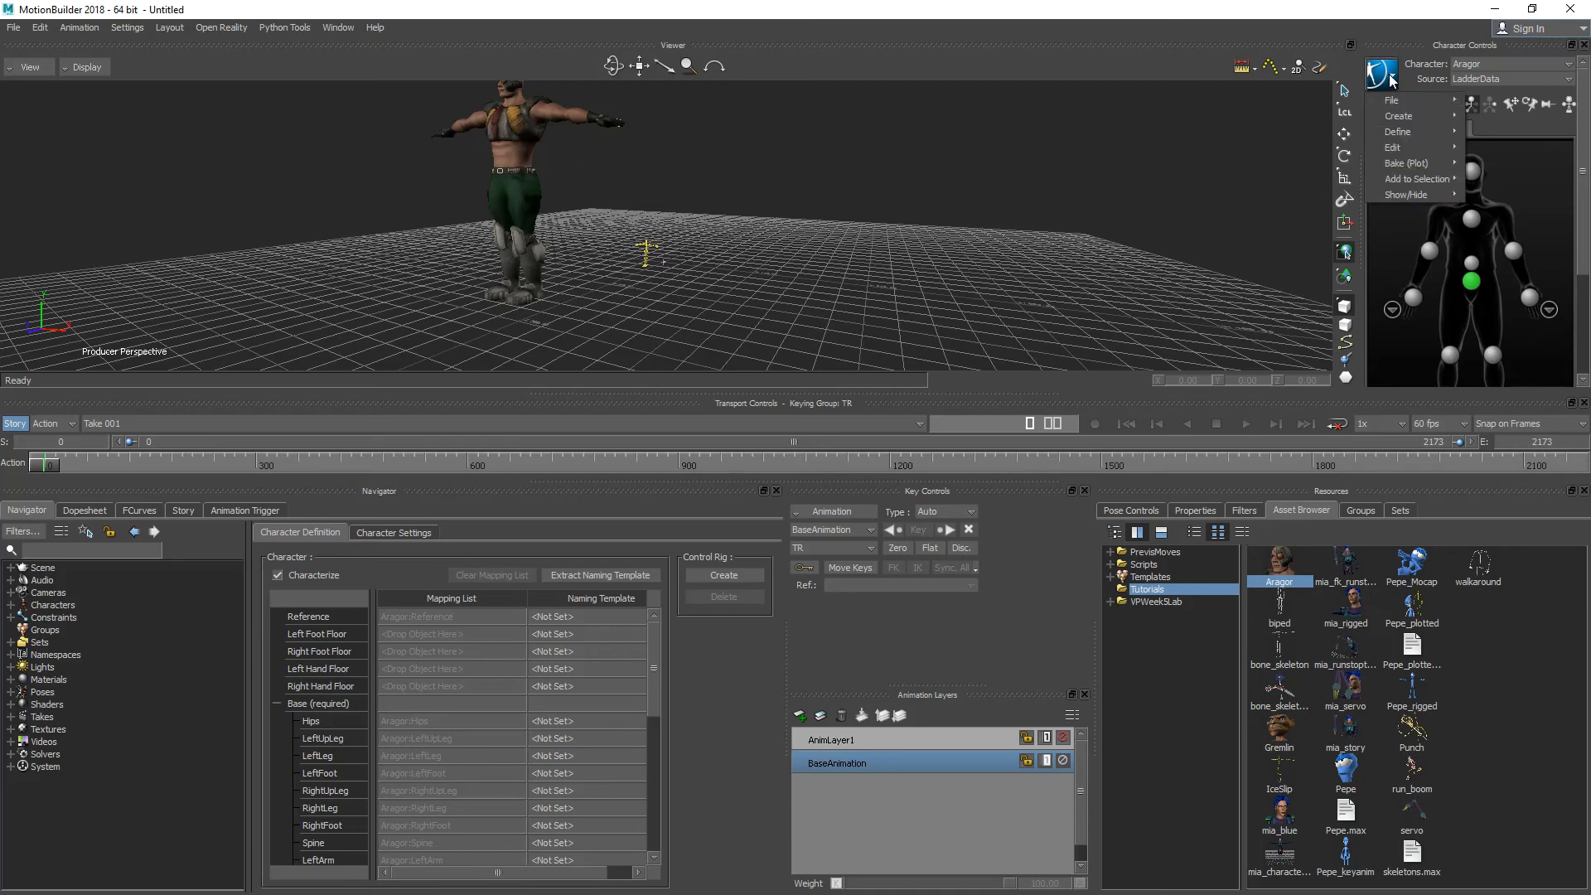
{"action": "mouse_move", "coordinate": [1410, 165]}
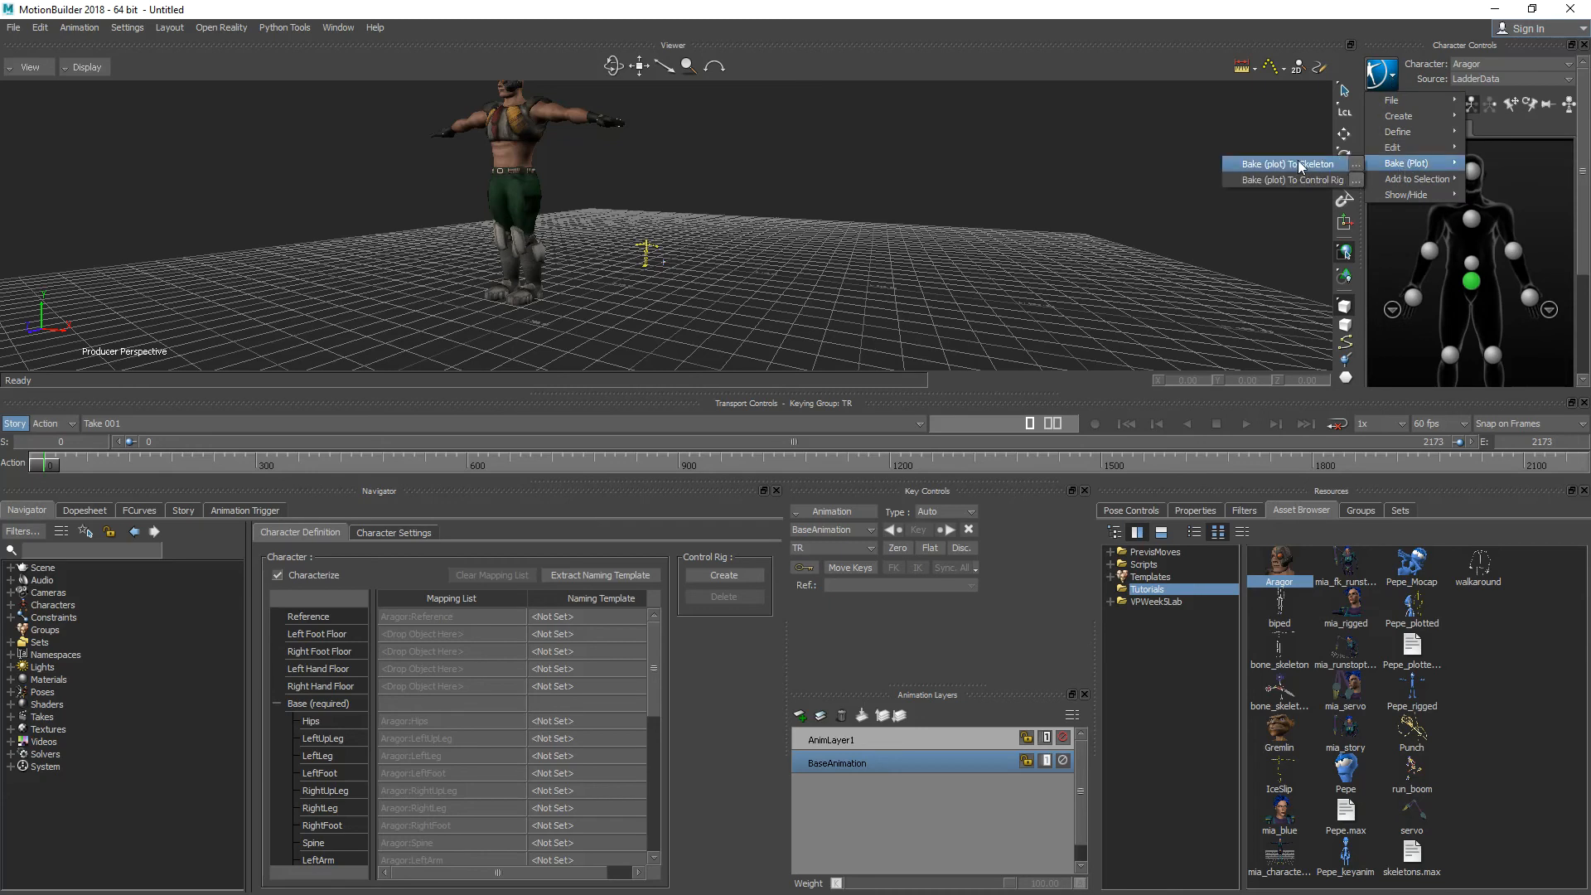
{"action": "left_click", "coordinate": [1355, 166]}
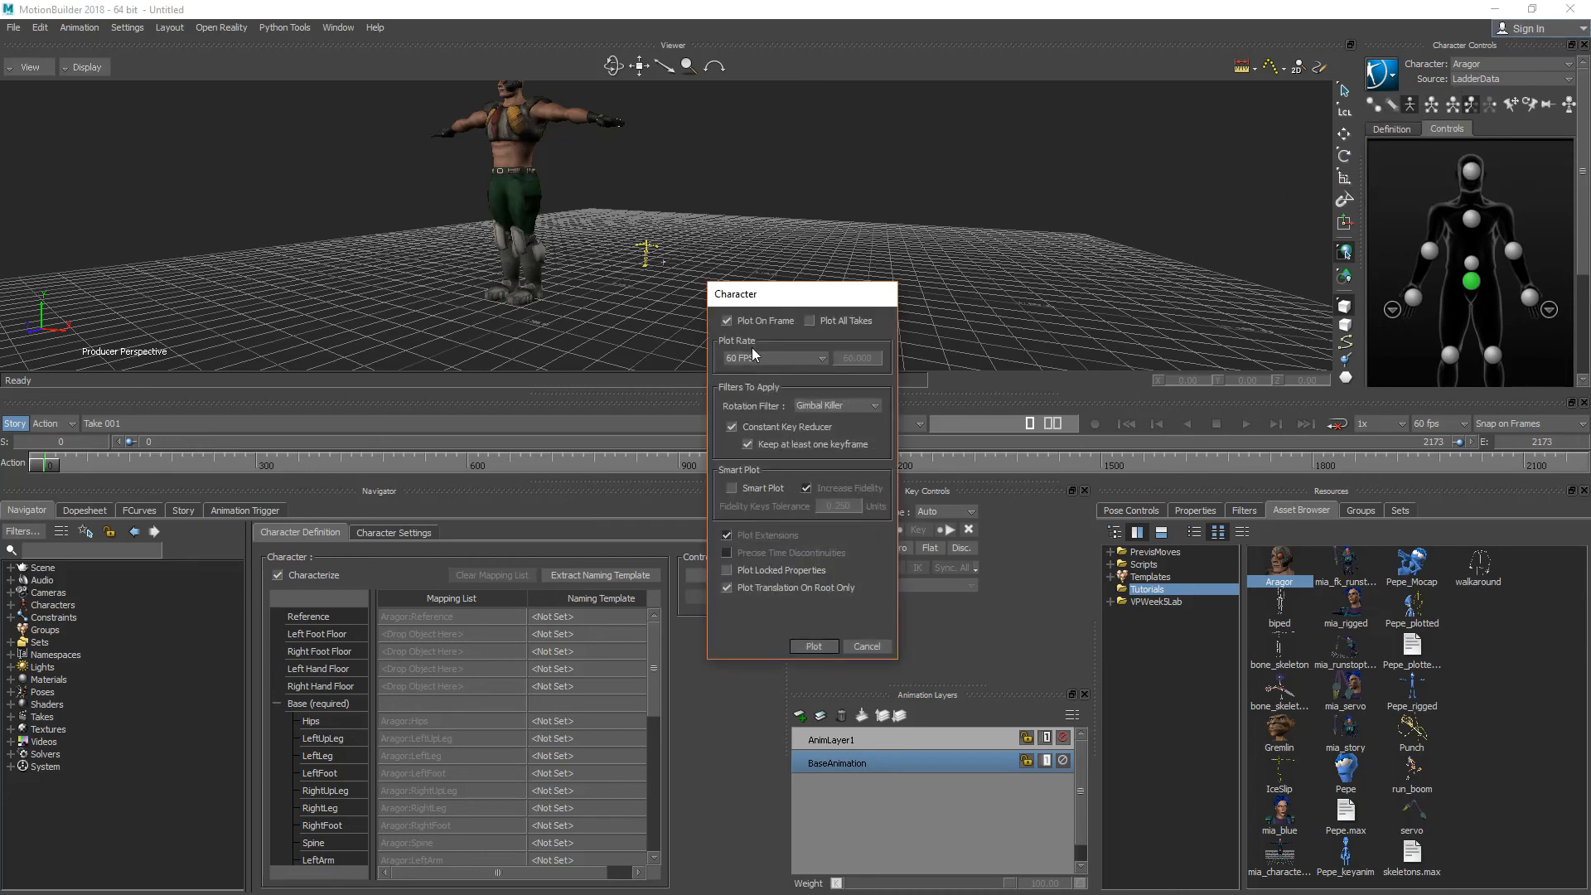
{"action": "left_click", "coordinate": [816, 648]}
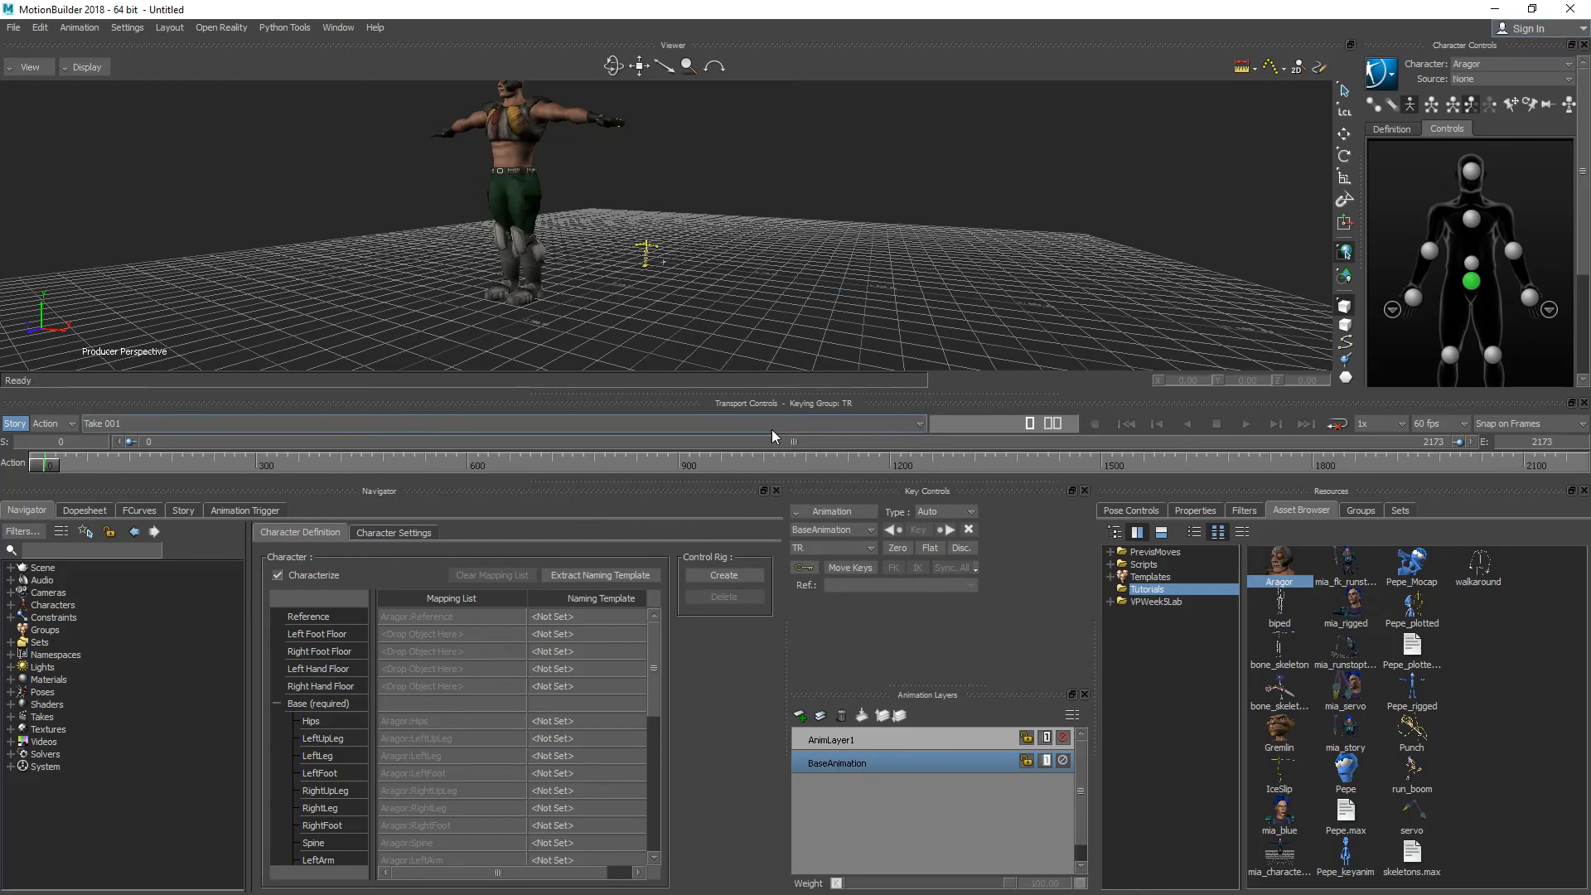
Select all branches of BVH:reference and delete them, including the LadderData constraint and every other item in use
{"action": "left_click", "coordinate": [9, 568]}
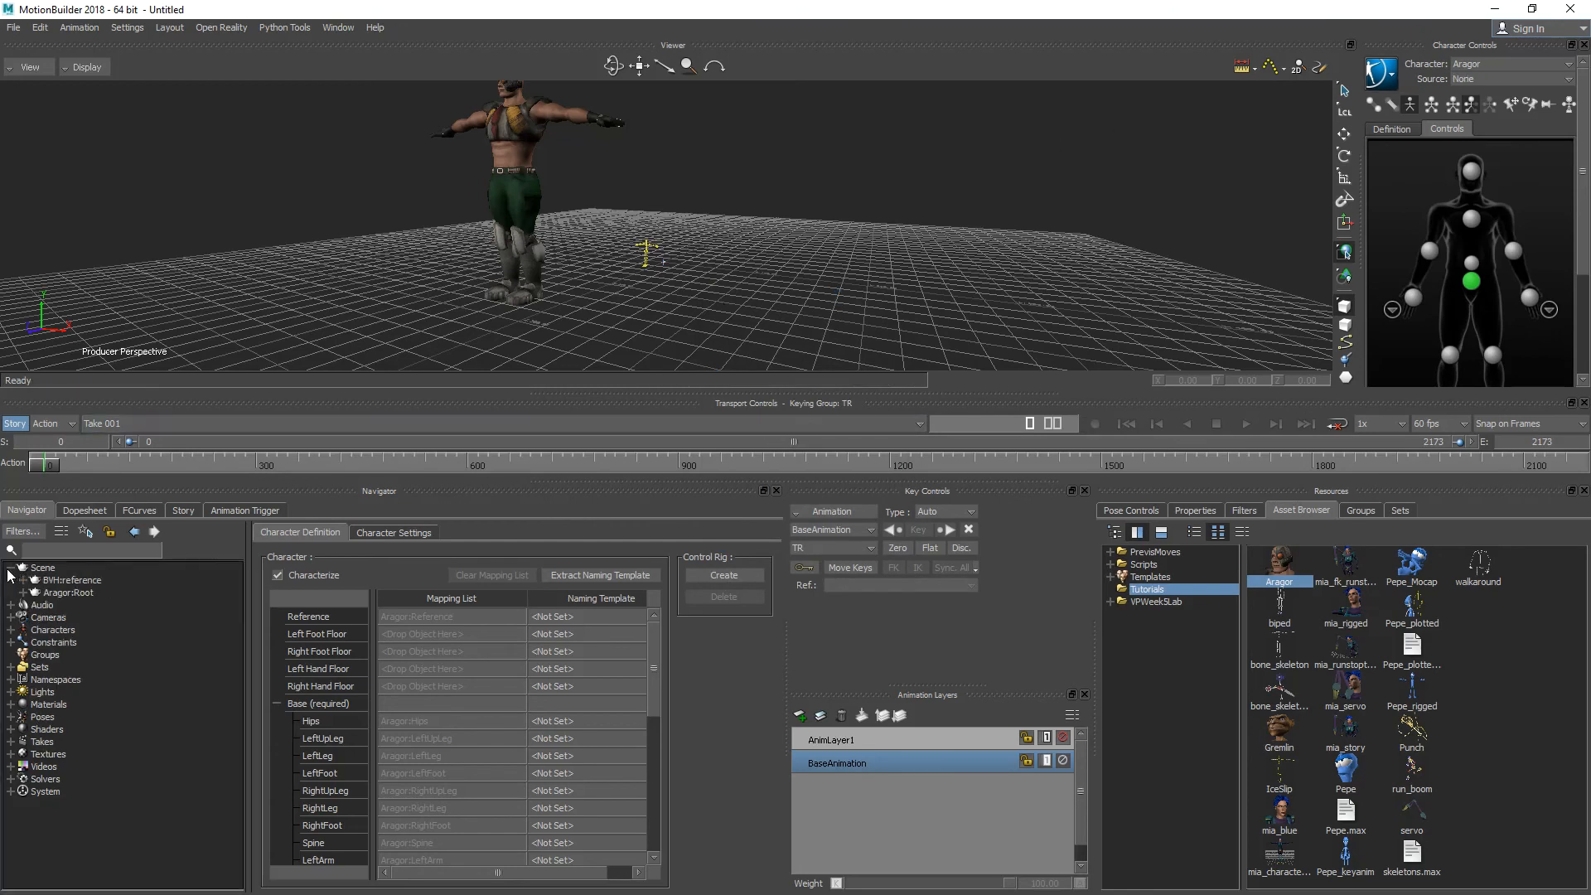
{"action": "left_click", "coordinate": [74, 584]}
{"action": "right_click", "coordinate": [74, 584]}
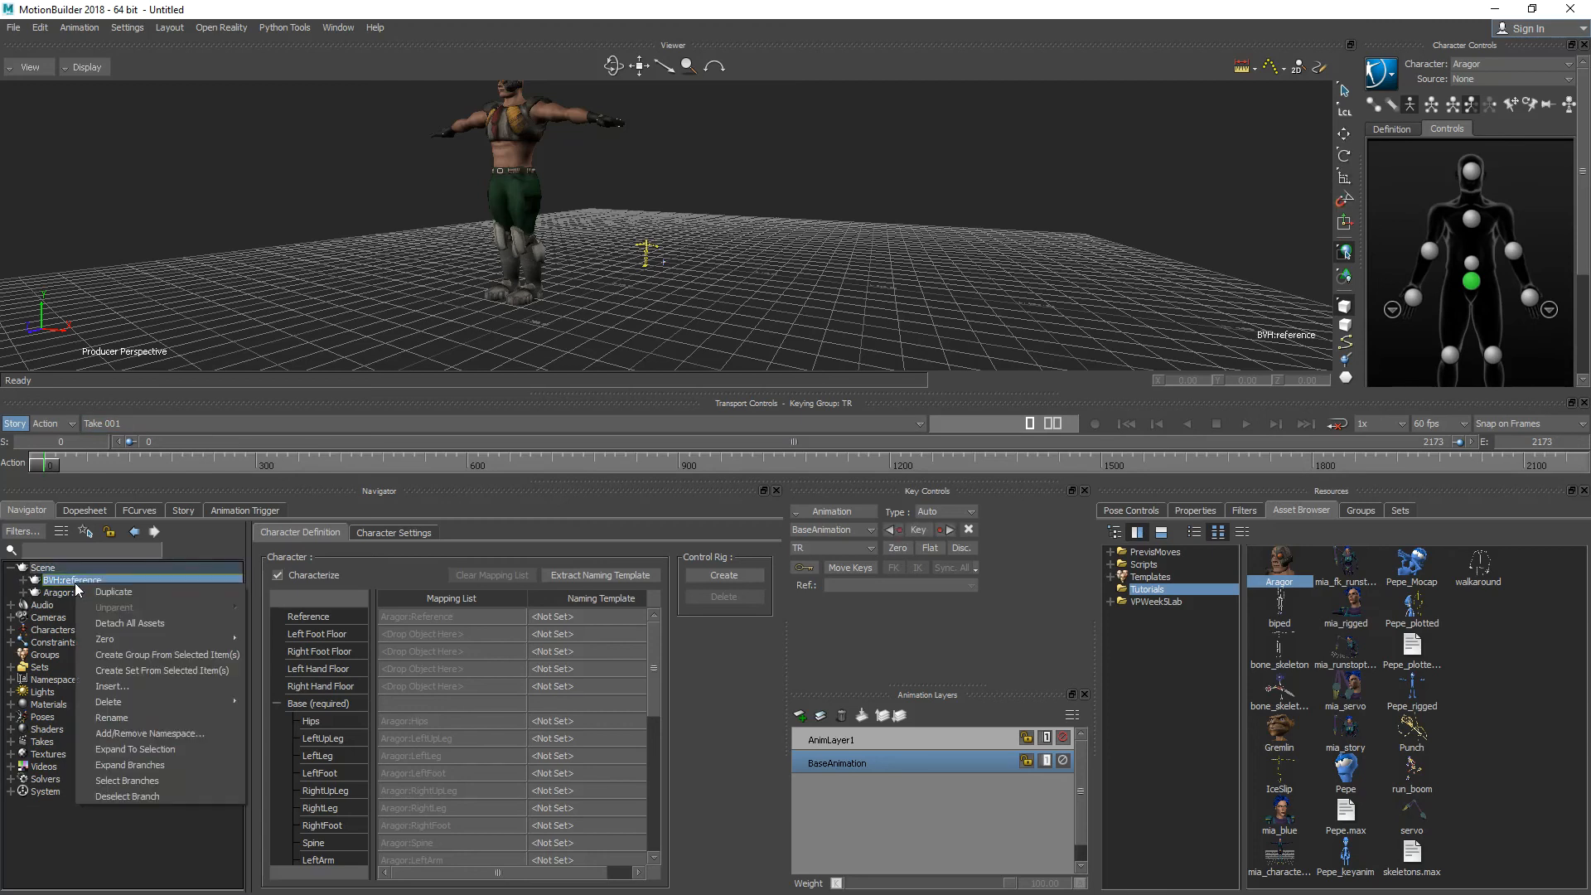
{"action": "left_click", "coordinate": [136, 777]}
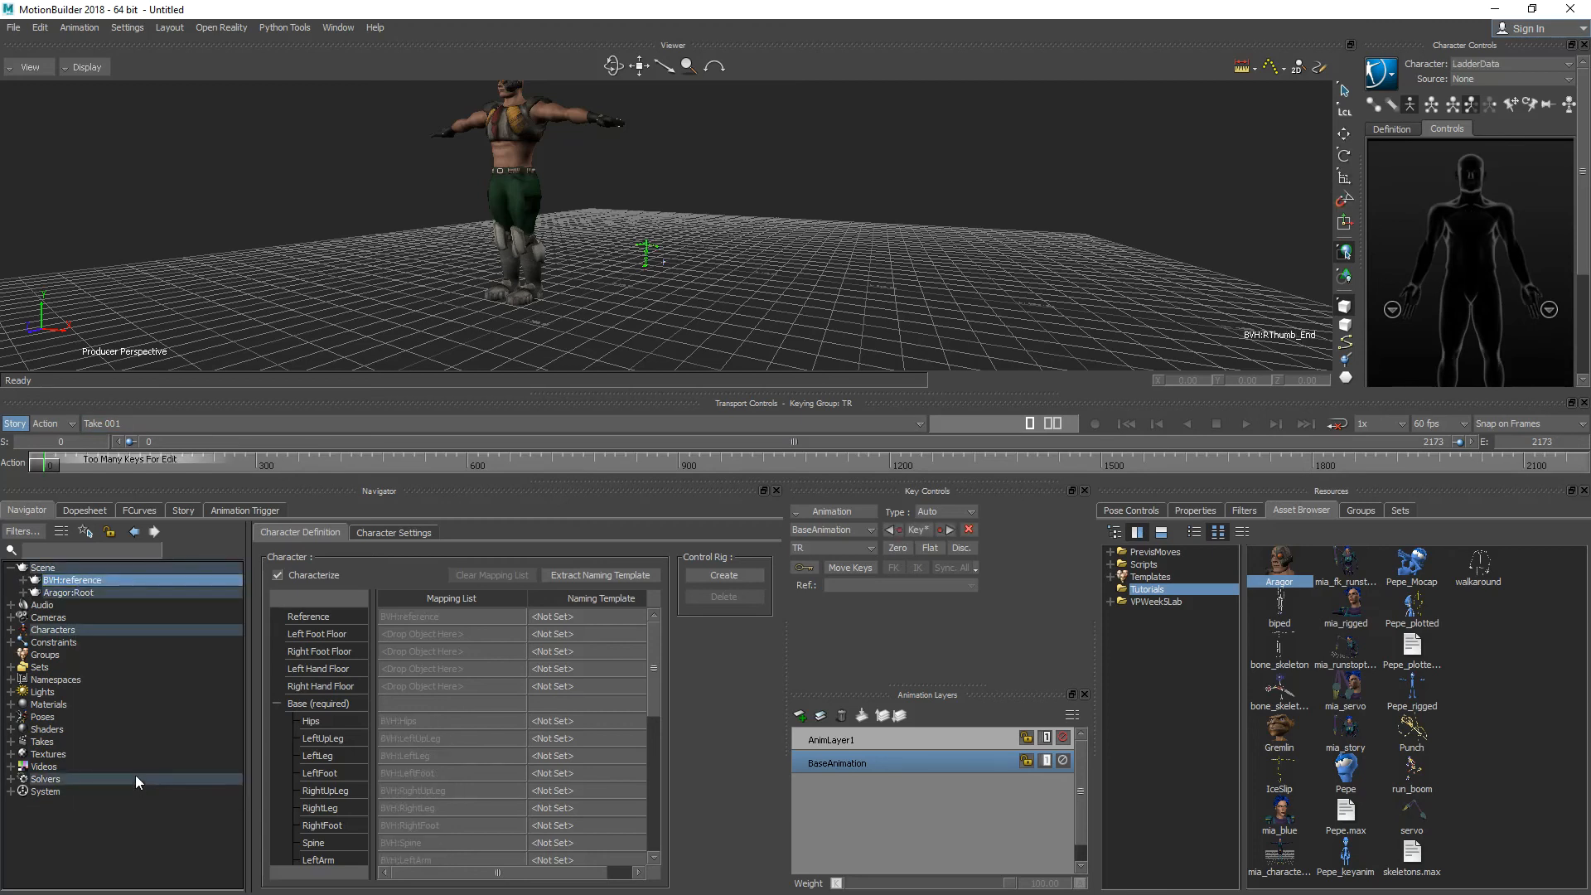
{"action": "right_click", "coordinate": [109, 577]}
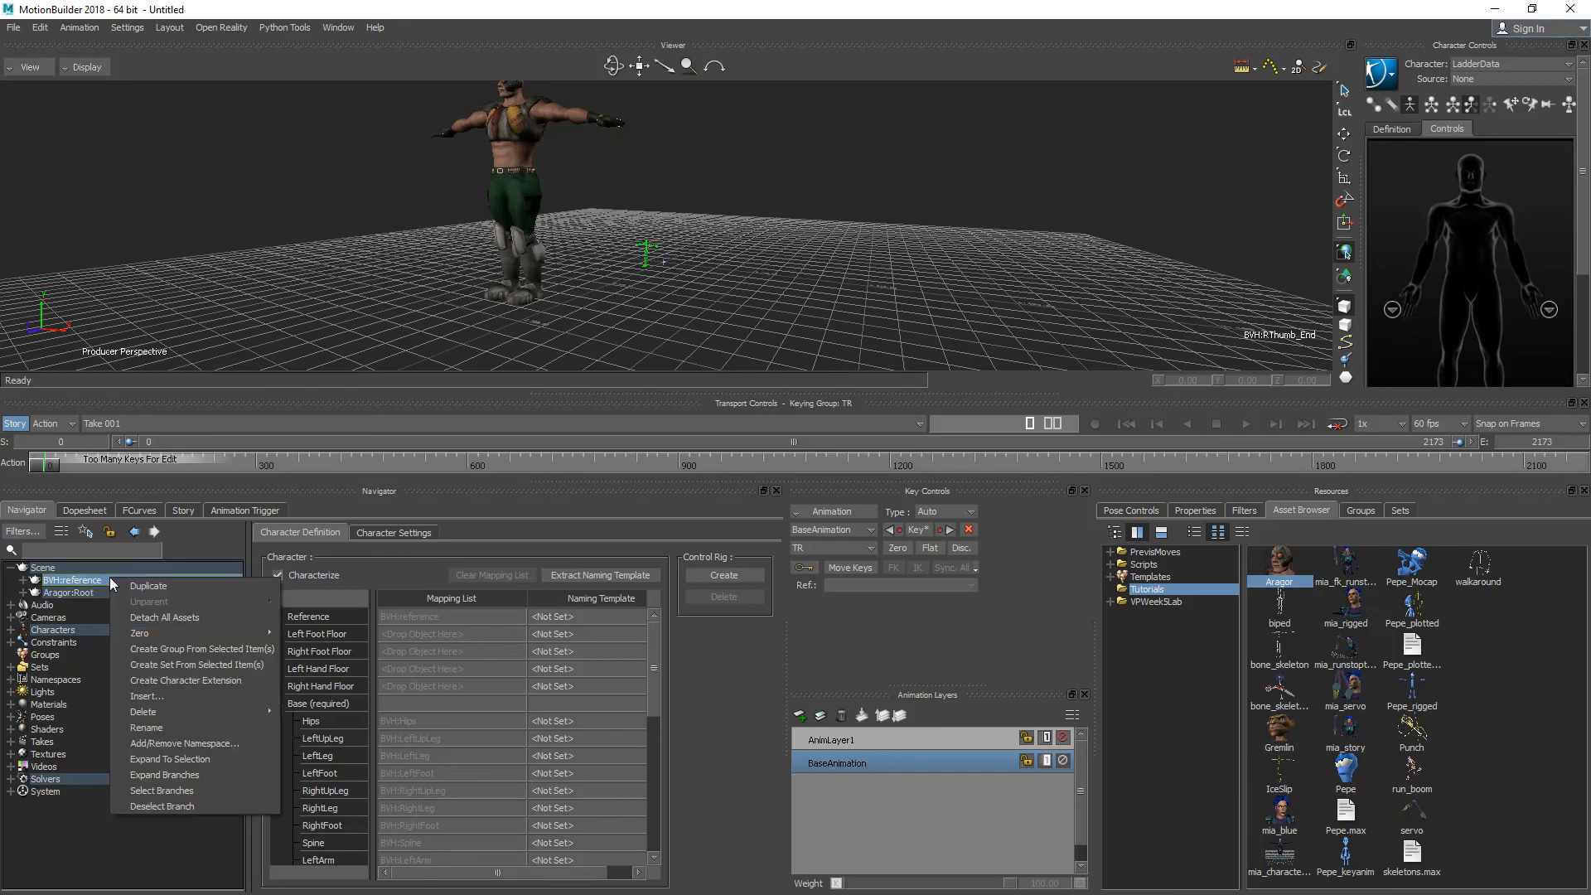
{"action": "mouse_move", "coordinate": [157, 709]}
{"action": "left_click", "coordinate": [312, 711]}
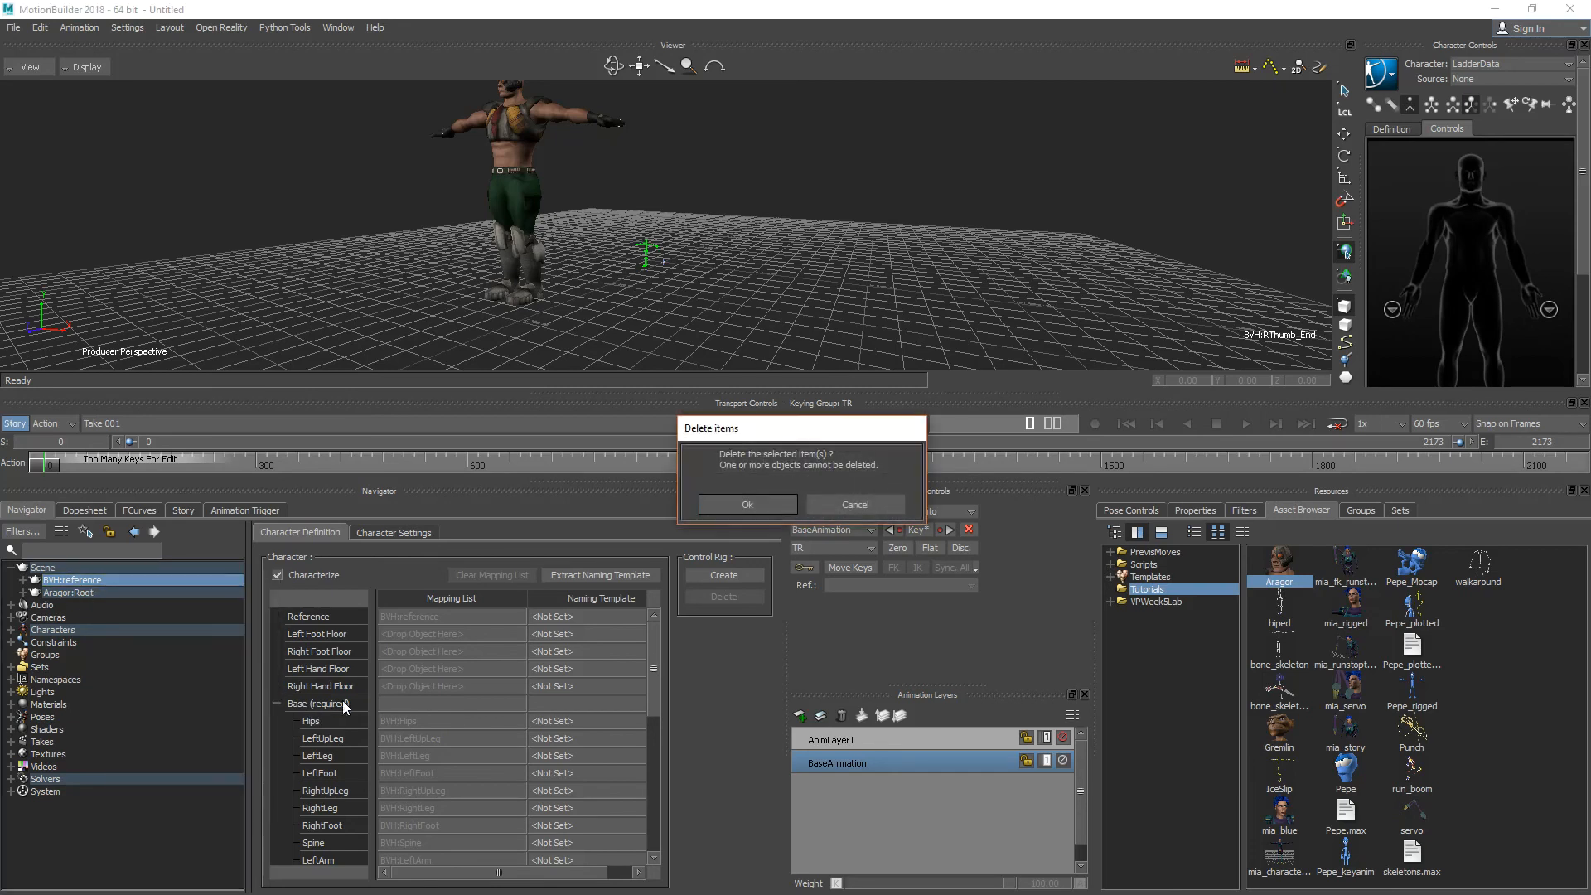
{"action": "left_click", "coordinate": [763, 505]}
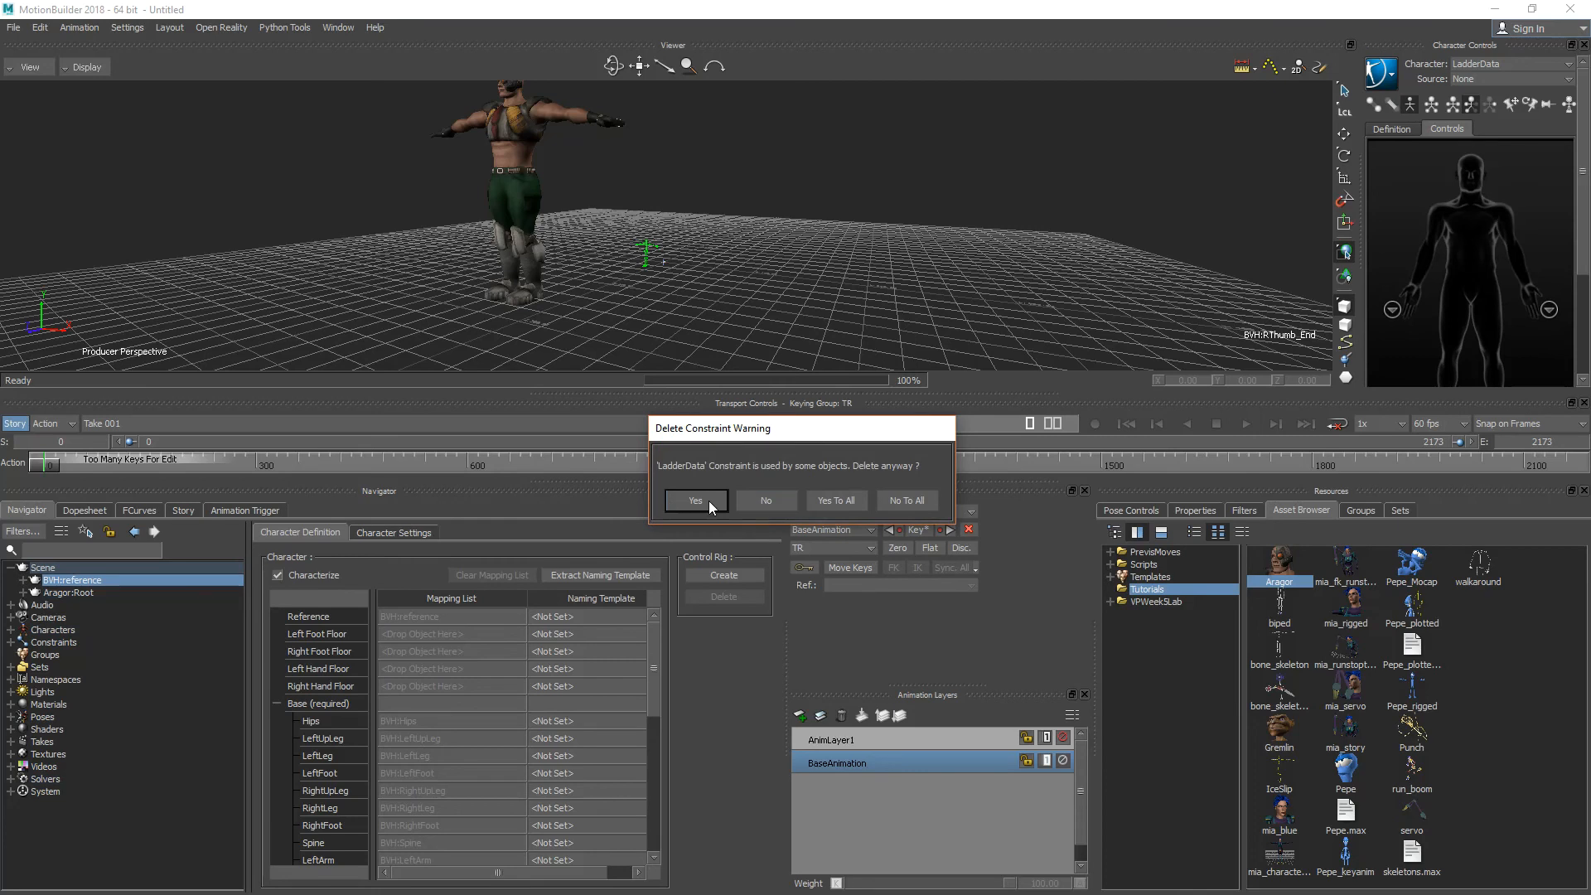
{"action": "left_click", "coordinate": [818, 498]}
{"action": "left_click", "coordinate": [829, 503]}
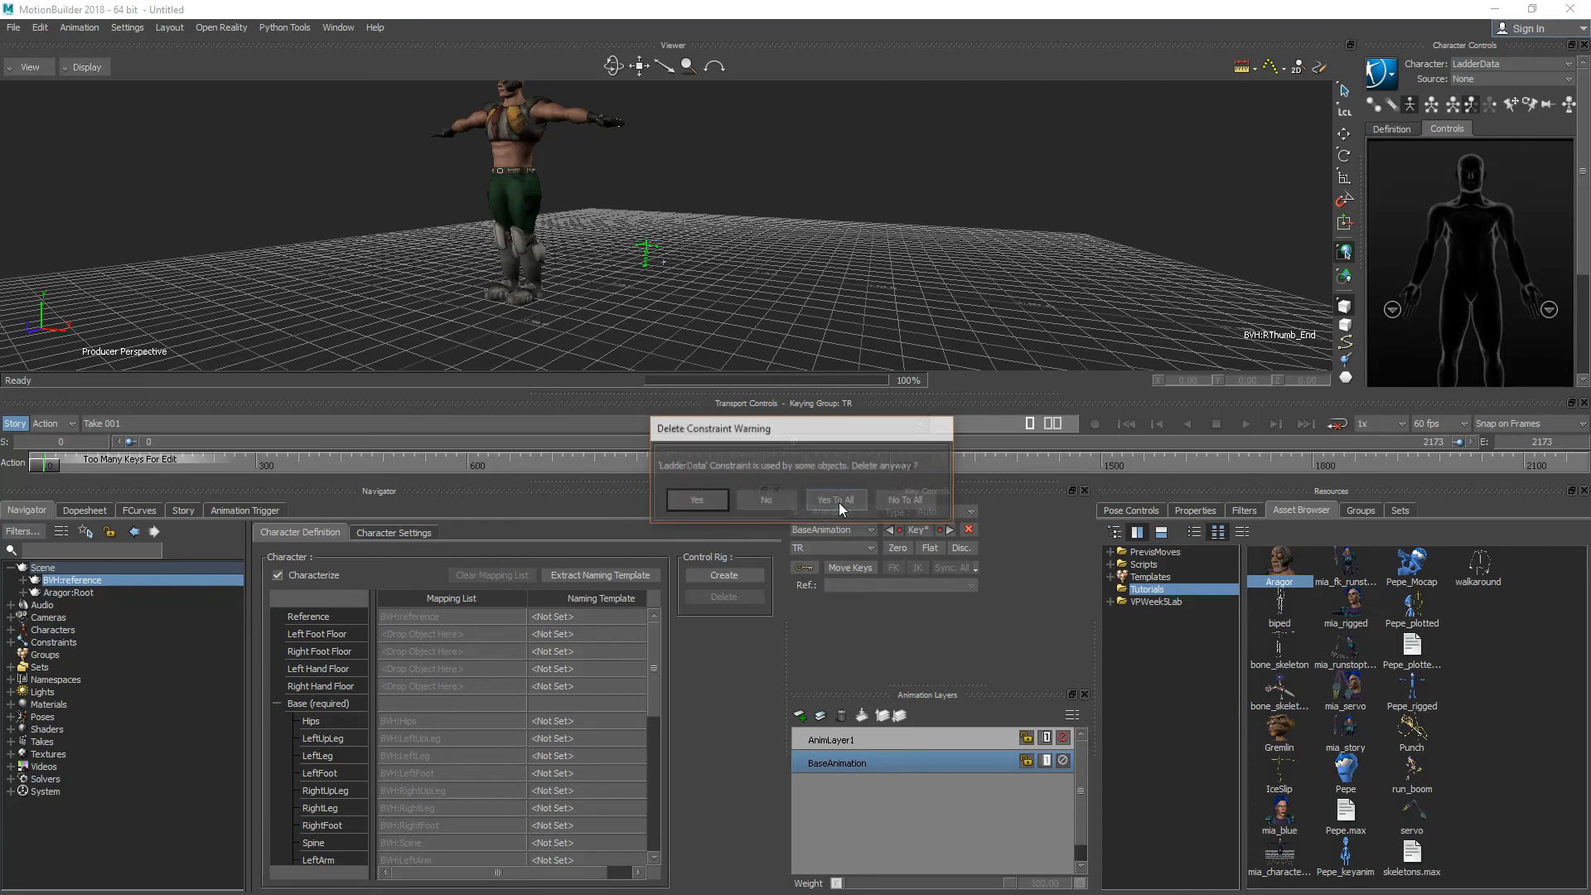
{"action": "left_click", "coordinate": [838, 503]}
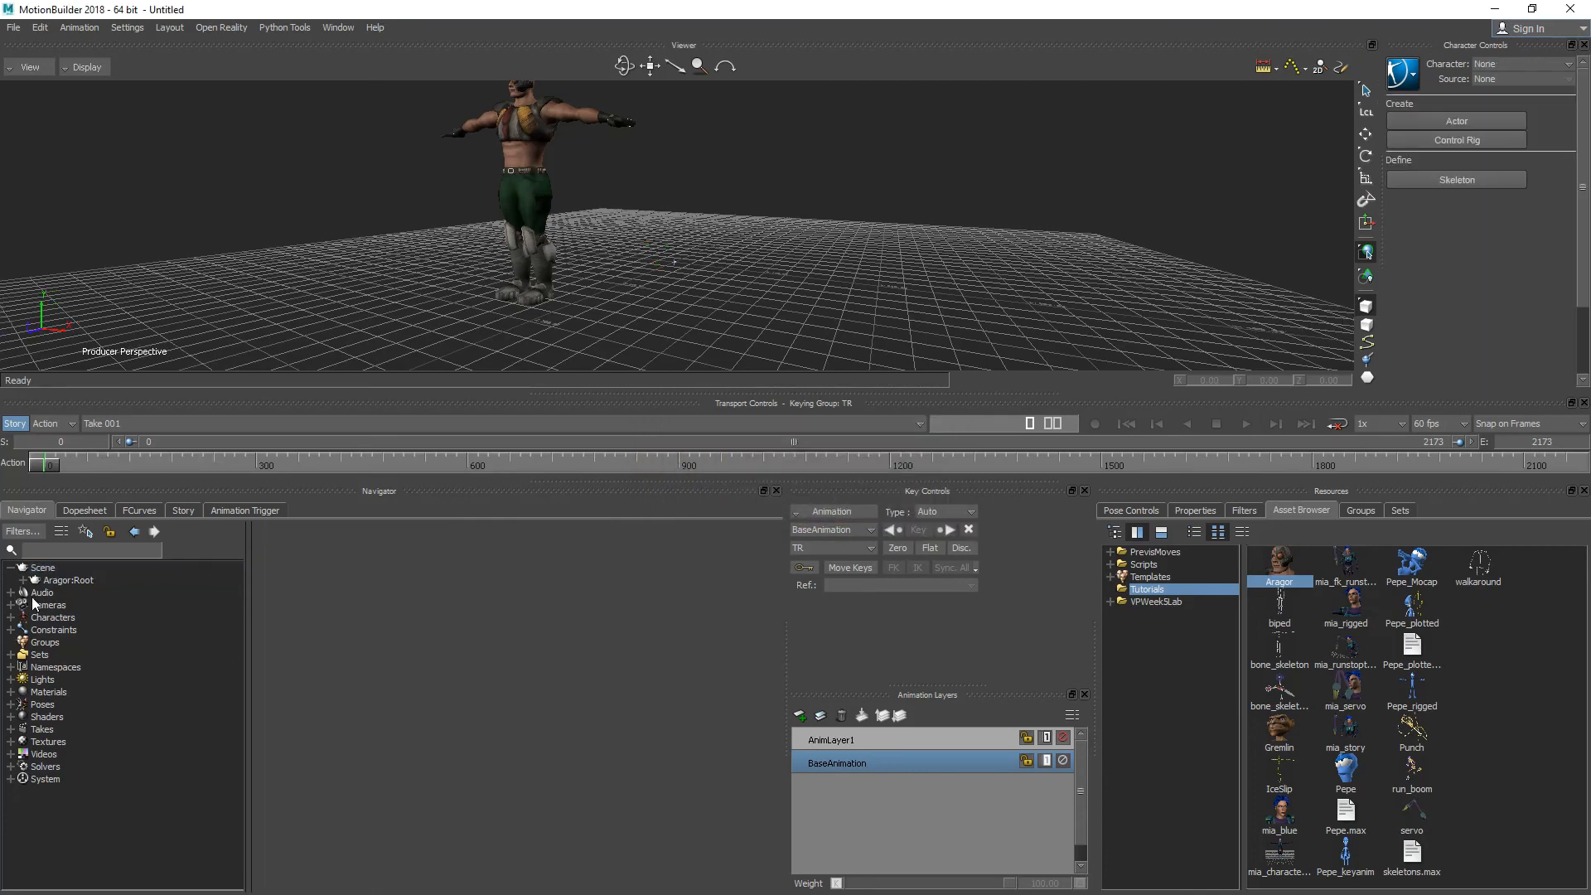
Switch the viewer to X-Ray display at the start of the take and inspect Aragor's skeleton inside the mesh
{"action": "scroll", "coordinate": [666, 235], "scroll_direction": "up", "scroll_amount": 5}
{"action": "scroll", "coordinate": [668, 262], "scroll_direction": "down", "scroll_amount": 7}
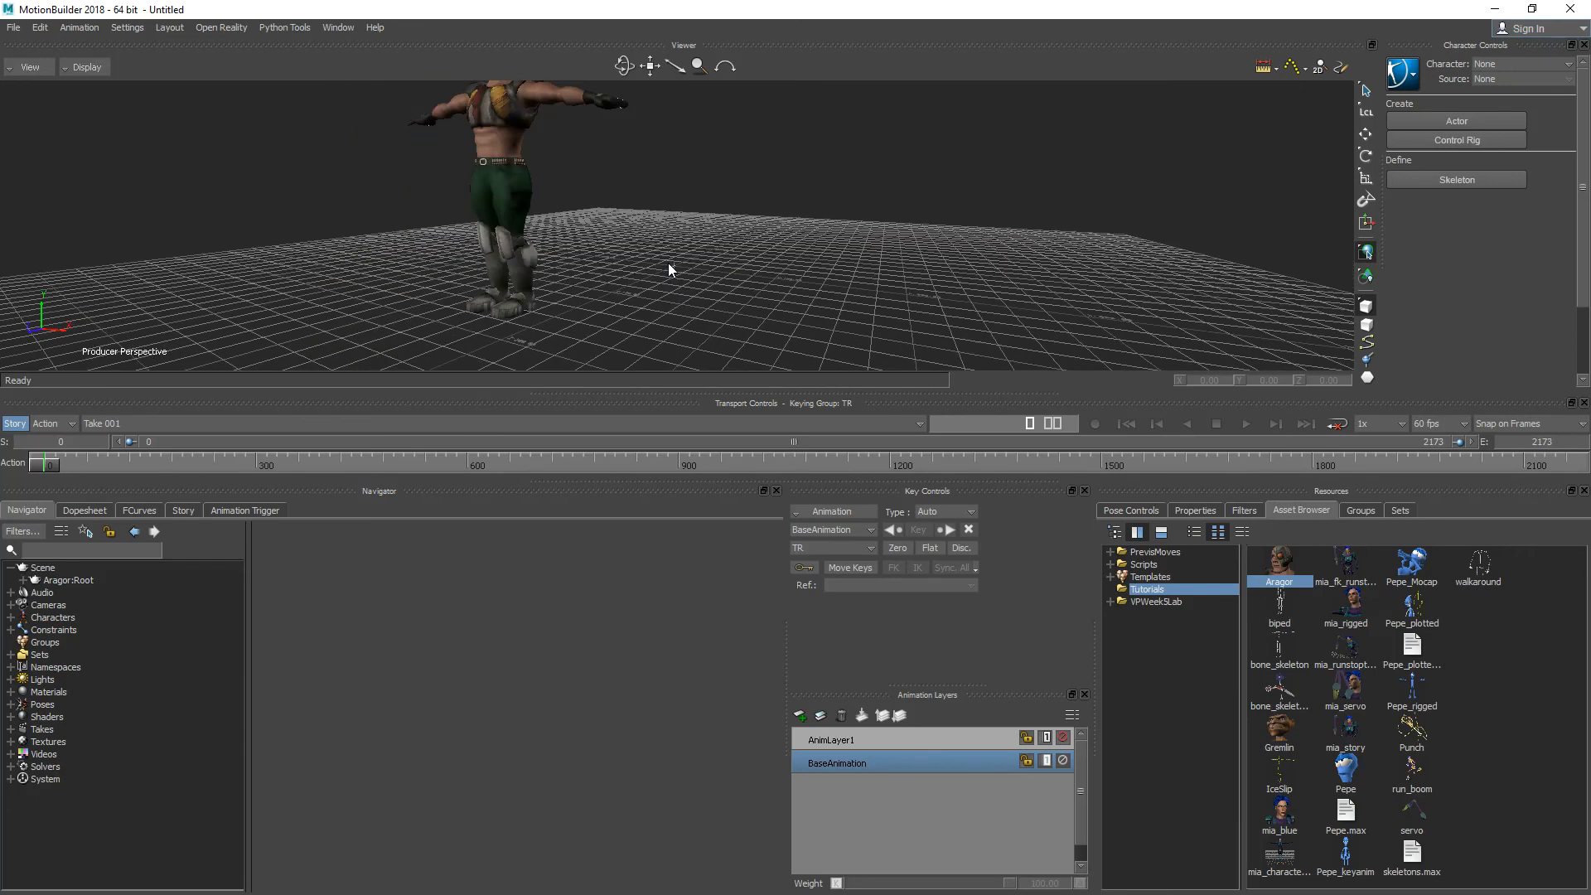
{"action": "left_click_drag", "start_coordinate": [84, 469], "coordinate": [3, 468]}
{"action": "key", "text": "ctrl+a"}
{"action": "left_click_drag", "start_coordinate": [585, 239], "coordinate": [704, 262], "text": "ctrl+shift"}
{"action": "scroll", "coordinate": [705, 270], "scroll_direction": "up", "scroll_amount": 3}
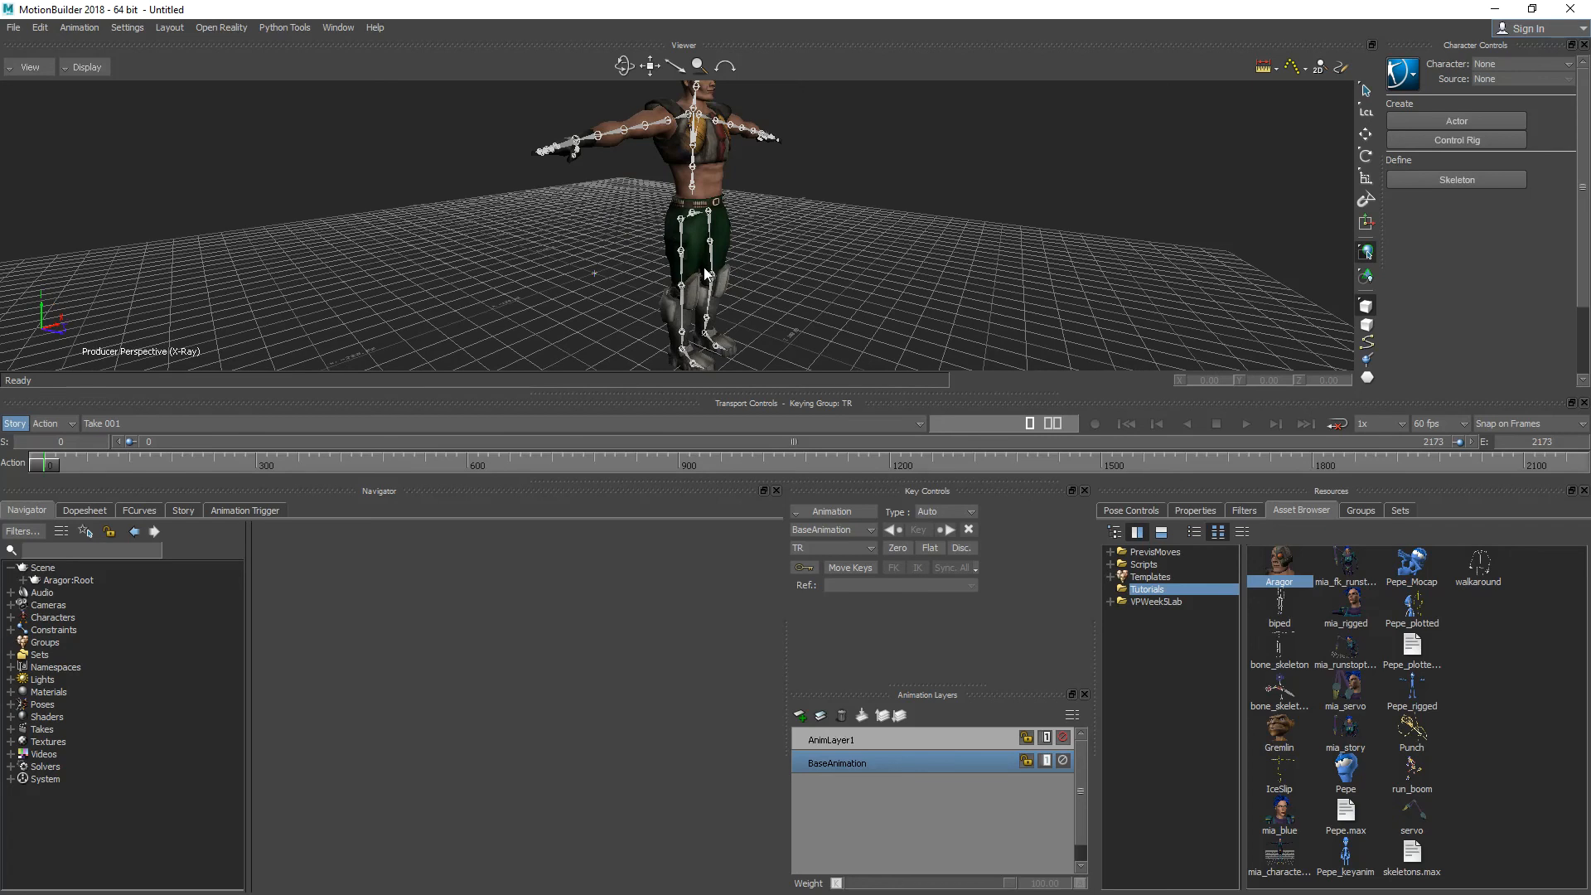
{"action": "scroll", "coordinate": [707, 270], "scroll_direction": "up", "scroll_amount": 4}
{"action": "scroll", "coordinate": [786, 283], "scroll_direction": "down", "scroll_amount": 3}
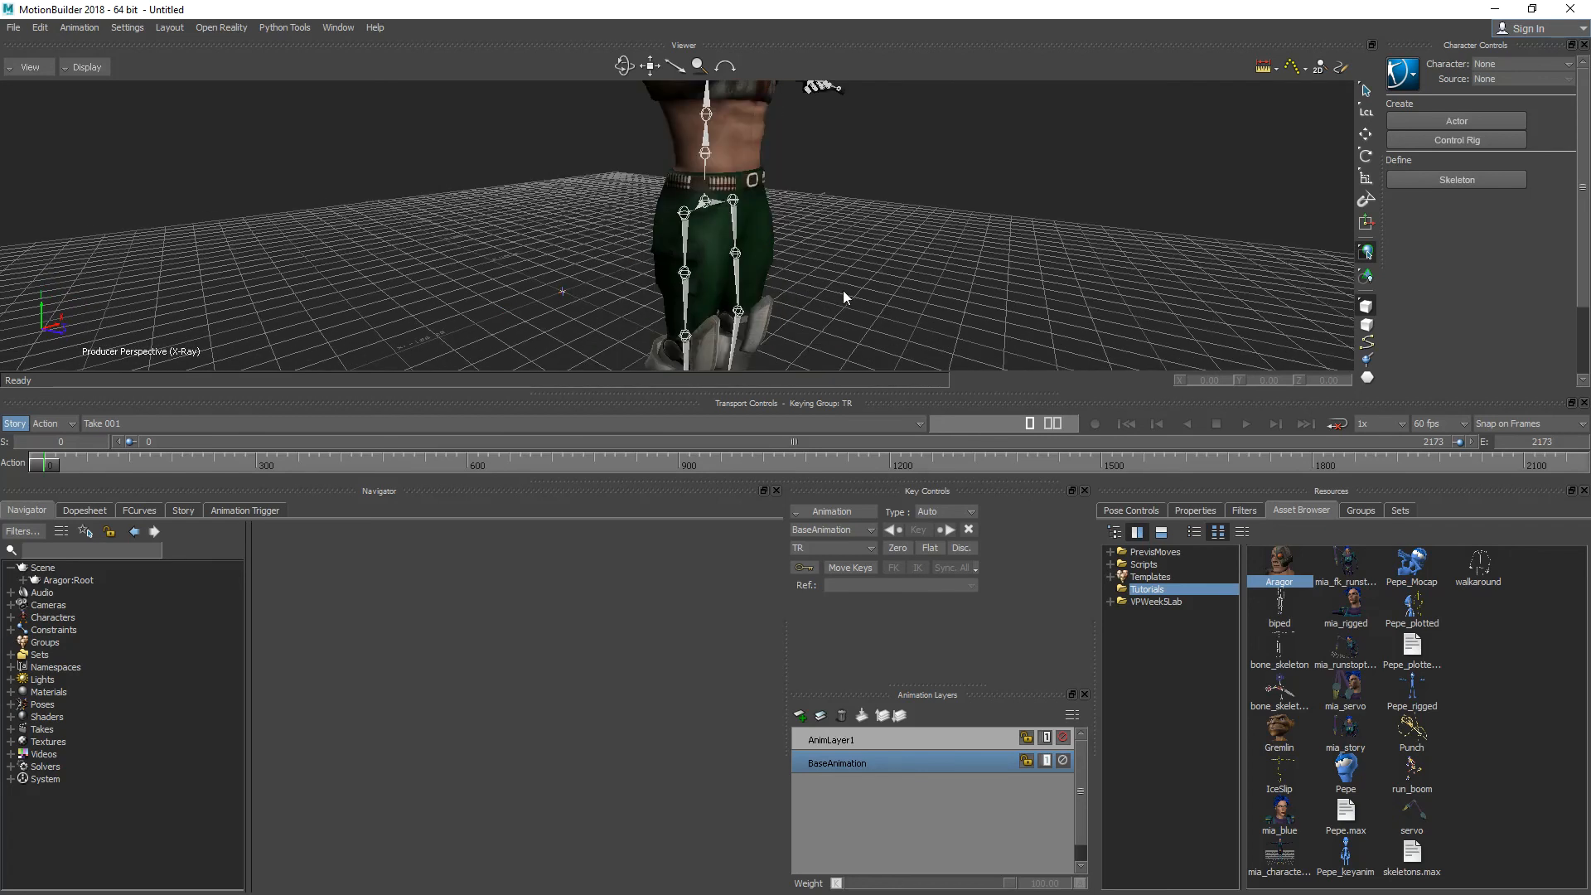
{"action": "scroll", "coordinate": [842, 288], "scroll_direction": "down", "scroll_amount": 5}
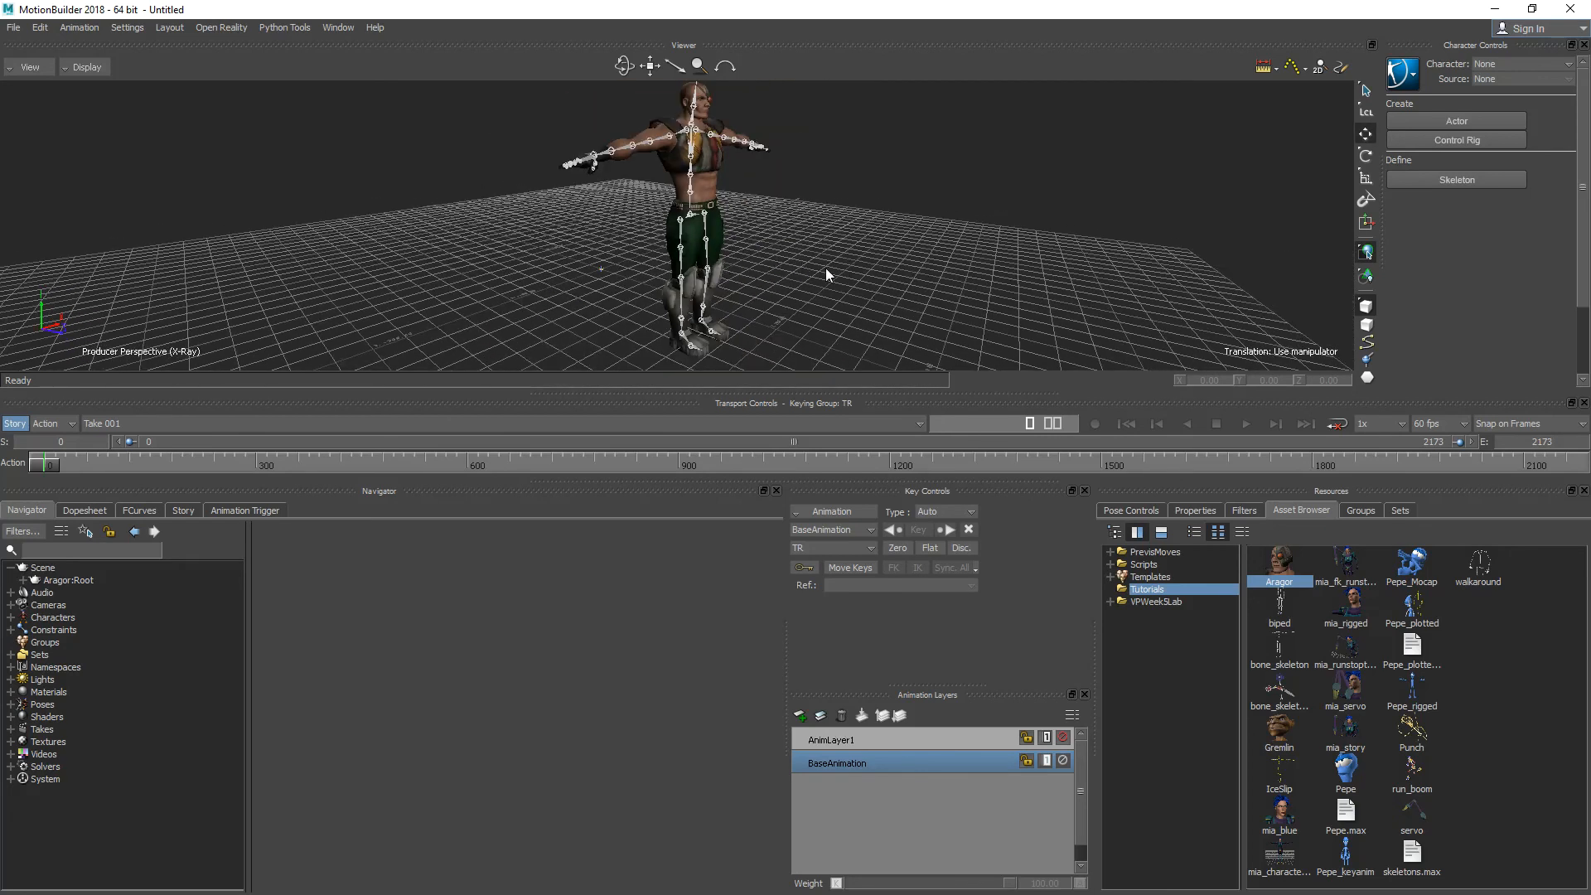
Expand Aragor:Root and Aragor:Reference down to Aragor:Hips and select all of the hips' branches
{"action": "left_click", "coordinate": [23, 580]}
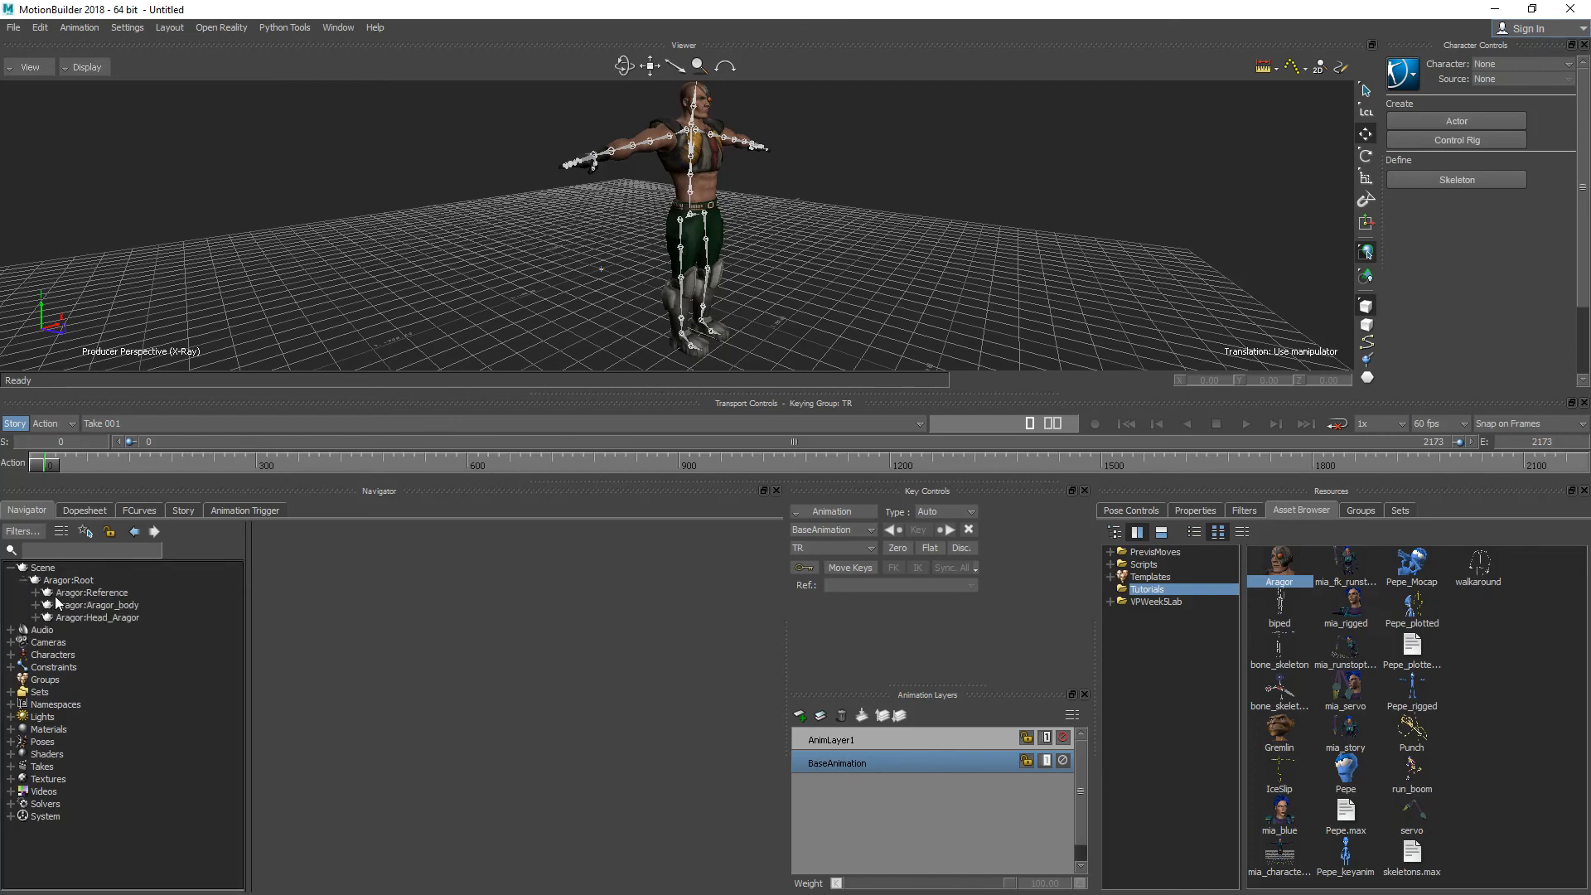
{"action": "left_click", "coordinate": [35, 593]}
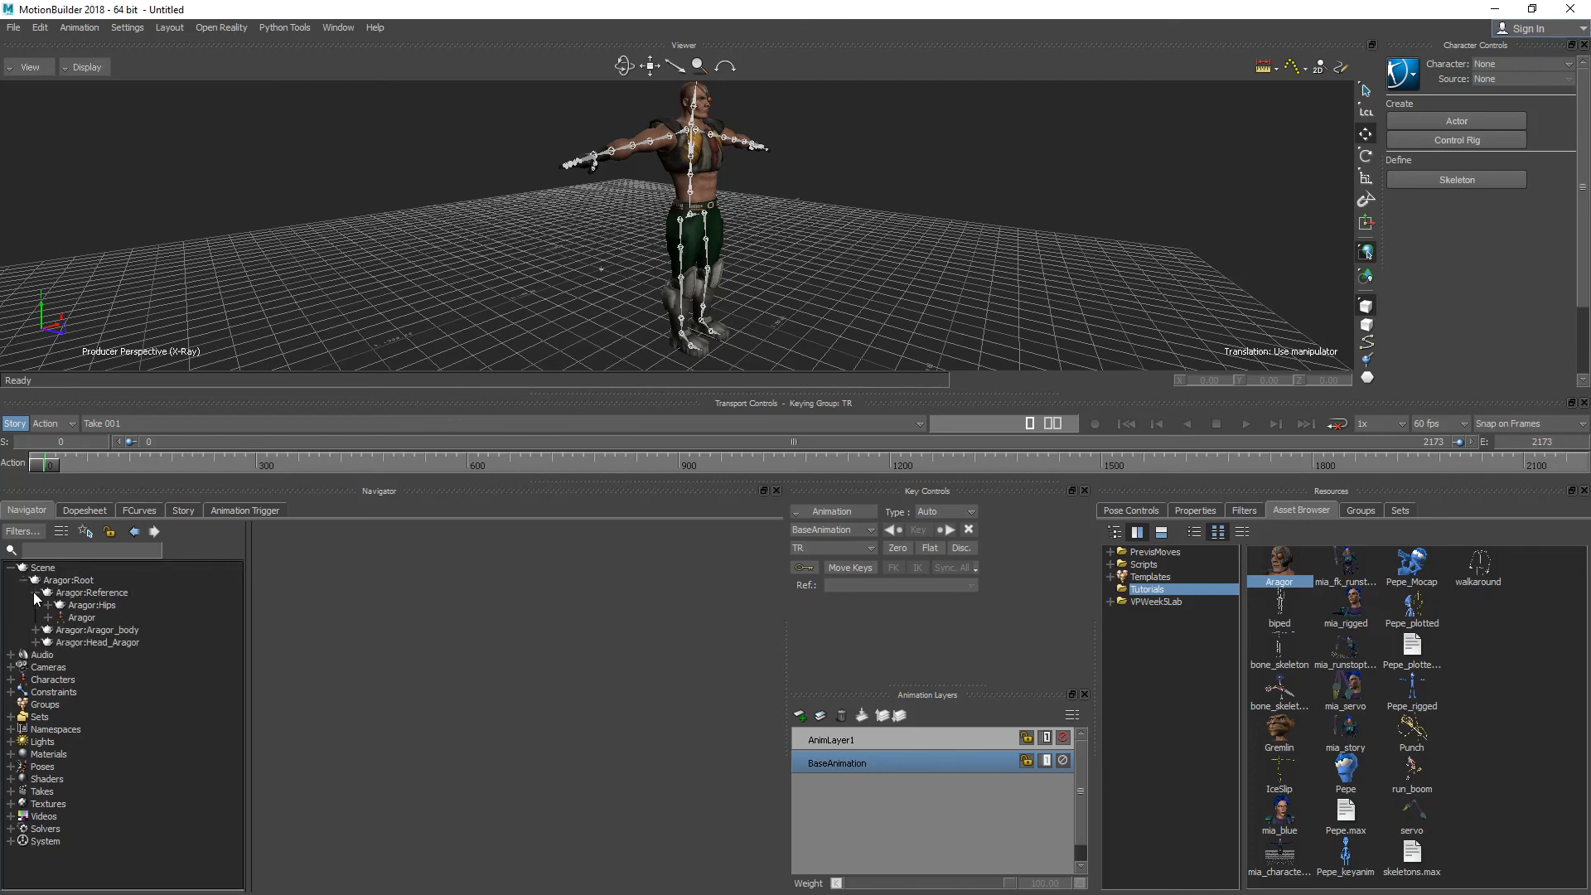
{"action": "left_click", "coordinate": [151, 605]}
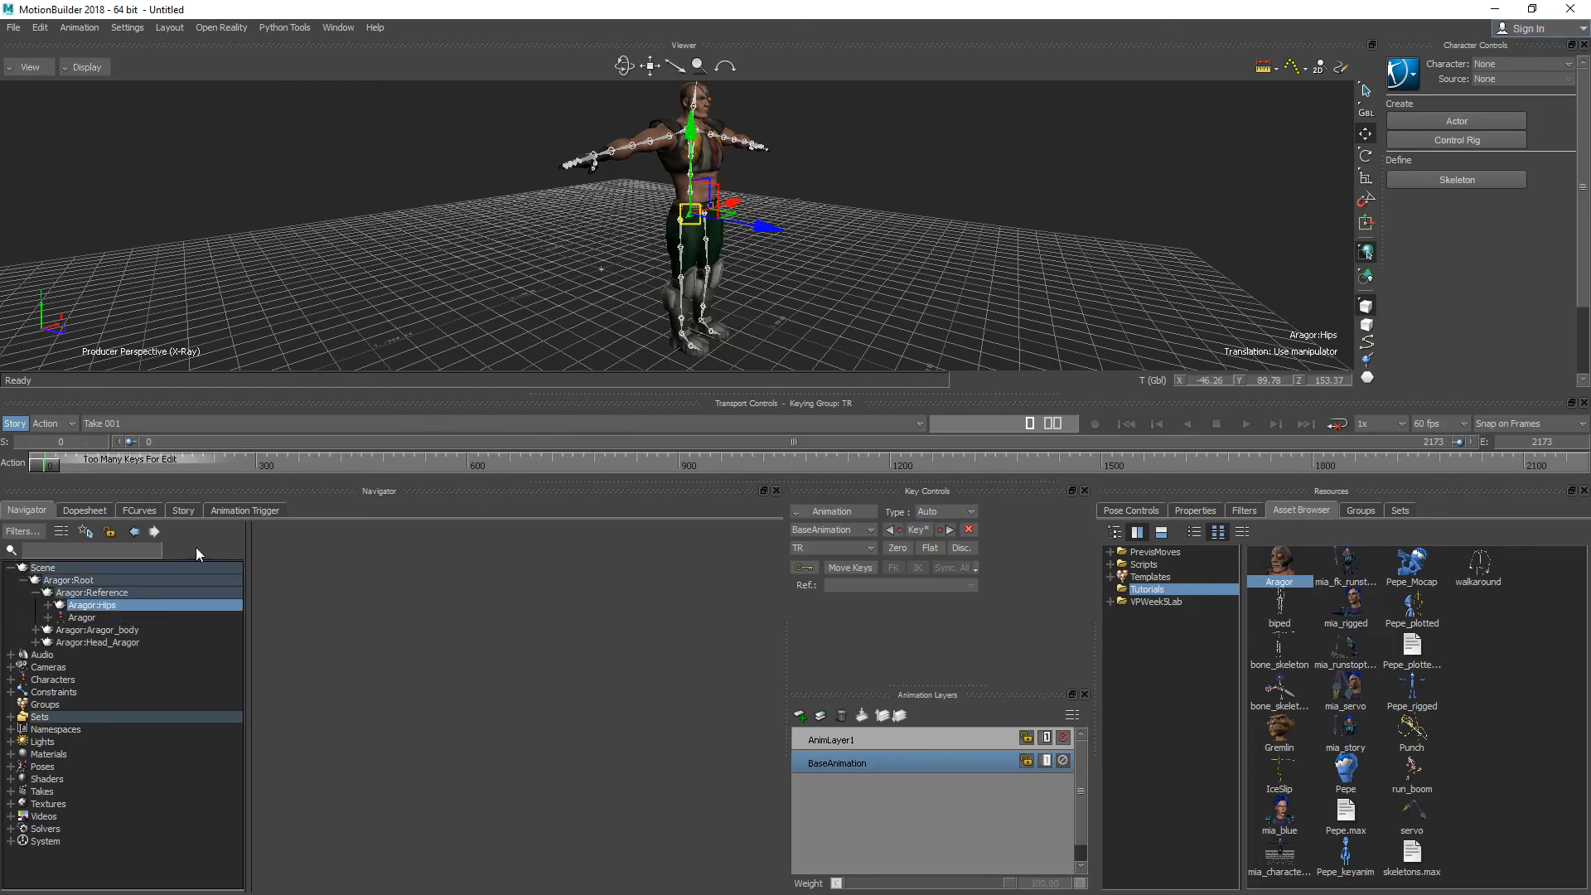
{"action": "left_click", "coordinate": [50, 606]}
{"action": "right_click", "coordinate": [70, 605]}
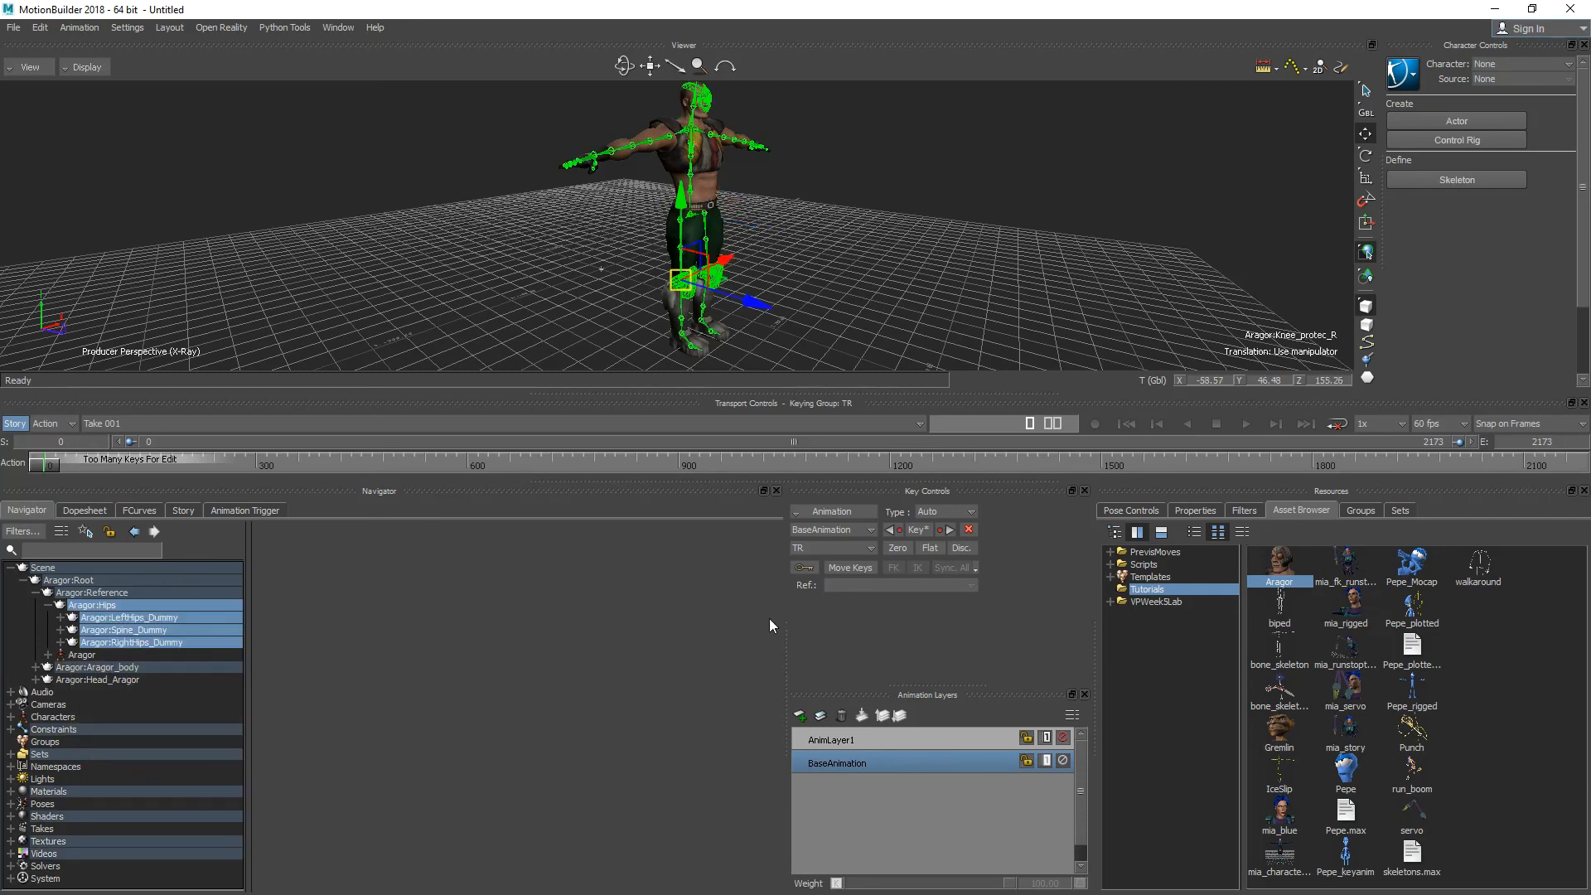
Show the animation filters available for the selected Aragor joints and look over the character from several angles
{"action": "left_click_drag", "start_coordinate": [867, 346], "coordinate": [768, 297], "text": "ctrl+shift"}
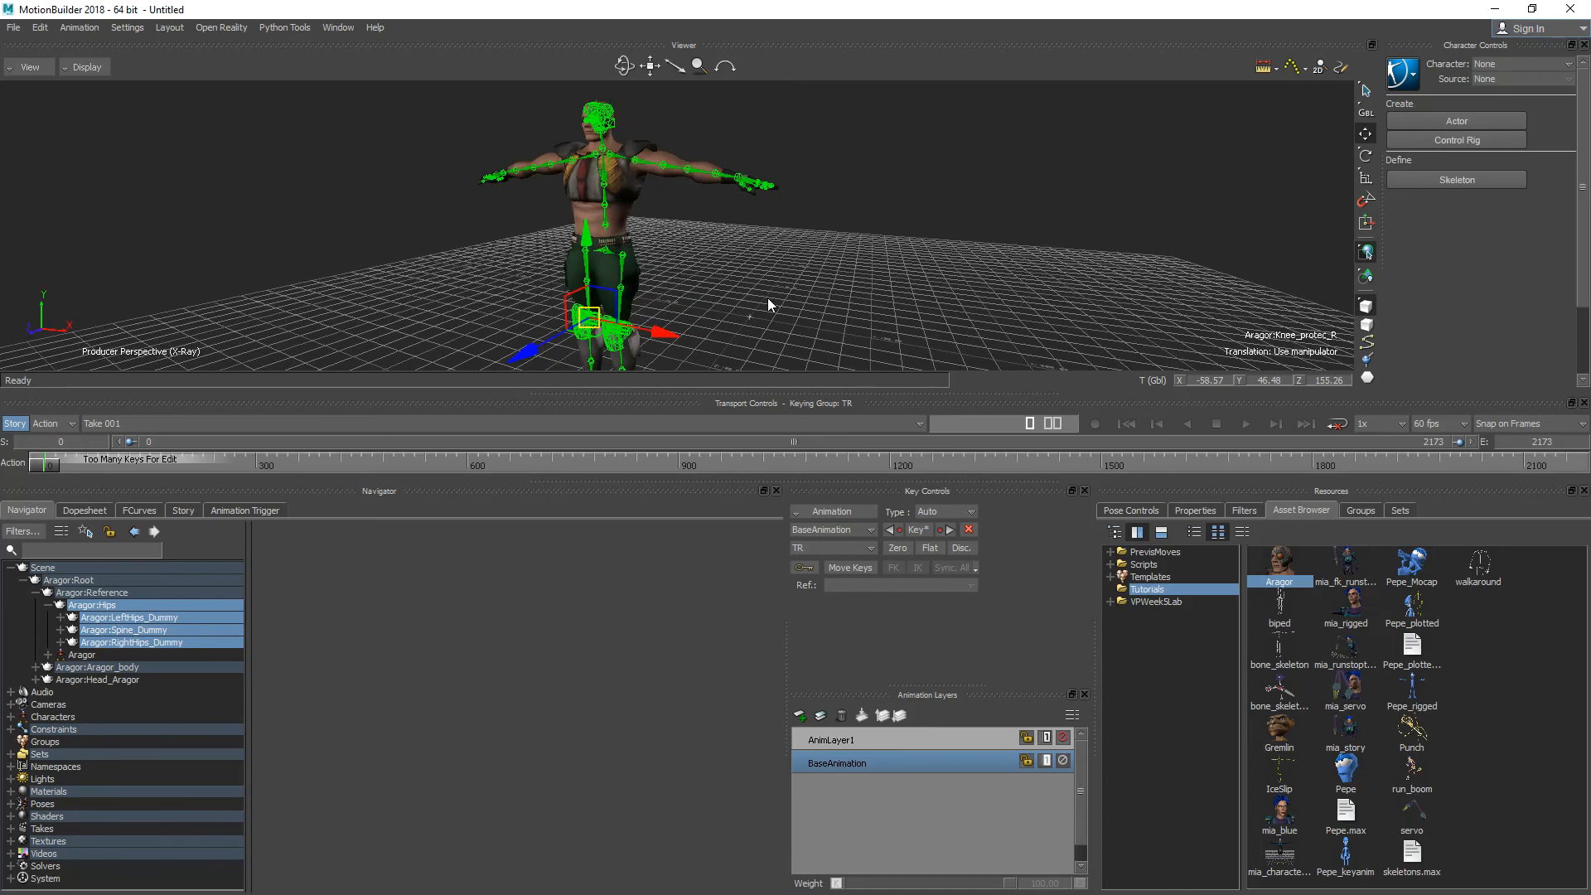
{"action": "left_click", "coordinate": [1243, 511]}
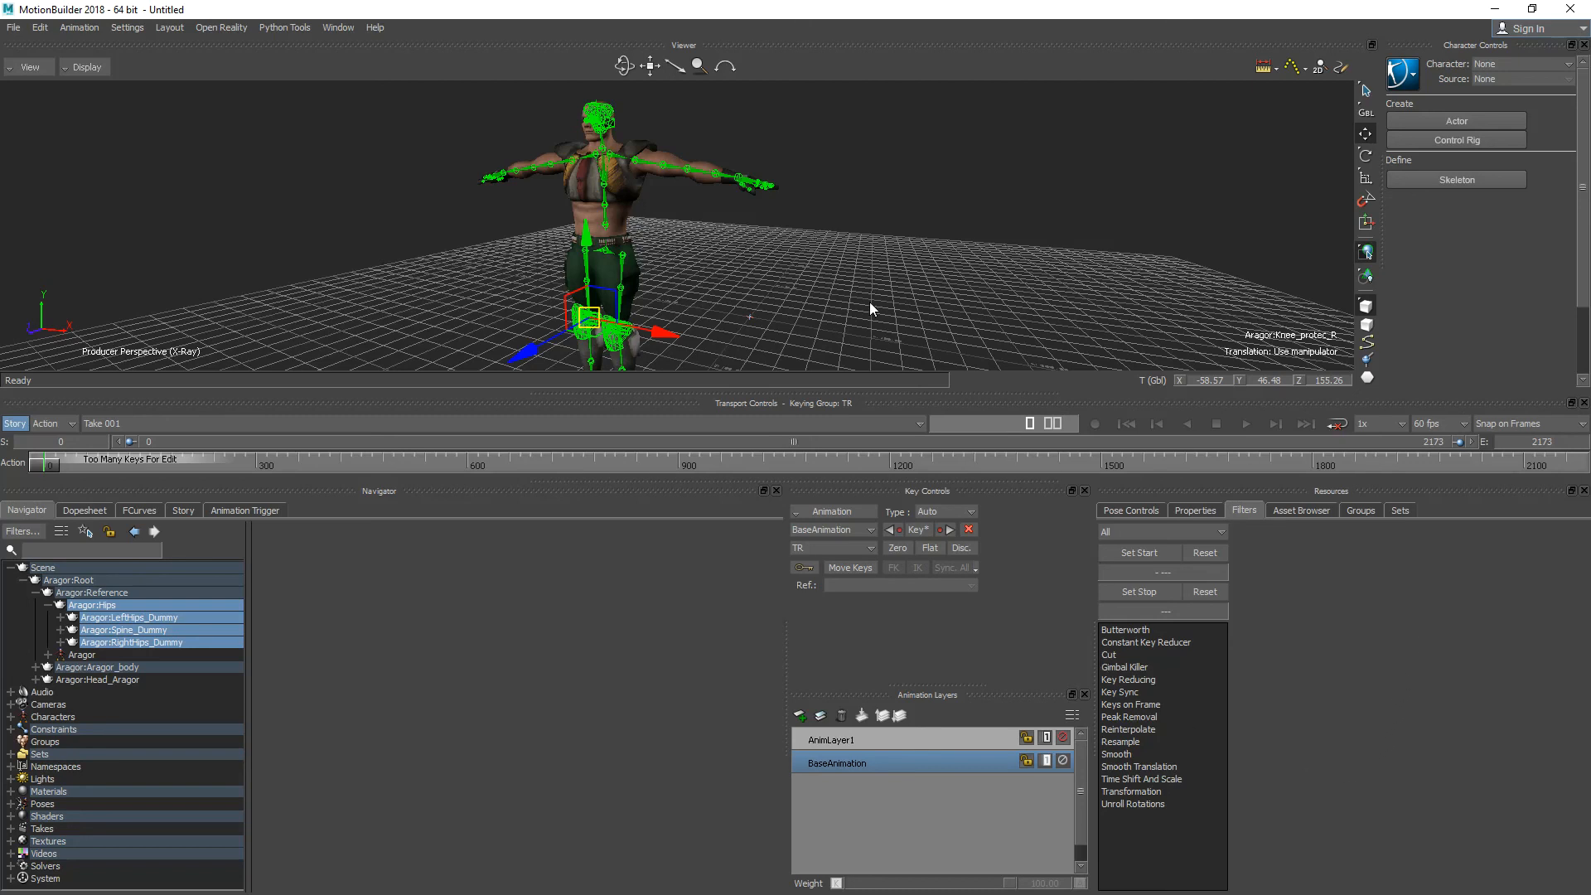
{"action": "scroll", "coordinate": [838, 315], "scroll_direction": "down", "scroll_amount": 2}
{"action": "left_click_drag", "start_coordinate": [903, 287], "coordinate": [918, 317], "text": "ctrl+shift"}
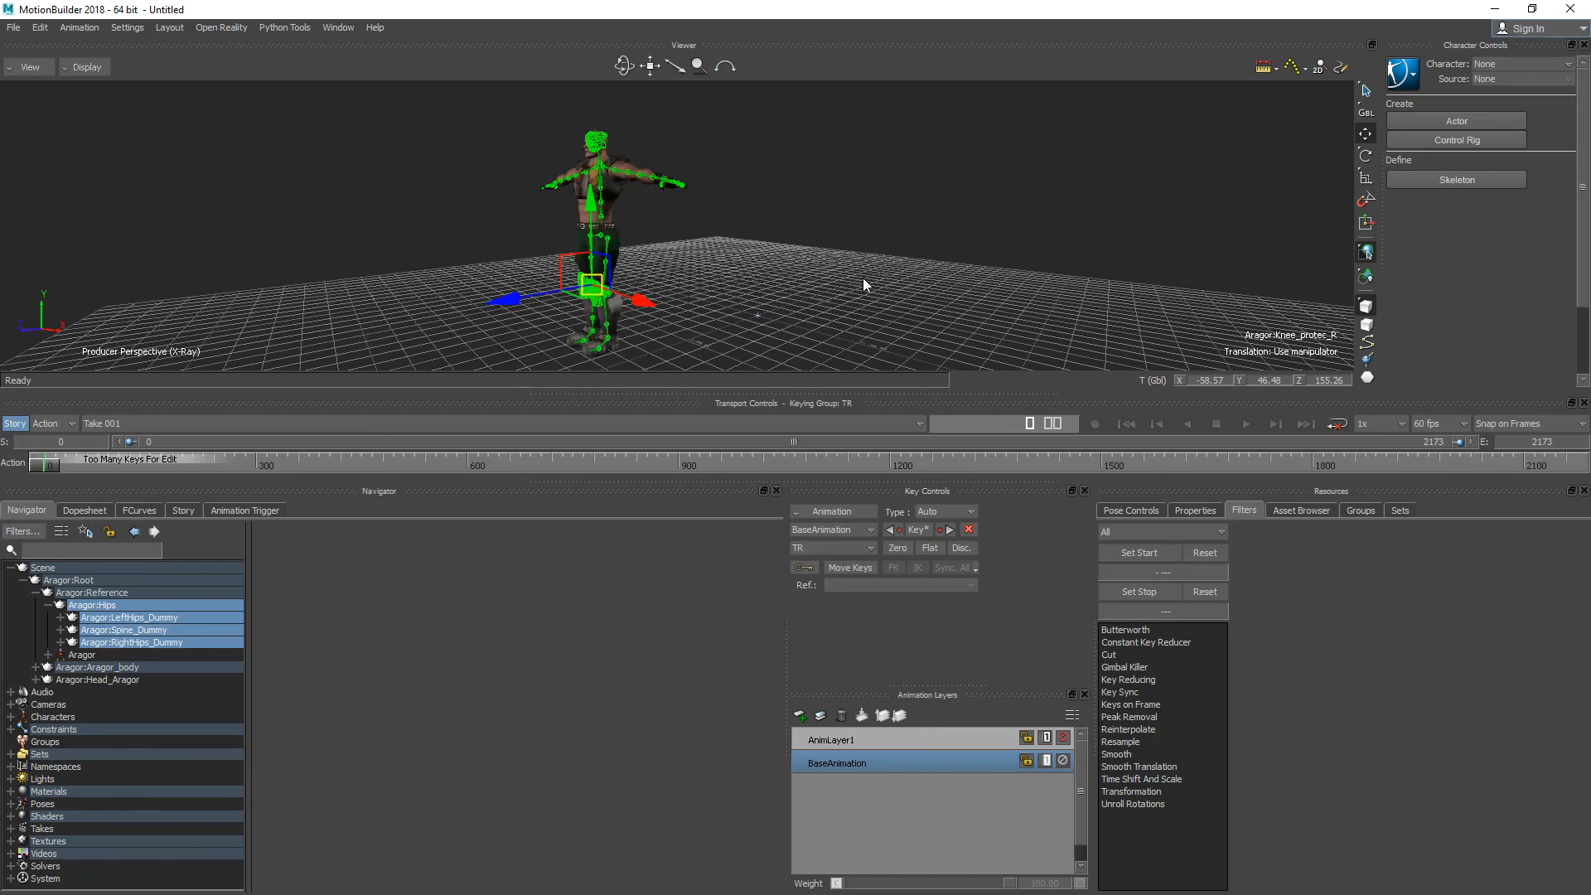
{"action": "scroll", "coordinate": [923, 262], "scroll_direction": "up", "scroll_amount": 2}
{"action": "scroll", "coordinate": [843, 282], "scroll_direction": "down", "scroll_amount": 2}
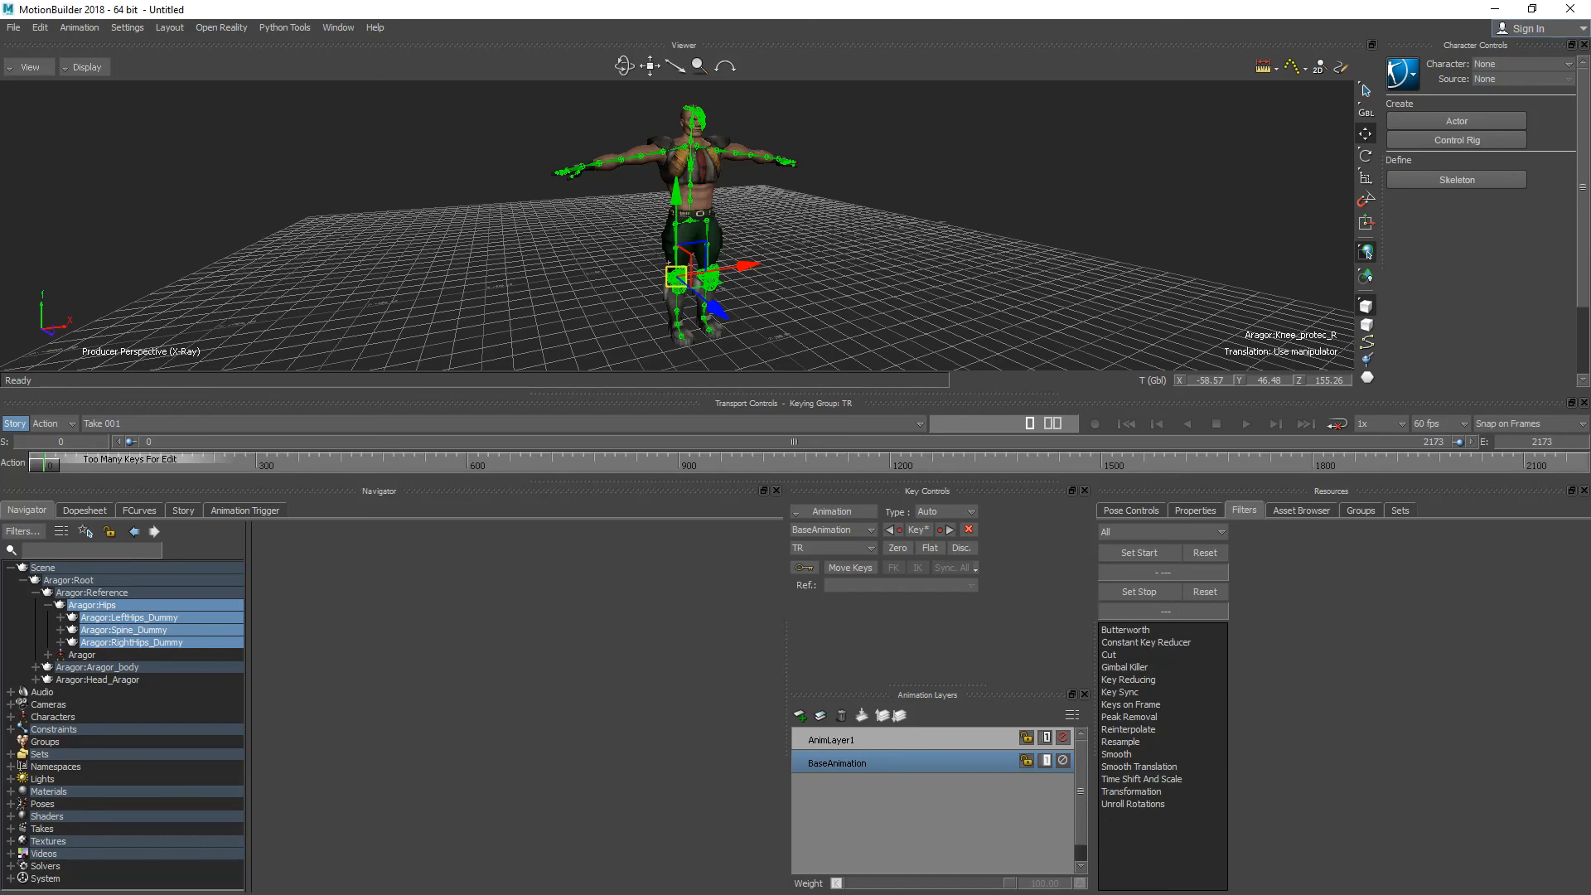
Save the scene as Climb_Plot.fbx in the VPWeek5Lab folder as binary FBX with embedded media, overwriting the existing file
{"action": "left_click", "coordinate": [15, 30]}
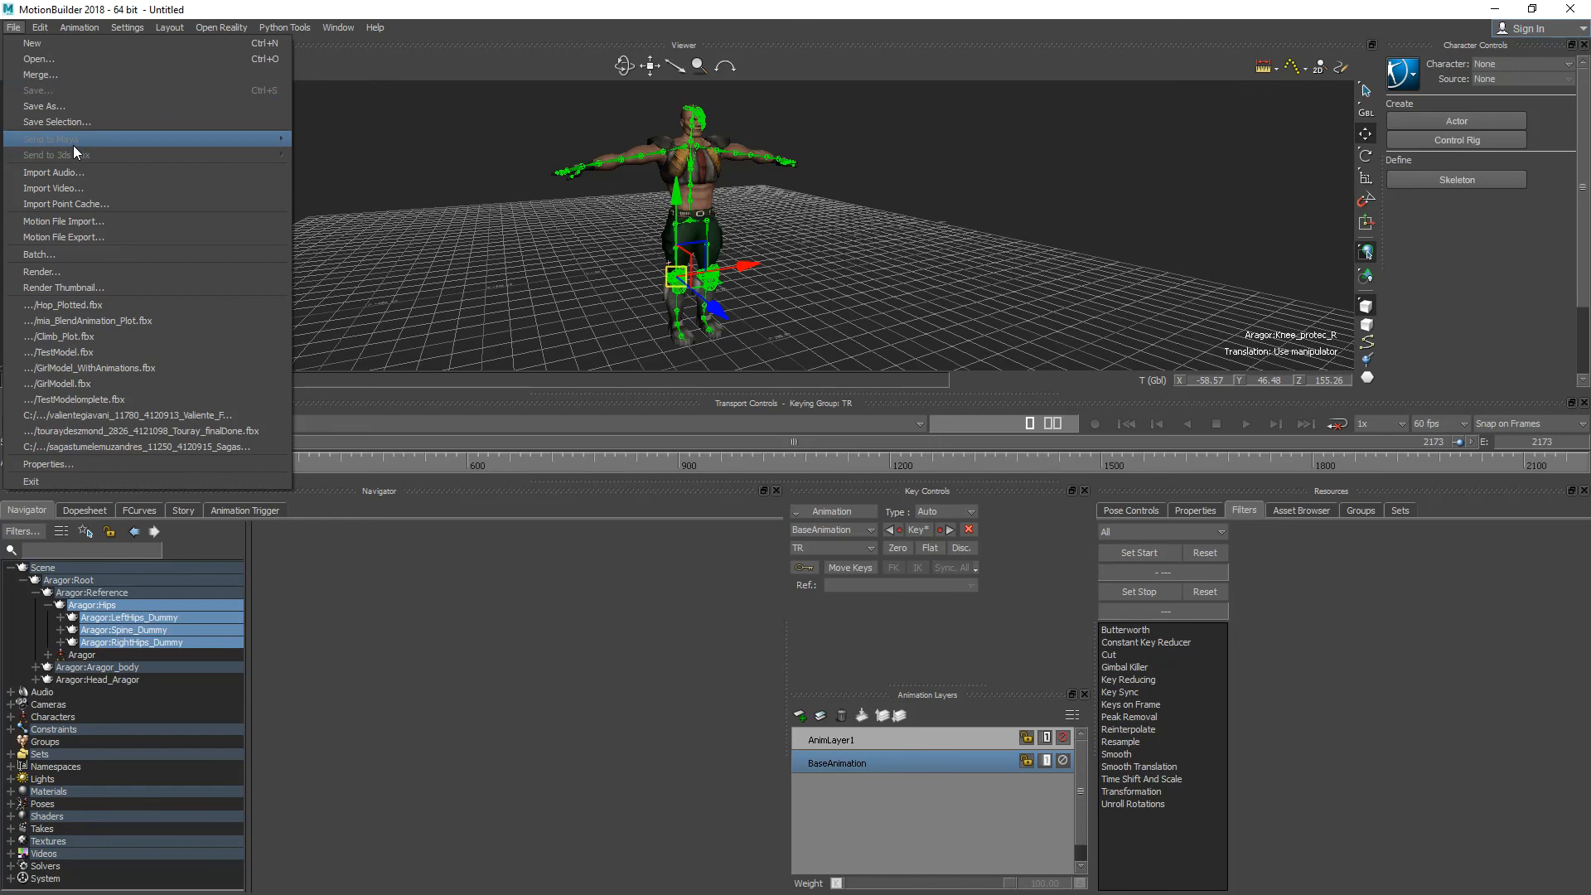
{"action": "left_click", "coordinate": [87, 108]}
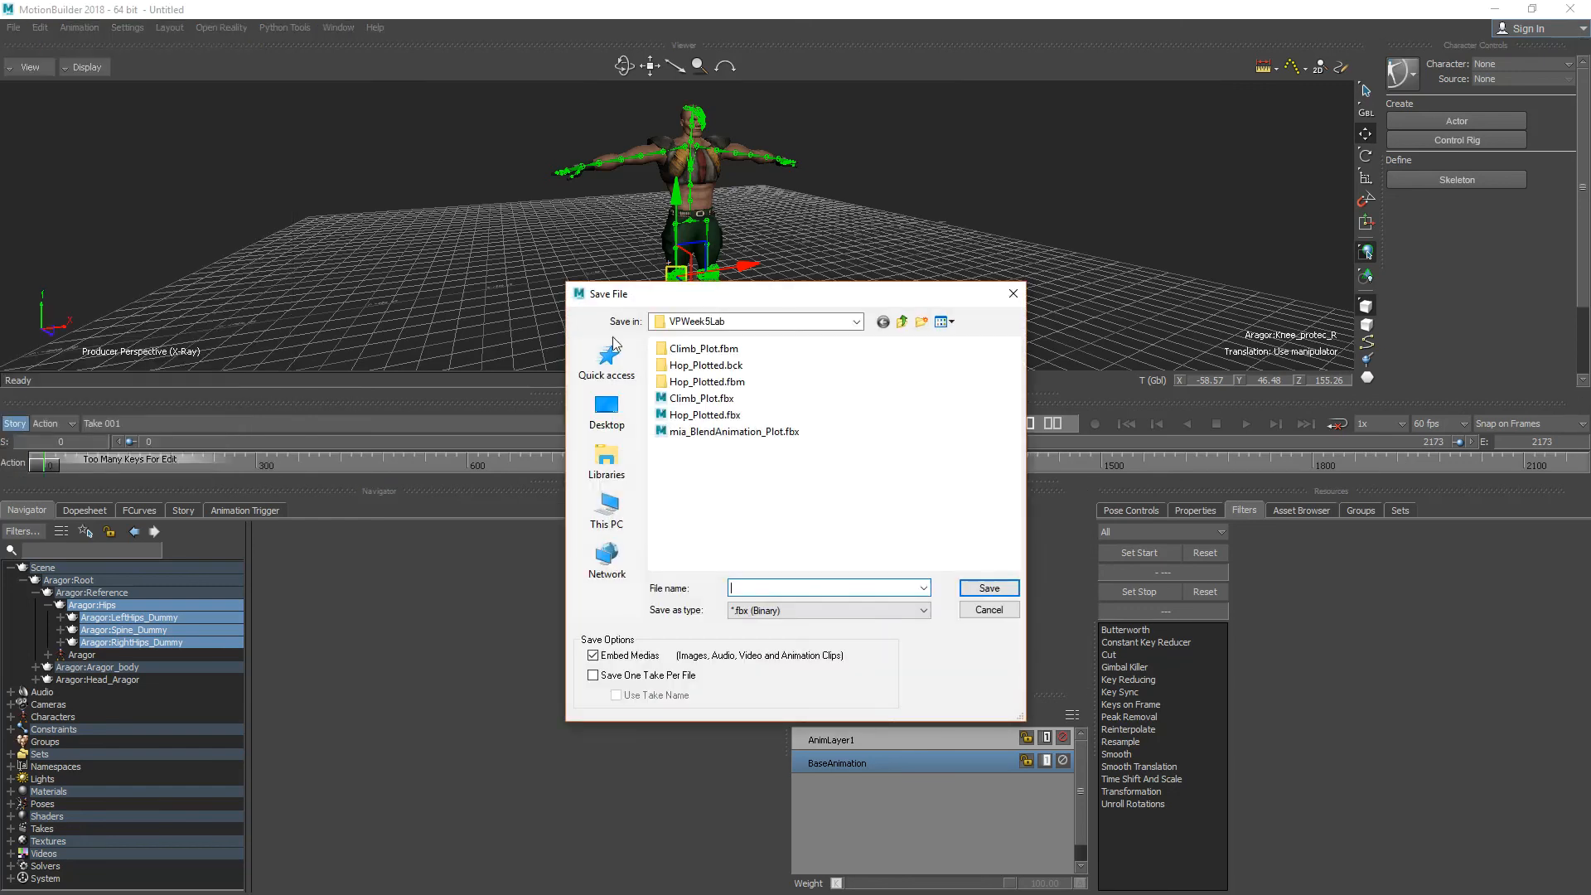
{"action": "left_click", "coordinate": [719, 399]}
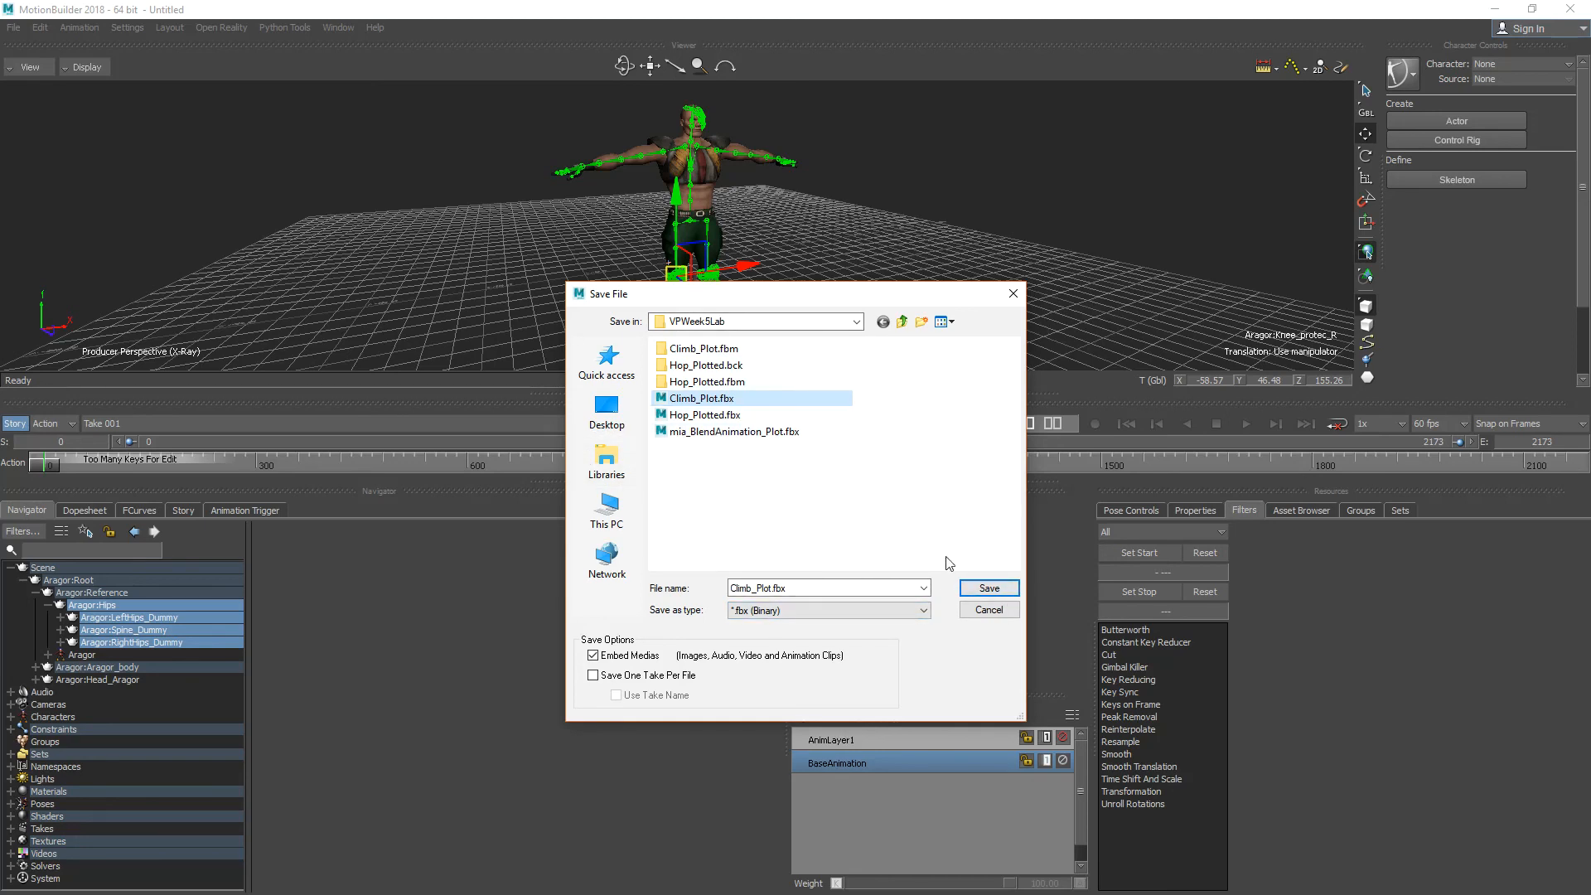
{"action": "left_click", "coordinate": [989, 588]}
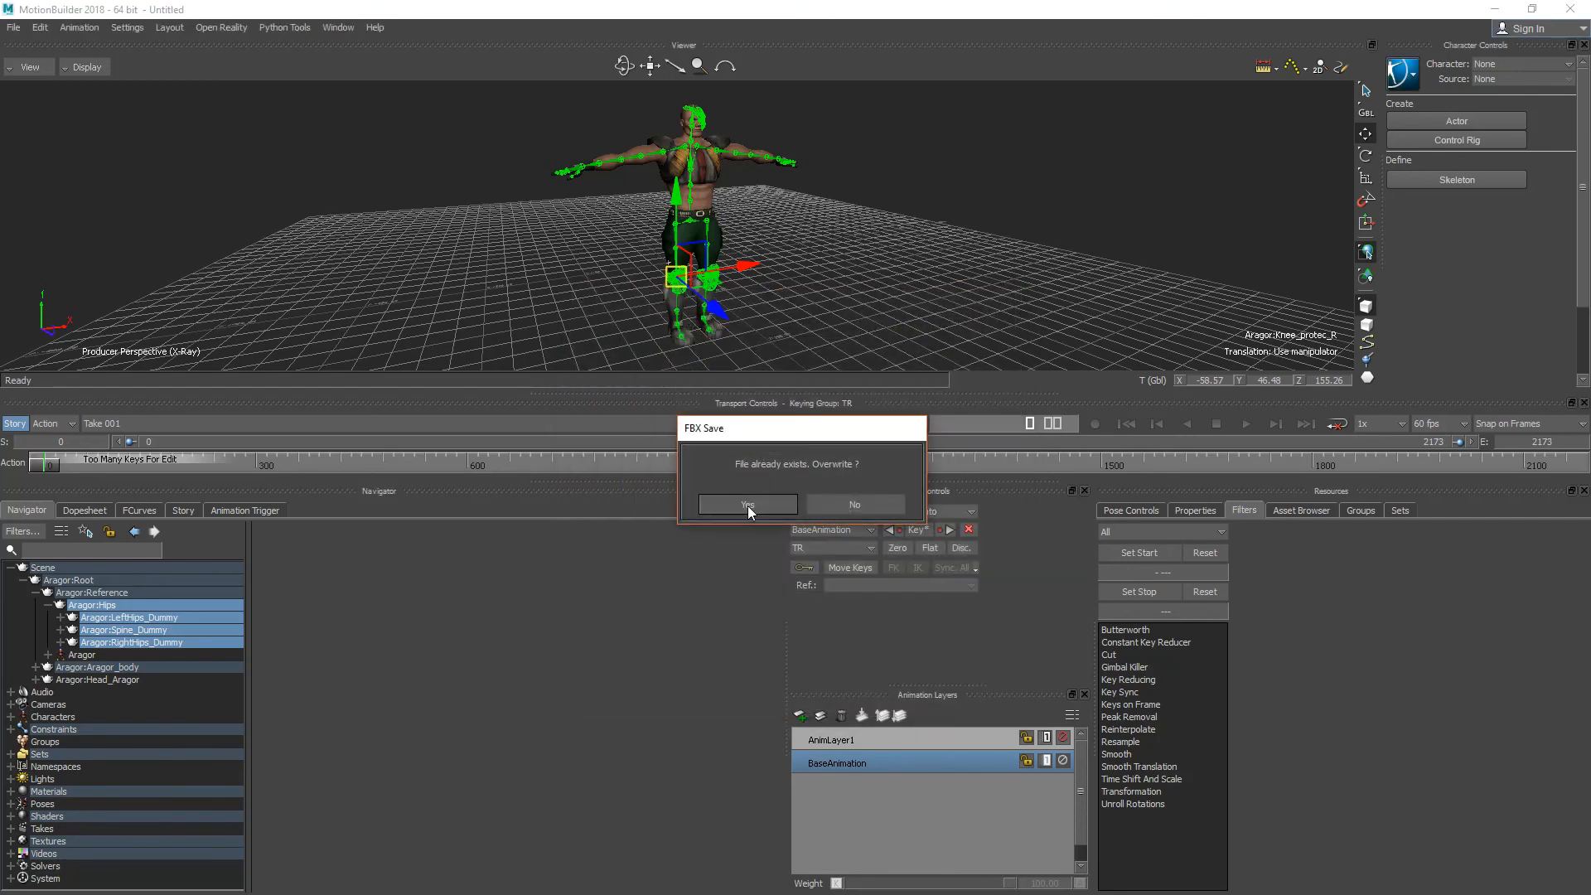
{"action": "left_click", "coordinate": [461, 820]}
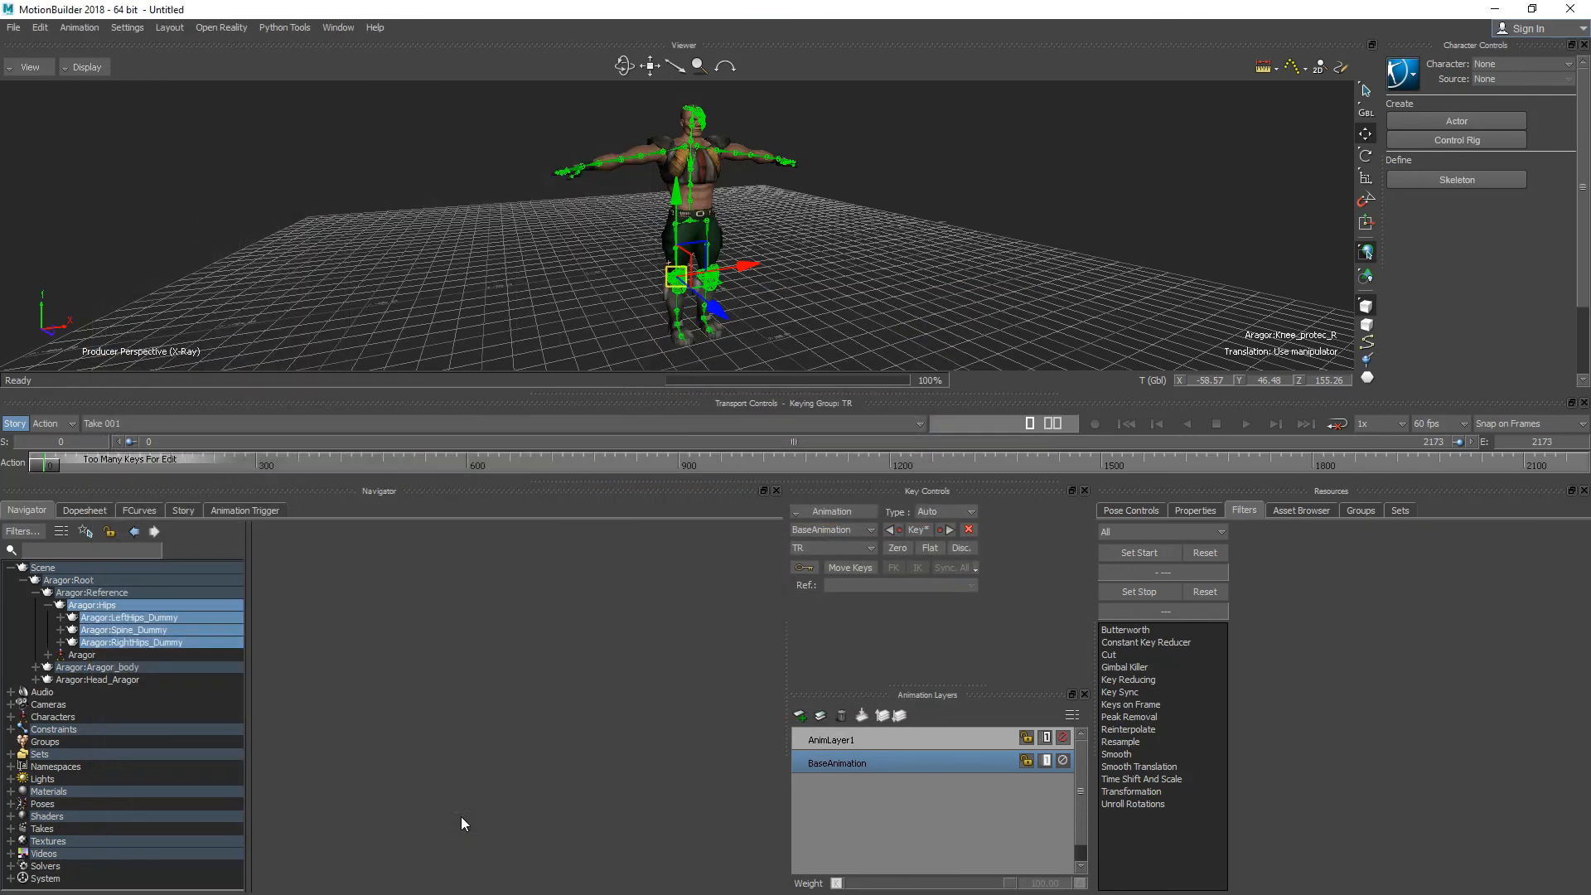
View the character from another angle and display the scene's Story tracks
{"action": "left_click_drag", "start_coordinate": [797, 312], "coordinate": [716, 303], "text": "ctrl+shift"}
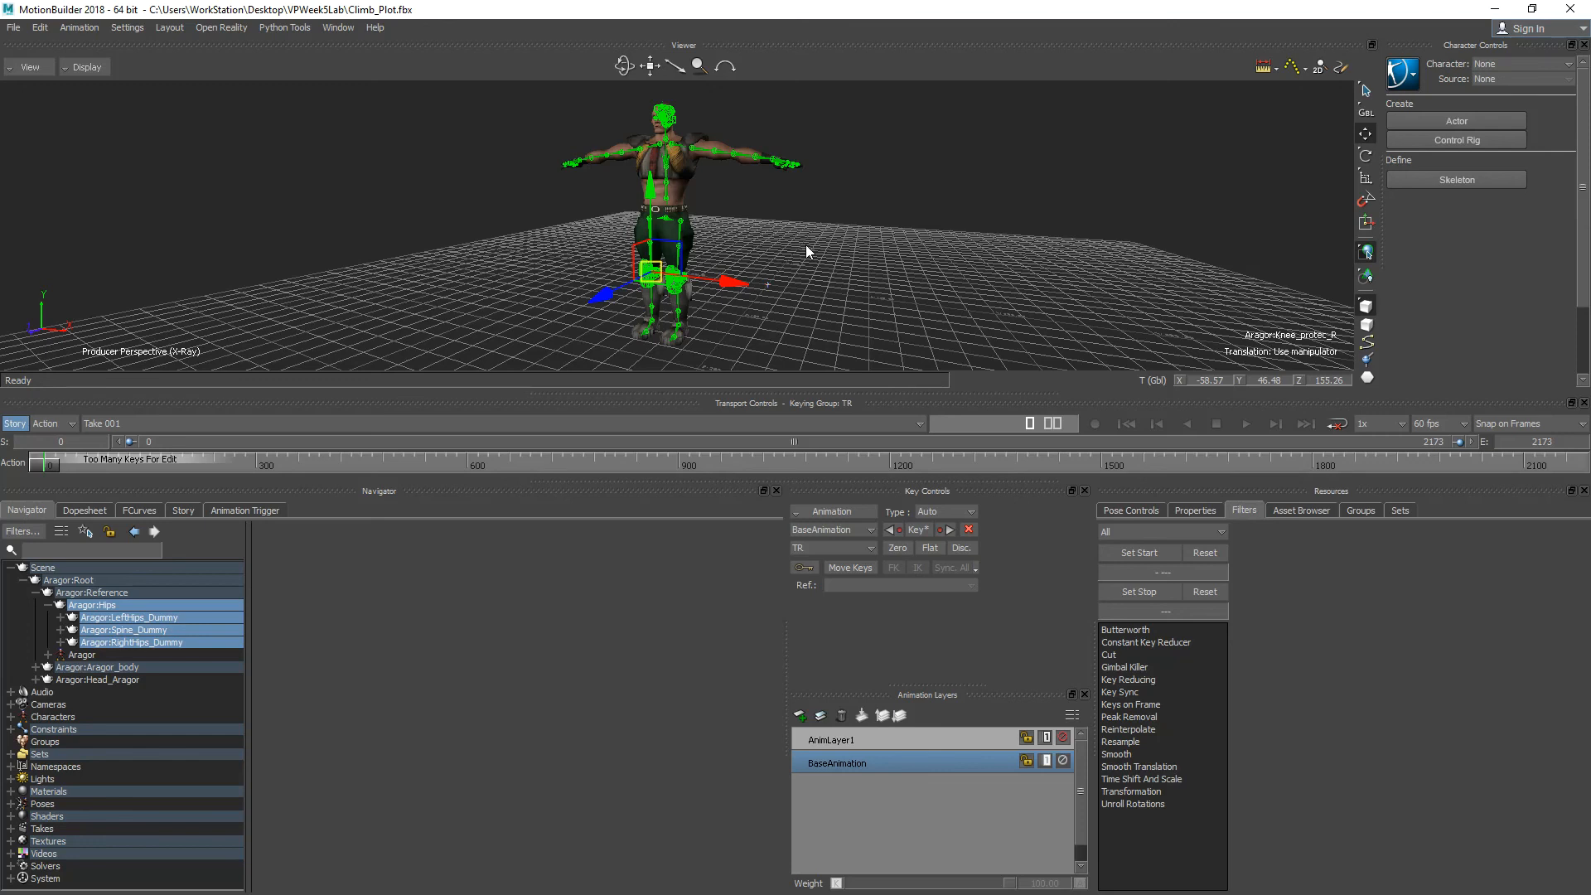
{"action": "left_click", "coordinate": [185, 510]}
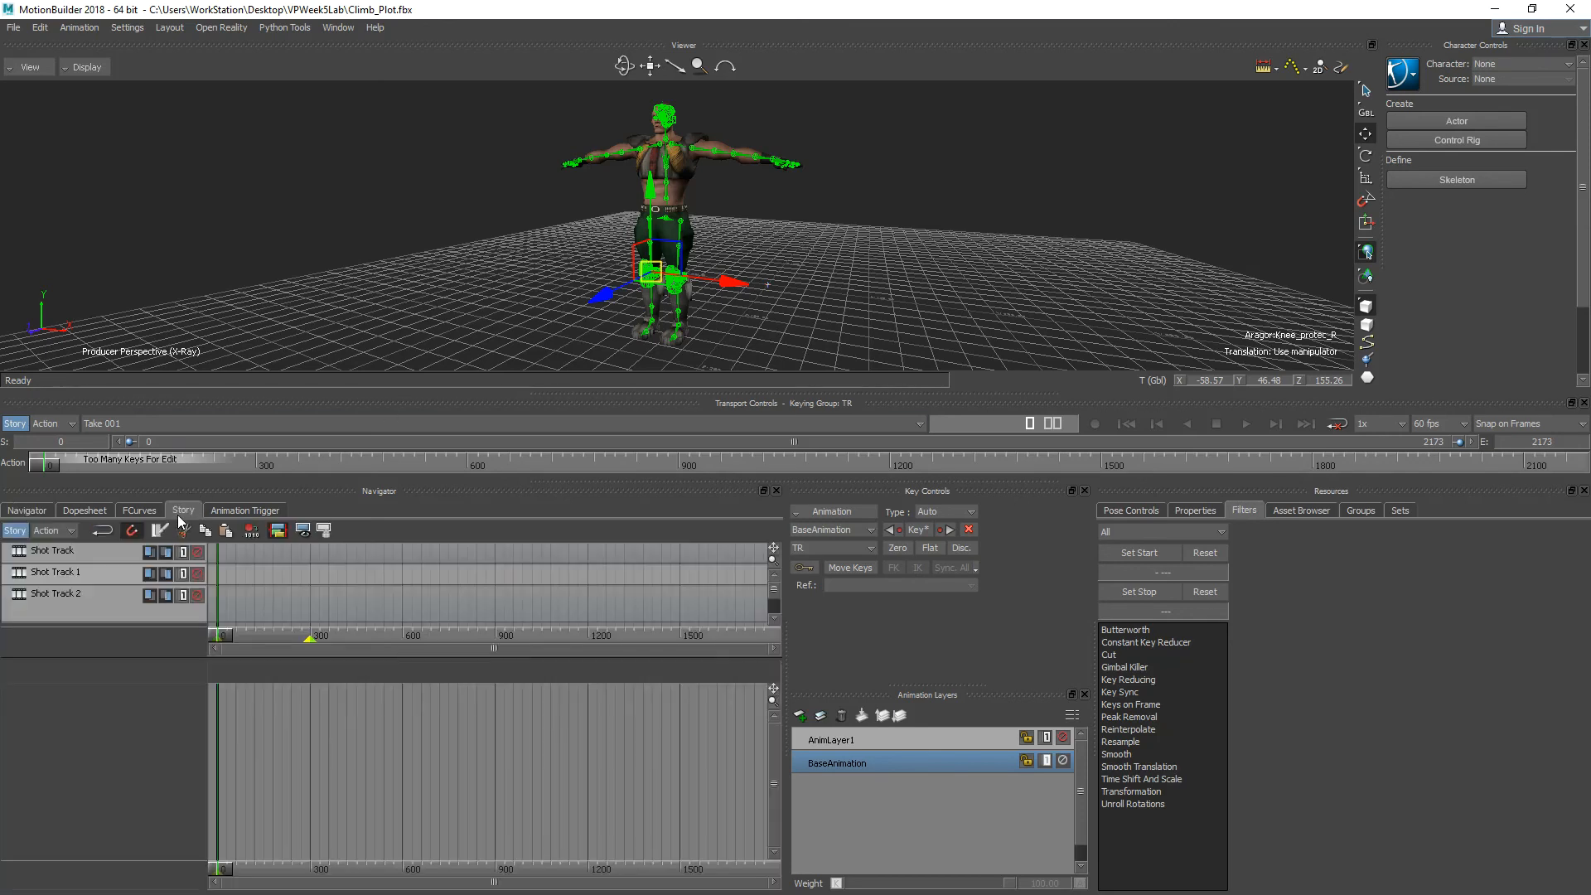